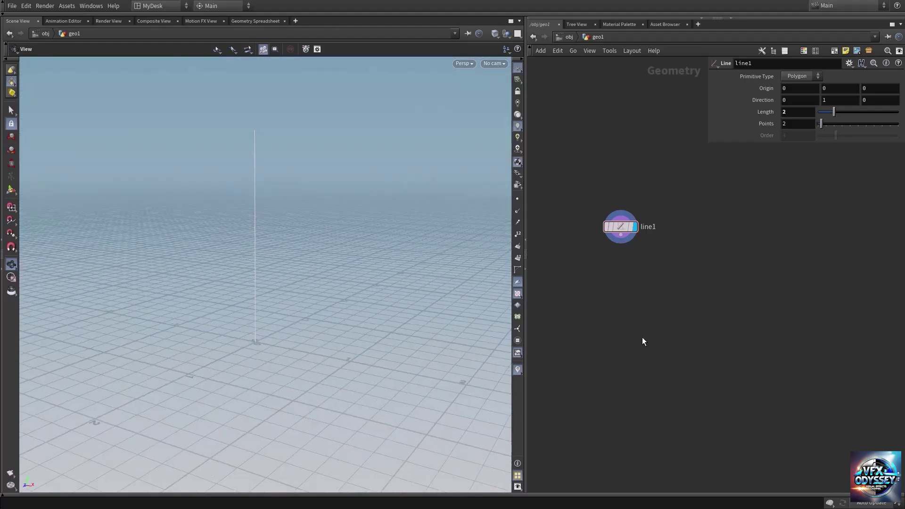
Add a Sweep node after the line and set its surface shape to Ribbon
key("Tab")
type("swee")
key("Return")
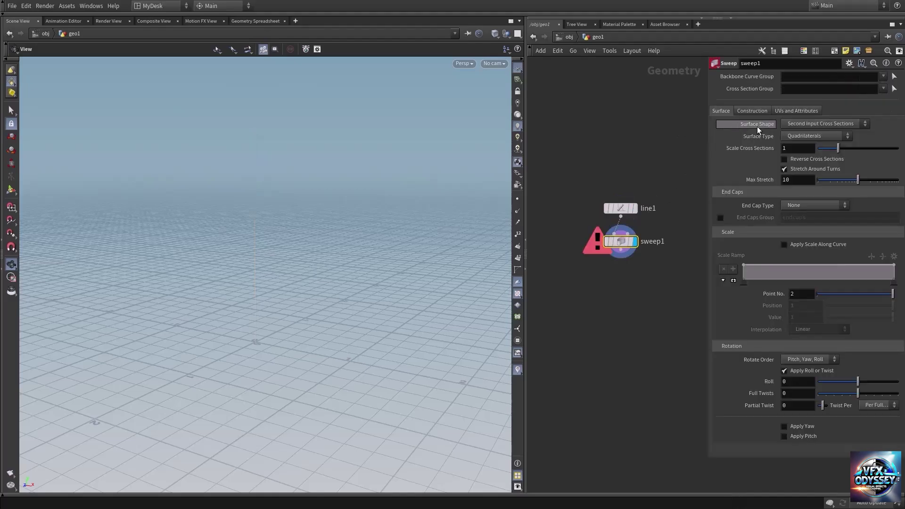
left_click(814, 124)
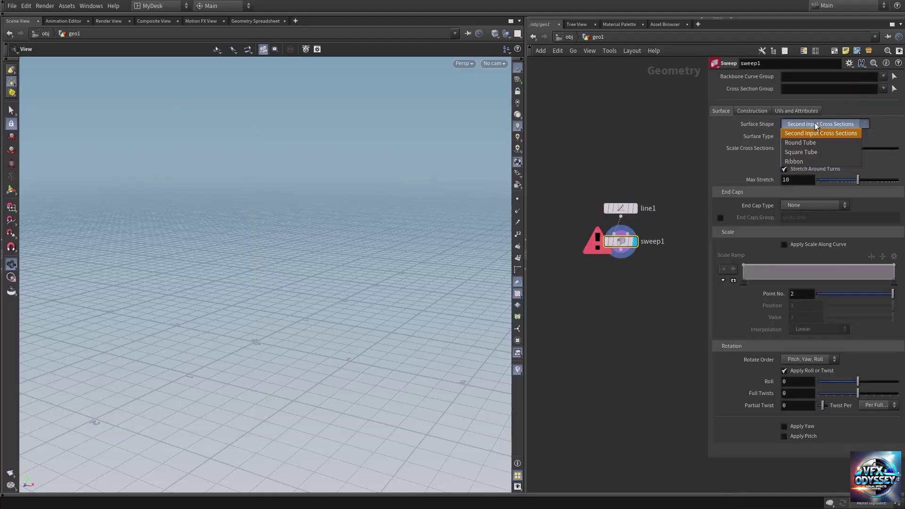
left_click(794, 161)
left_click_drag(331, 234, 249, 320)
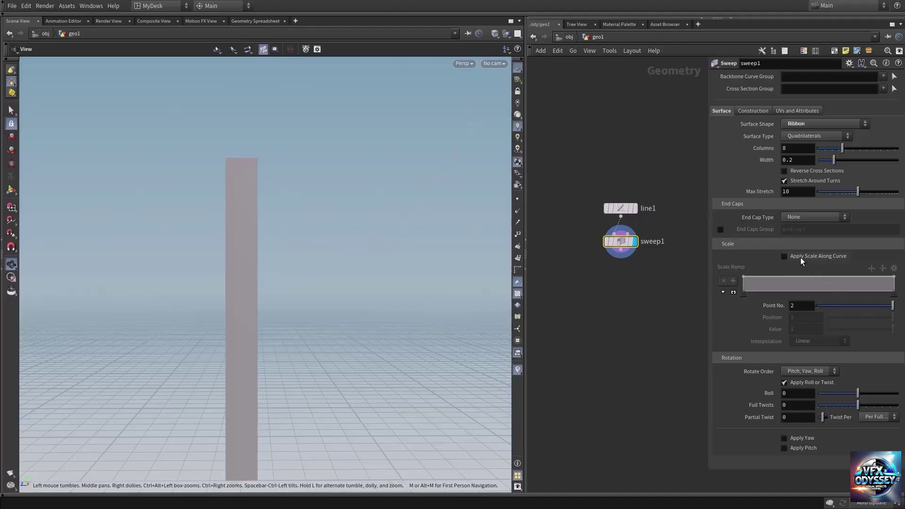
Enable scaling along the curve on the sweep and lower the scale ramp's end point value to about 0.056
left_click(785, 257)
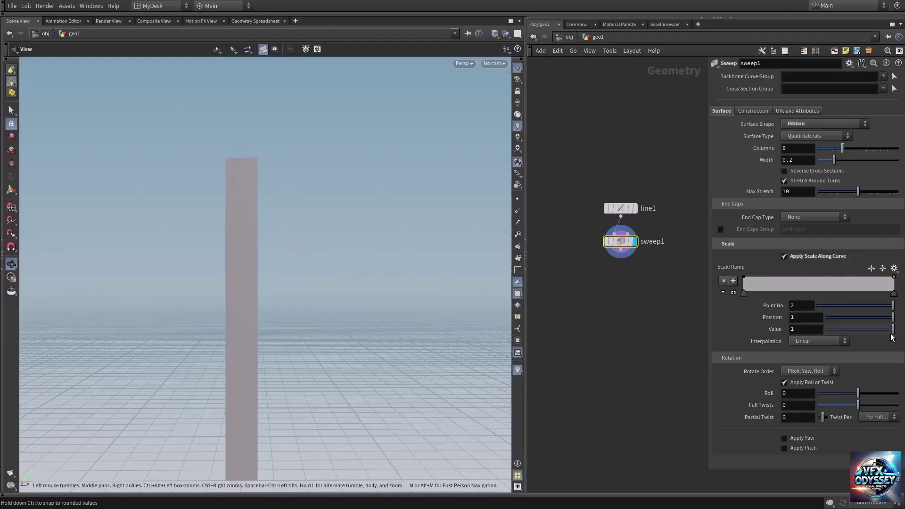
left_click_drag(894, 335, 830, 348)
left_click_drag(277, 337, 287, 286)
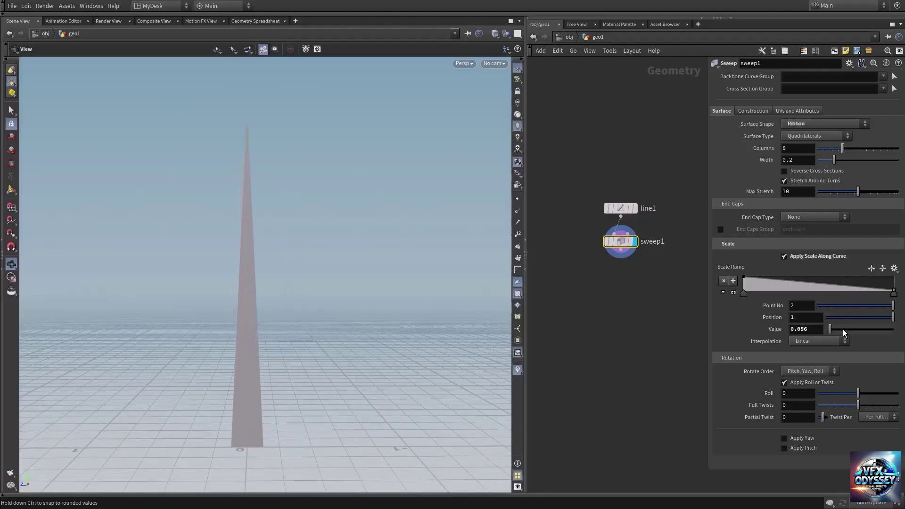
Set the interpolation of the scale ramp's end and start points to B-Spline
left_click(794, 342)
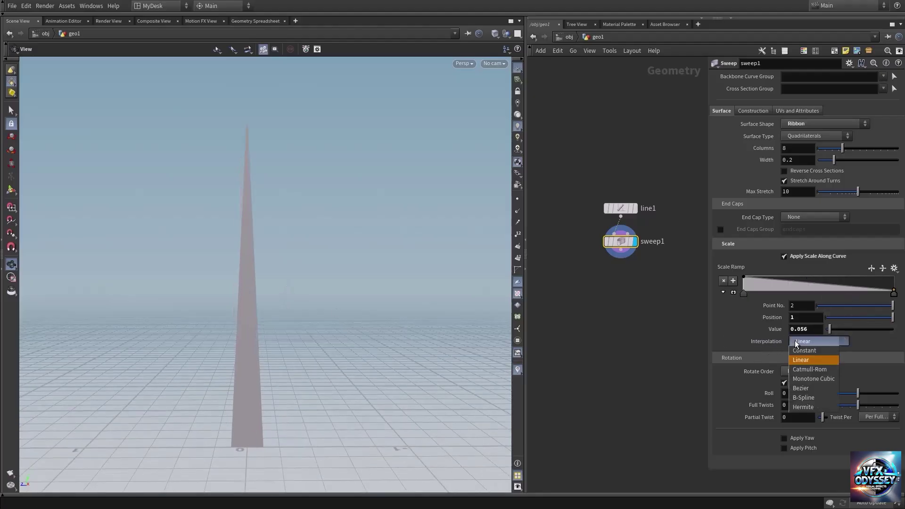
left_click(810, 398)
left_click(743, 295)
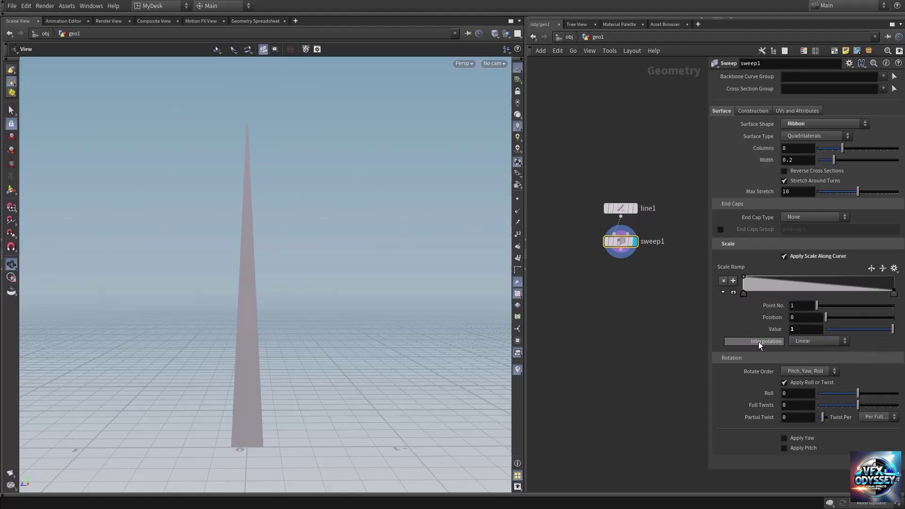
left_click(831, 342)
left_click(824, 396)
Add two intermediate points to the scale ramp, set the start value to about 0.634 and place the second point at position 0.241, value 0.3
left_click_drag(804, 283, 770, 285)
left_click(745, 292)
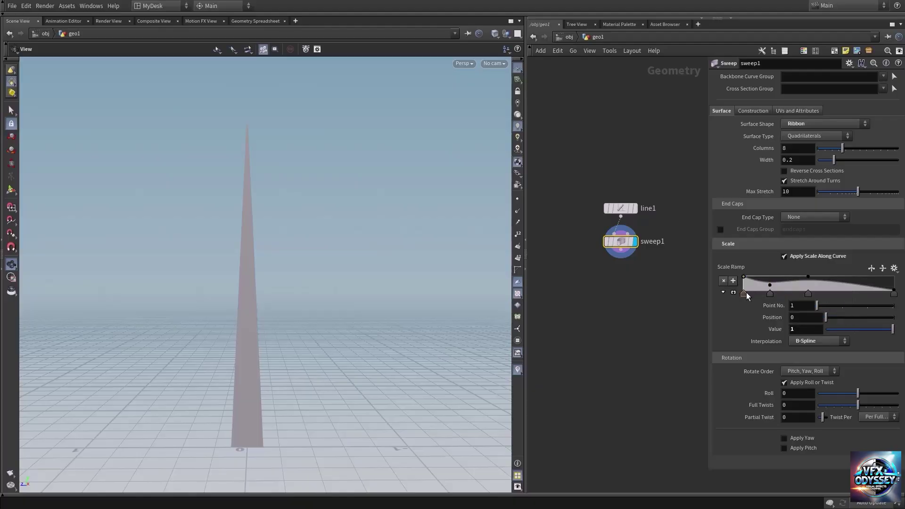
left_click_drag(892, 328, 865, 338)
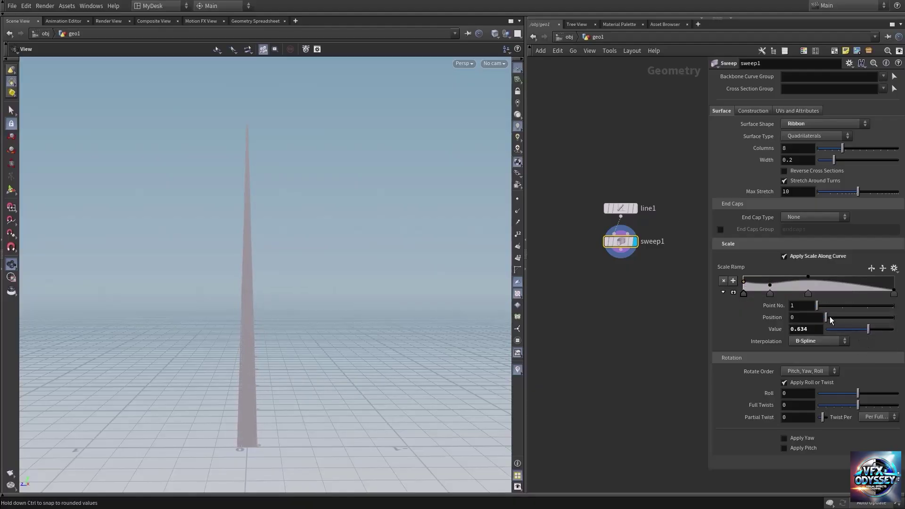
mouse_move(770, 294)
left_mouse_down()
mouse_move(784, 295)
mouse_move(779, 278)
mouse_move(780, 286)
left_mouse_up()
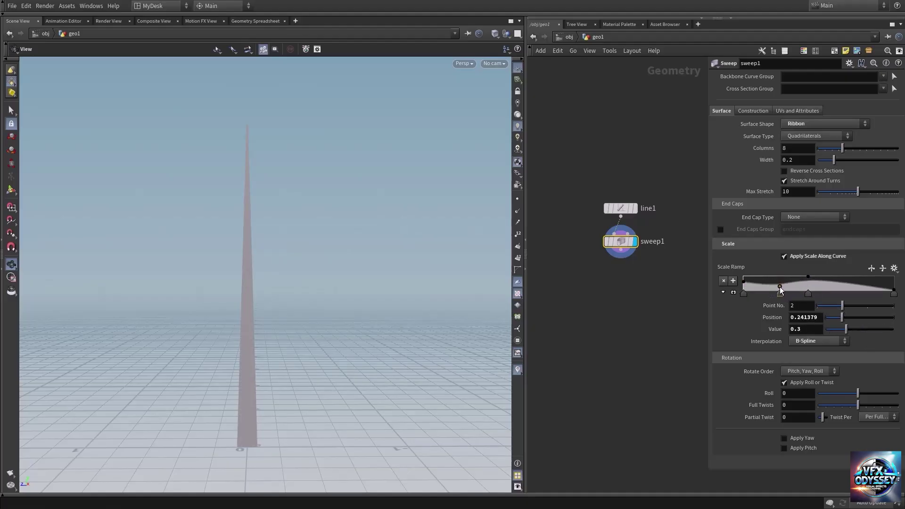
Switch the viewport to wireframe-over-shaded display and inspect the ribbon's subdivisions from several angles
left_click(495, 34)
left_click(502, 149)
right_click_drag(225, 301, 311, 305)
middle_click_drag(250, 332, 249, 278)
right_click_drag(249, 278, 254, 308)
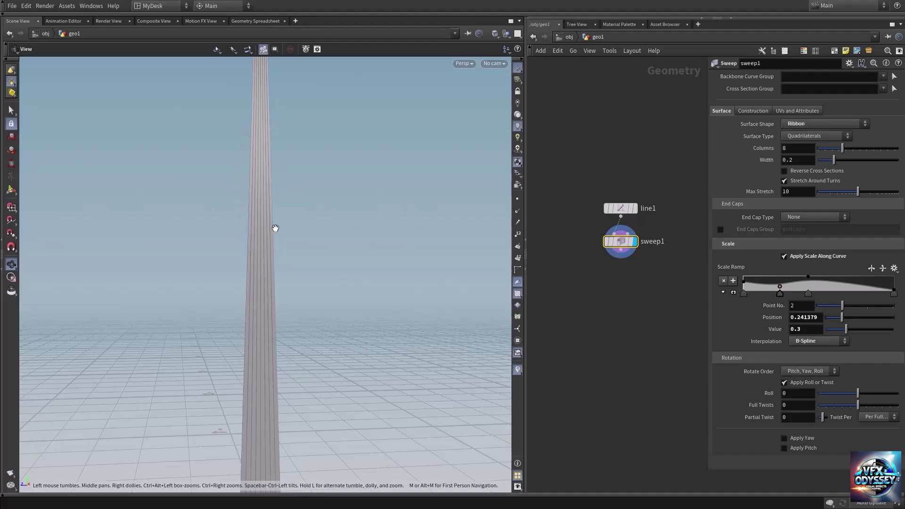
right_click_drag(275, 228, 234, 241)
left_click_drag(269, 241, 255, 315)
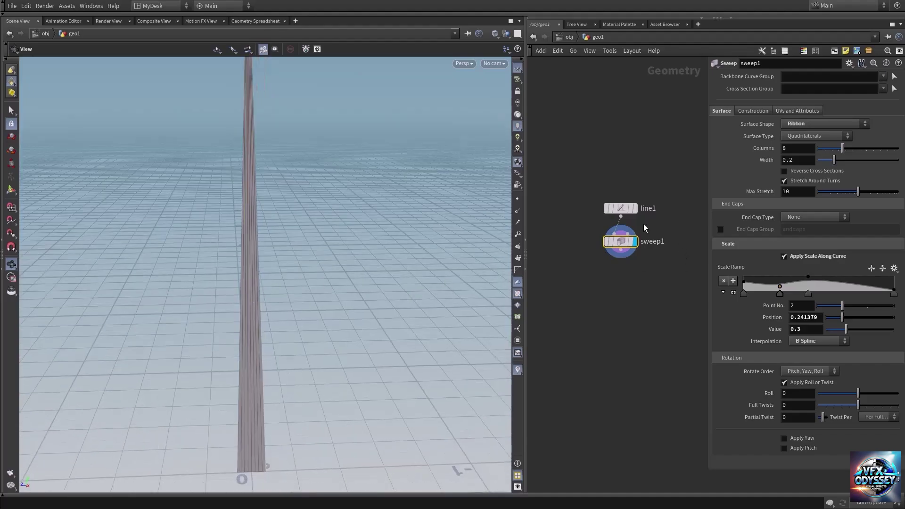
Display the line with its point markers, return the display to the sweep and raise the line's point count to 21
left_click_drag(620, 241, 620, 254)
mouse_move(627, 206)
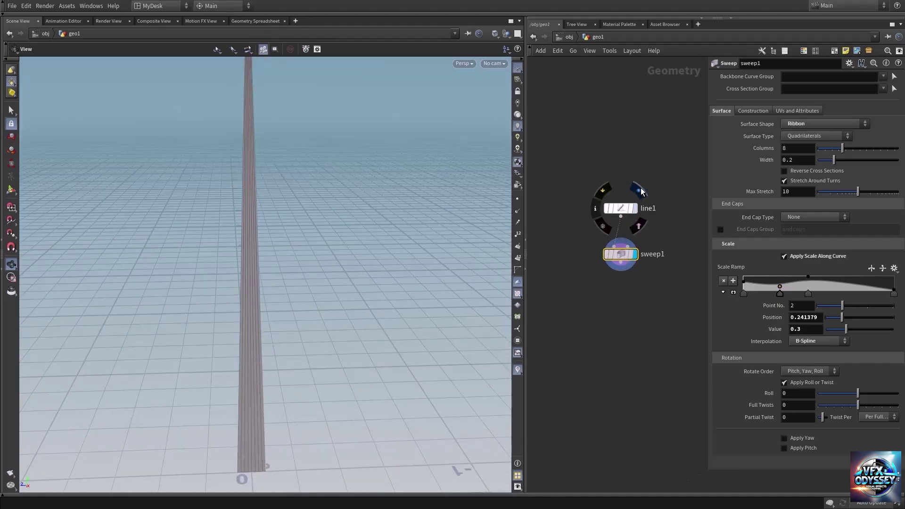
left_click(639, 190)
left_click_drag(344, 185, 281, 237)
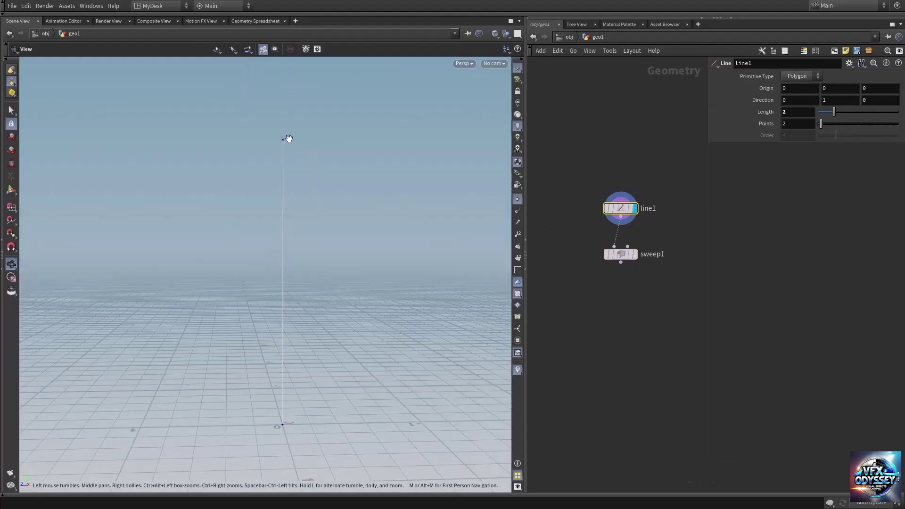
mouse_move(624, 252)
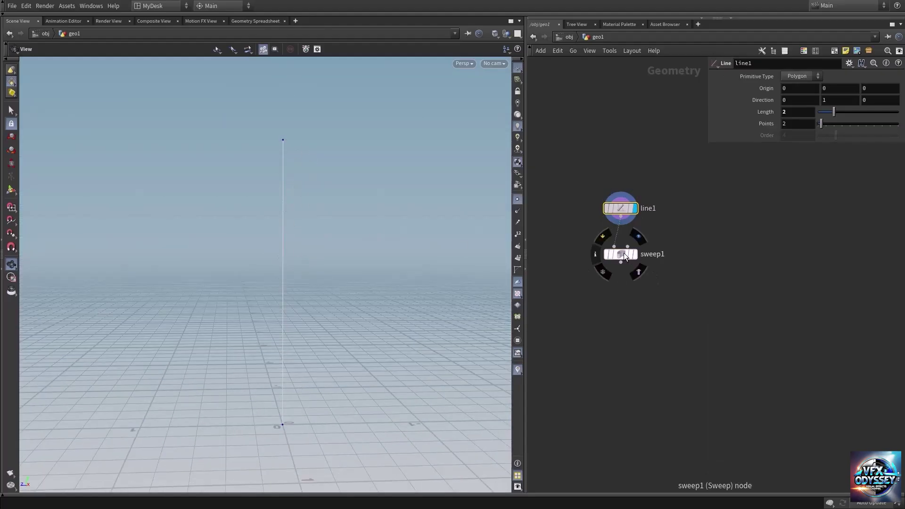
left_click(639, 239)
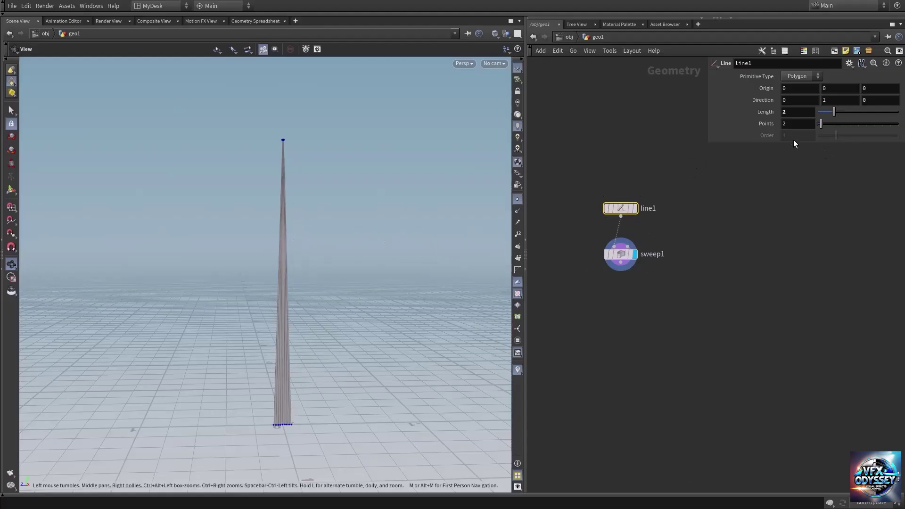
left_click_drag(821, 124, 851, 131)
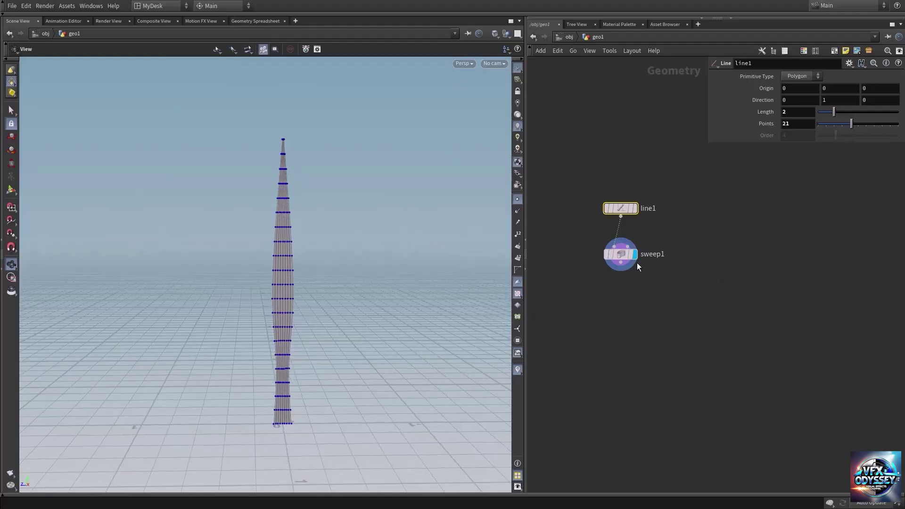
Hide the point markers, shift the sweep's two middle scale-ramp points toward the tip, raise the second to about 0.739 and lower the start value
left_click(622, 255)
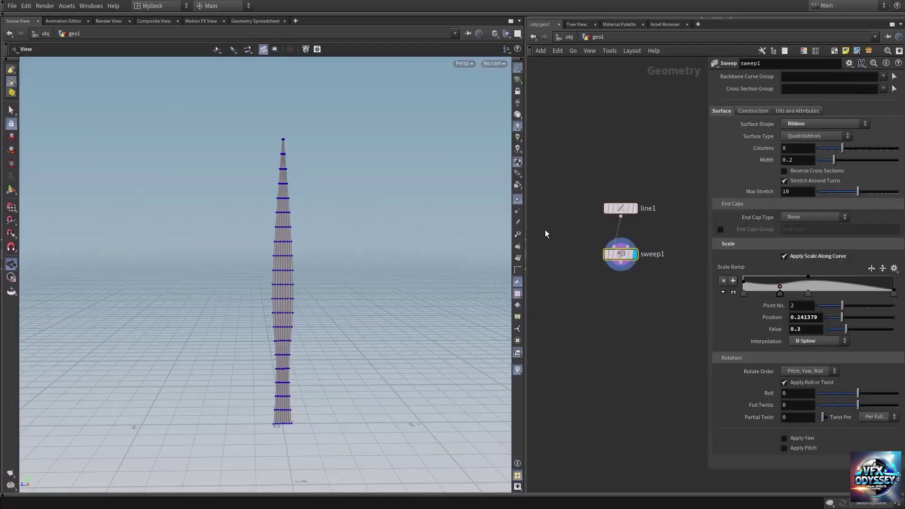
left_click(517, 200)
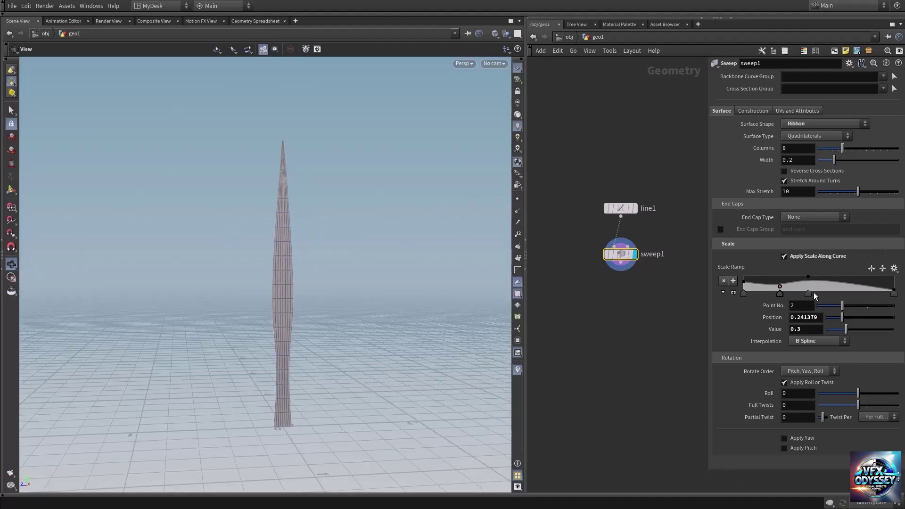
left_click_drag(808, 292, 823, 291)
left_click(779, 293)
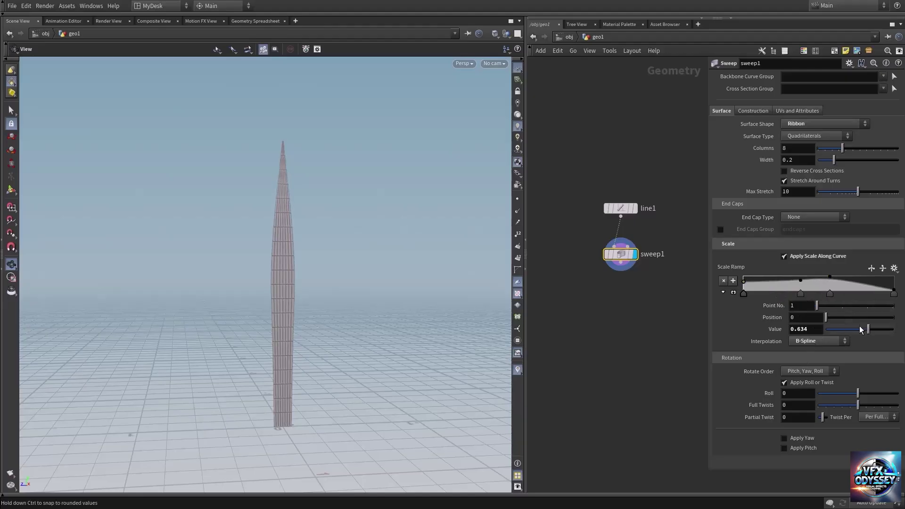
mouse_move(859, 326)
left_mouse_down()
mouse_move(832, 327)
mouse_move(861, 335)
left_mouse_up()
left_click(894, 292)
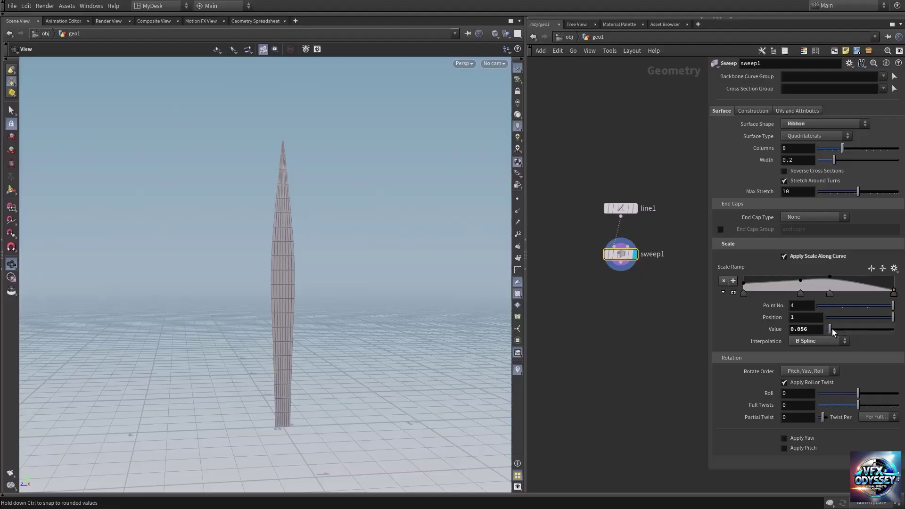
Fine-tune the middle scale-ramp points, remove the stray extra point and move the second point to position about 0.357
mouse_move(830, 295)
left_mouse_down()
mouse_move(854, 293)
mouse_move(830, 295)
left_mouse_up()
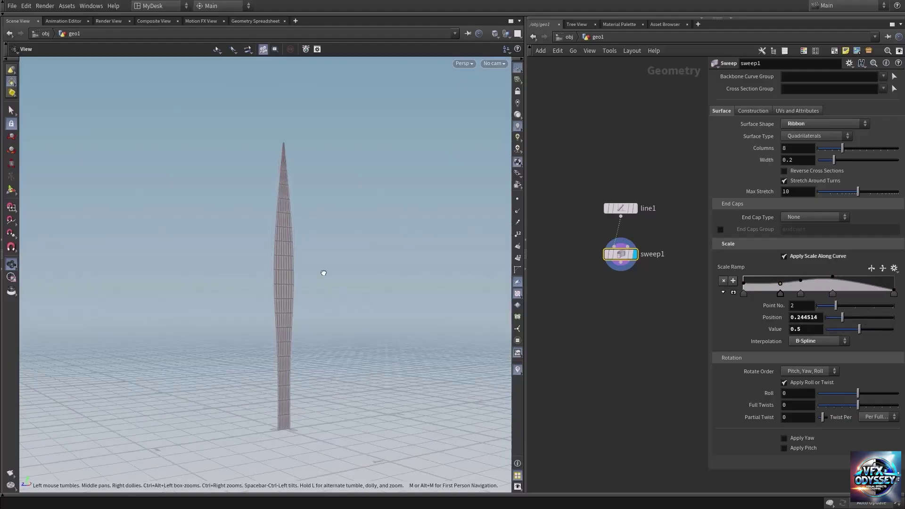
left_click_drag(323, 273, 330, 284)
left_click_drag(780, 295, 777, 323)
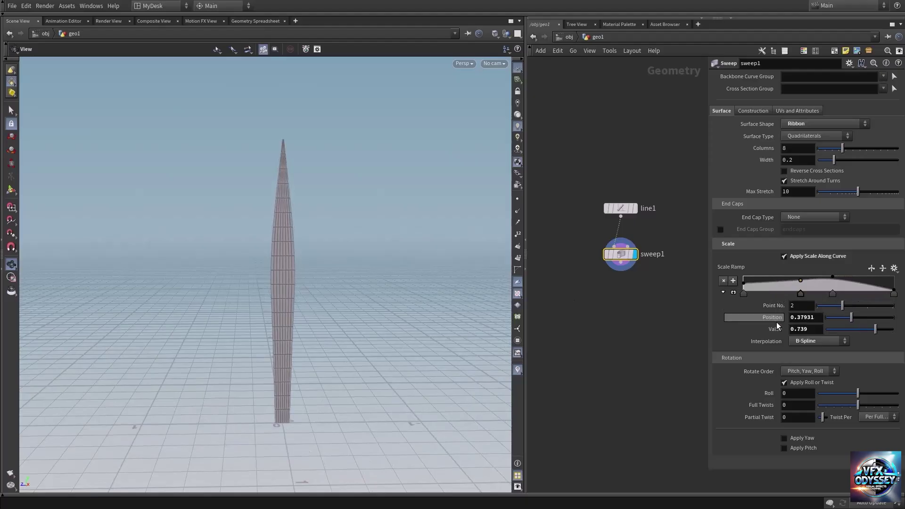
left_click_drag(802, 294, 788, 295)
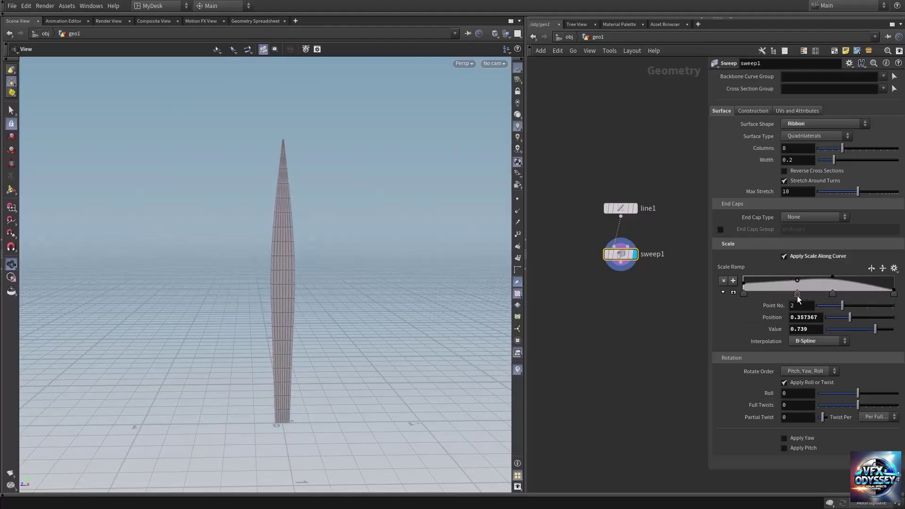
left_click_drag(308, 283, 293, 273)
Add a Bend node after the sweep, activate its viewport handles and toggle the capture bounds visibility
middle_click_drag(665, 354, 654, 274)
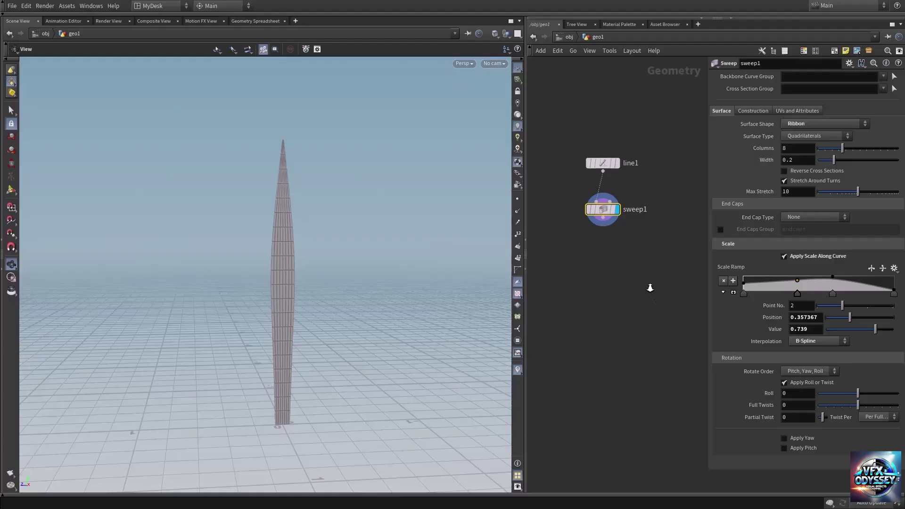
key("Tab")
type("ben")
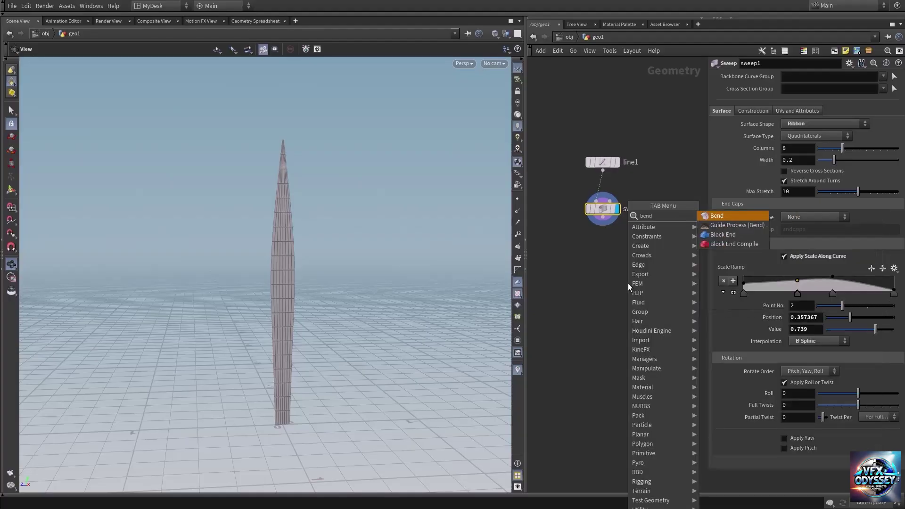
key("Return")
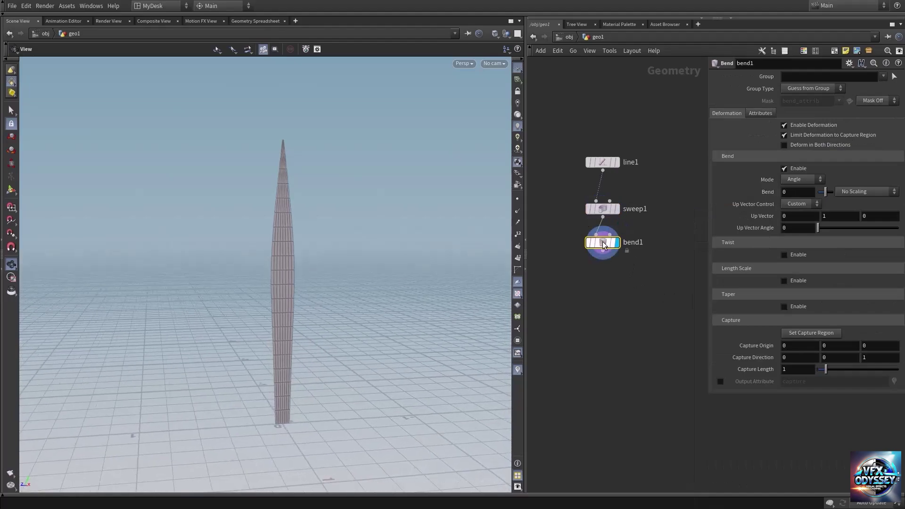
key("Return")
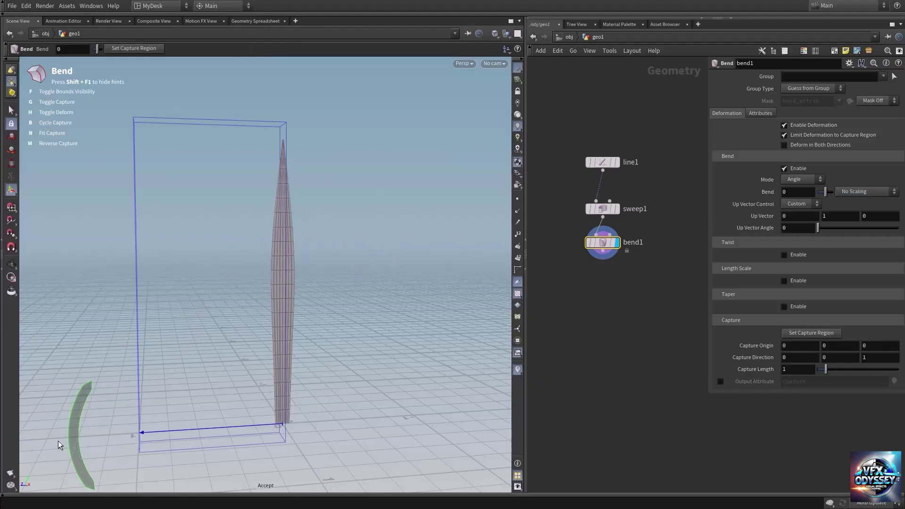
key("f")
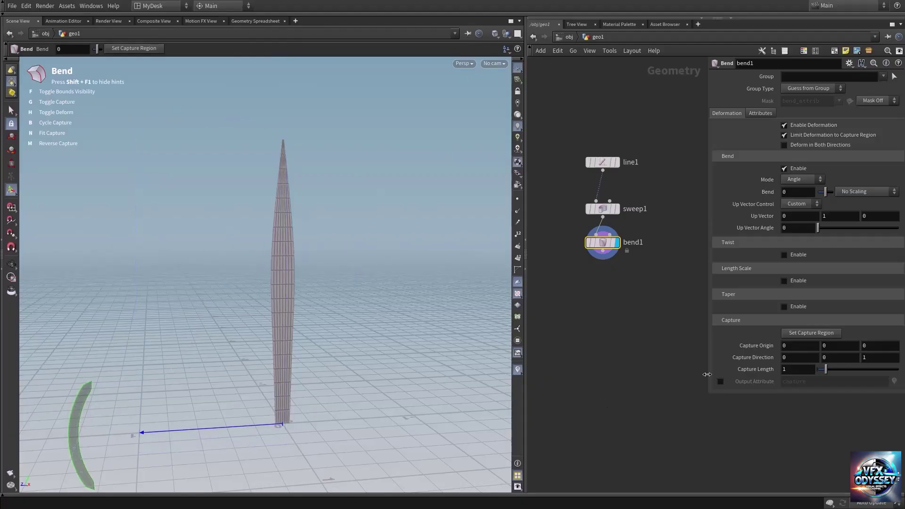
Set the bend's capture direction to 0, 1, 0 so it follows the upright ribbon
left_click(847, 360)
type("1")
key("Tab")
type("0")
key("Return")
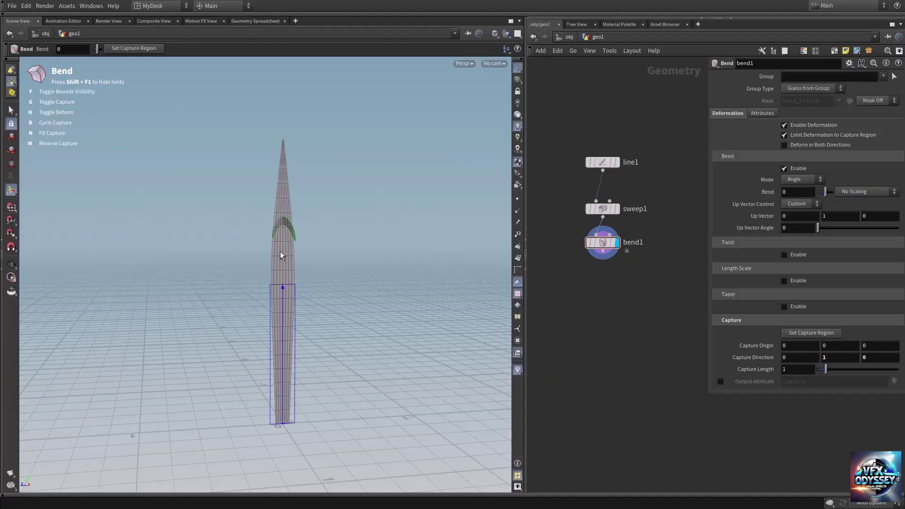
Bend the ribbon by about 33 degrees, set the capture origin's Y to 0.4 and inspect the shape in the view tool
left_click_drag(306, 237, 214, 250)
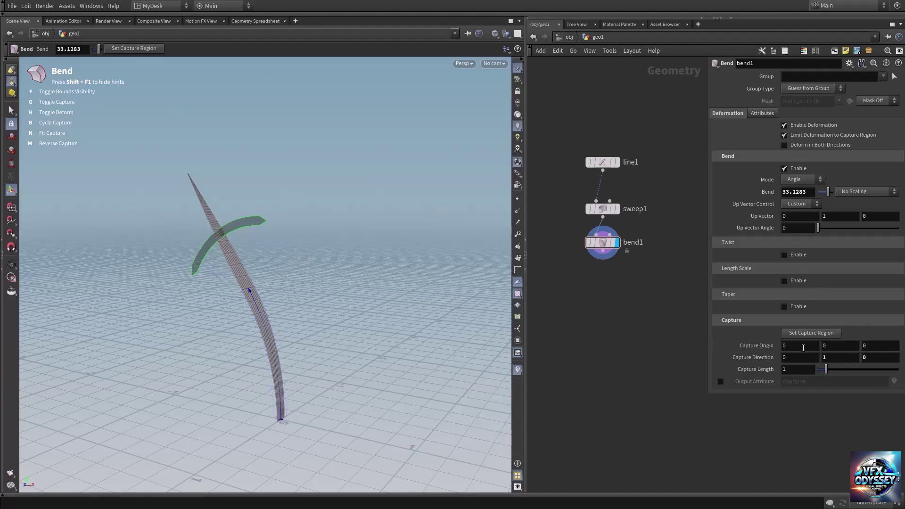
middle_click_drag(839, 347, 870, 340)
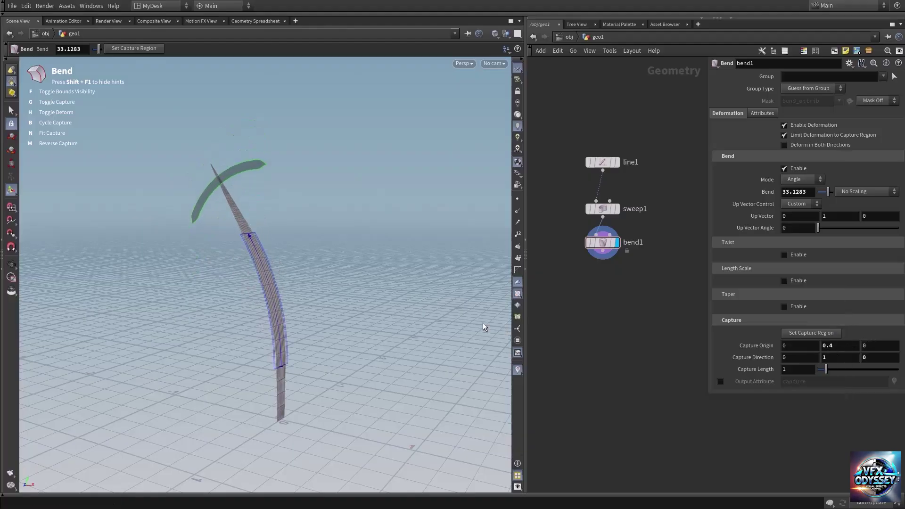
left_click(11, 264)
left_click_drag(238, 252, 186, 253)
right_click_drag(338, 291, 190, 292)
left_click_drag(239, 280, 273, 281)
Add a Circle node in empty network space beside the line, sweep and bend chain
middle_click_drag(658, 326, 556, 297)
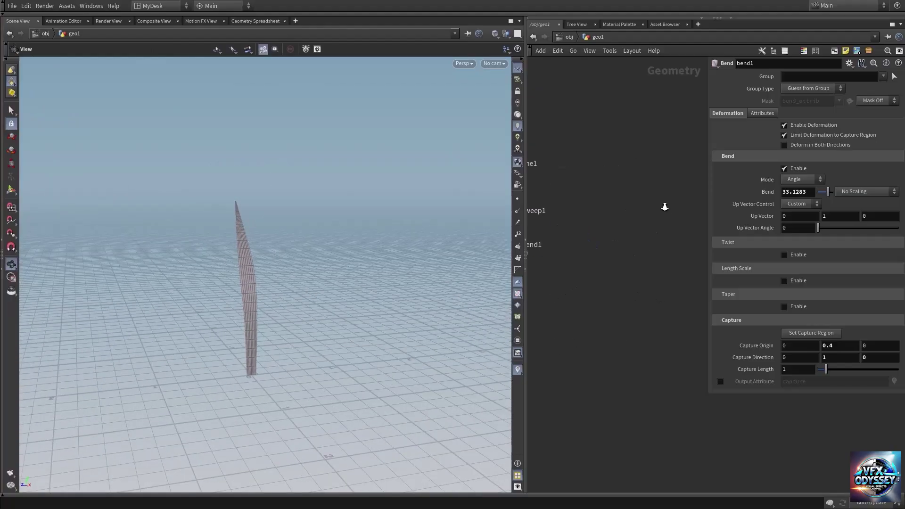
key("Tab")
type("cir")
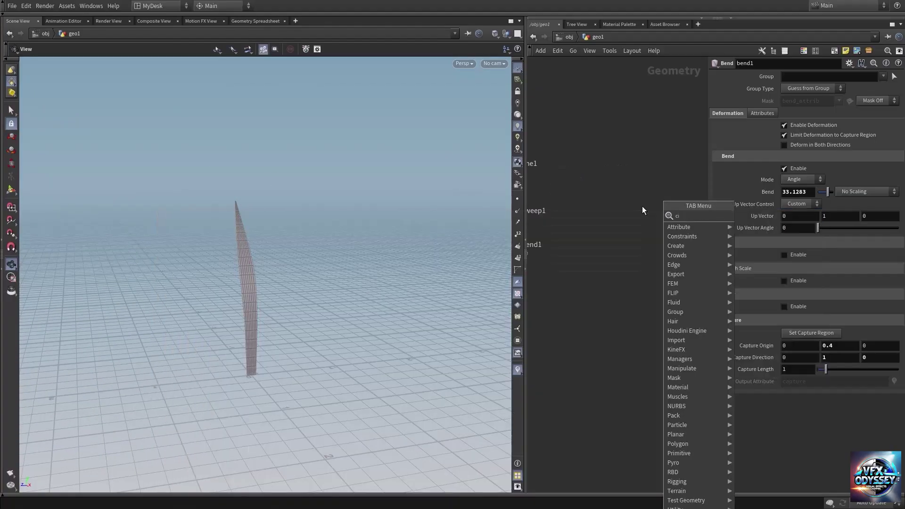
key("Return")
left_click(643, 207)
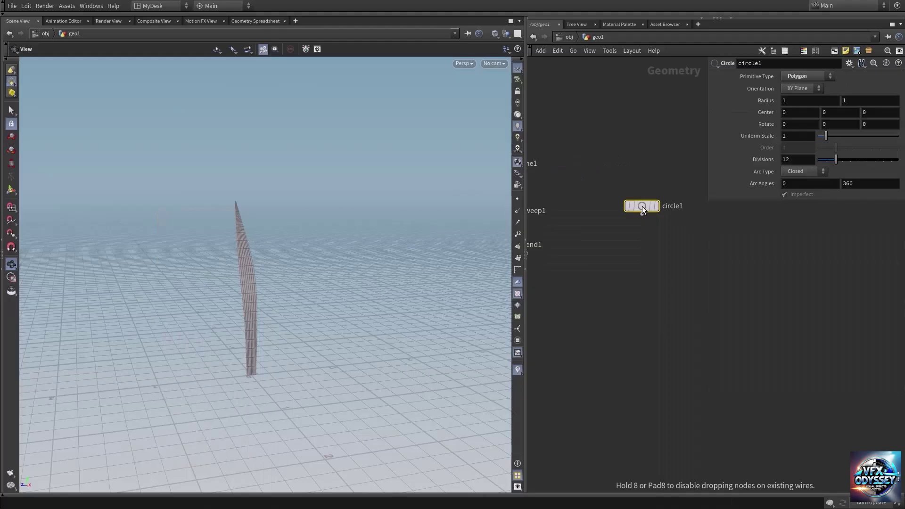
Display the circle and set its orientation to ZX Plane so it lies flat on the ground
left_click(662, 194)
left_click(803, 87)
left_click(804, 119)
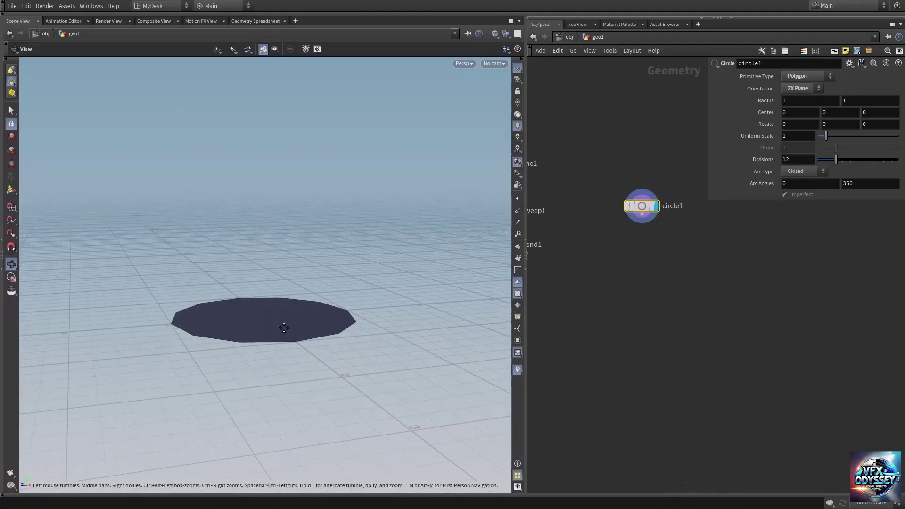
left_click_drag(284, 328, 285, 343)
Add a Scatter and Align node below the circle, feed the circle into its first input and display it
middle_click_drag(641, 312, 669, 300)
scroll(711, 309, "down", 3)
scroll(669, 300, "up", 3)
key("Tab")
type("sca")
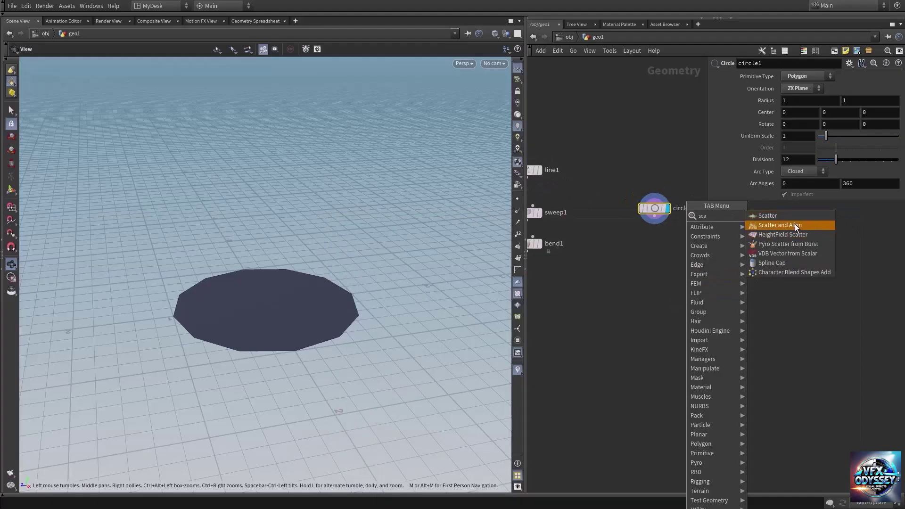
left_click(795, 224)
left_click(667, 271)
left_click(654, 216)
left_click(662, 264)
middle_click_drag(665, 275, 613, 259)
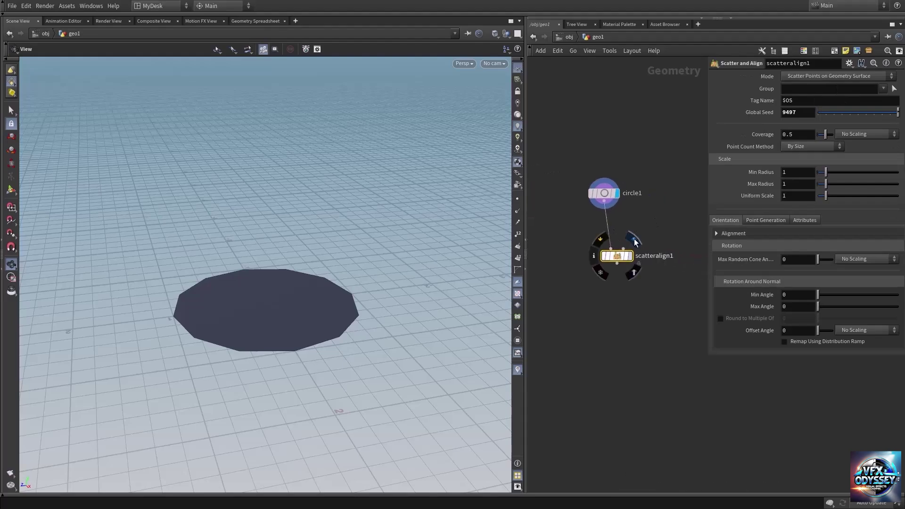
left_click(633, 240)
left_click_drag(616, 256, 604, 242)
Try a plain Scatter node beside the chain for comparison, return the display to Scatter and Align, and delete the plain Scatter
key("Tab")
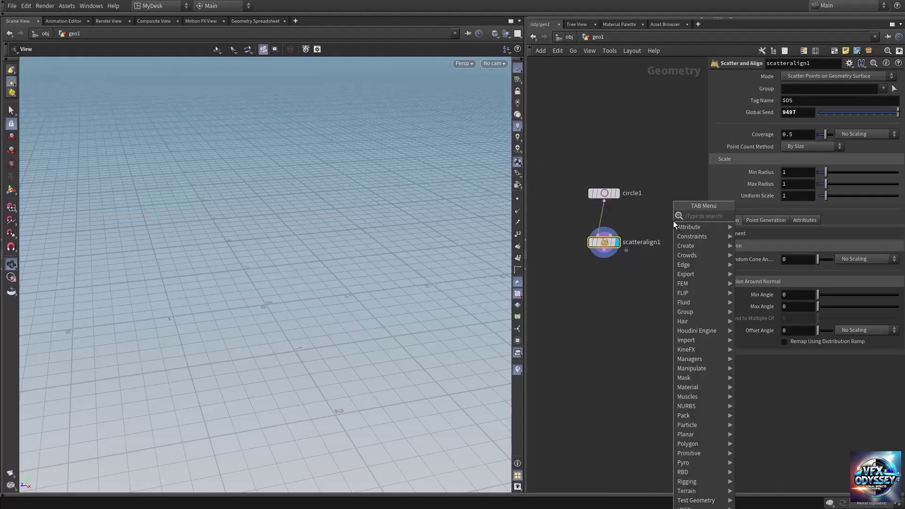
type("scatter")
key("Return")
left_click(682, 224)
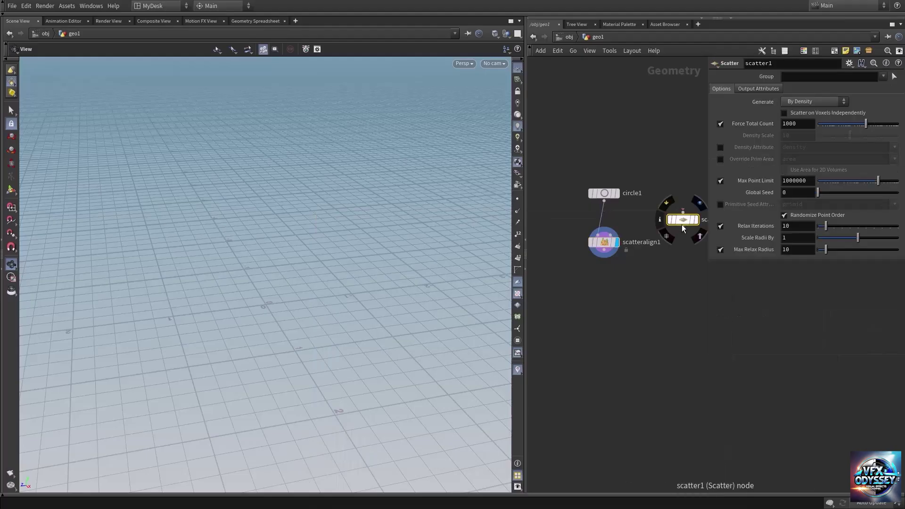
middle_click_drag(698, 229, 641, 248)
left_click(642, 227)
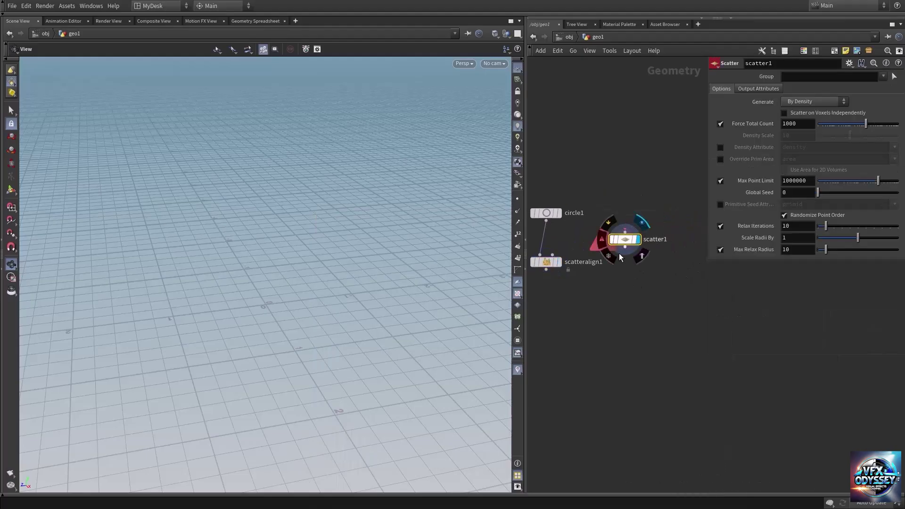
middle_click_drag(606, 273, 644, 271)
left_click(602, 244)
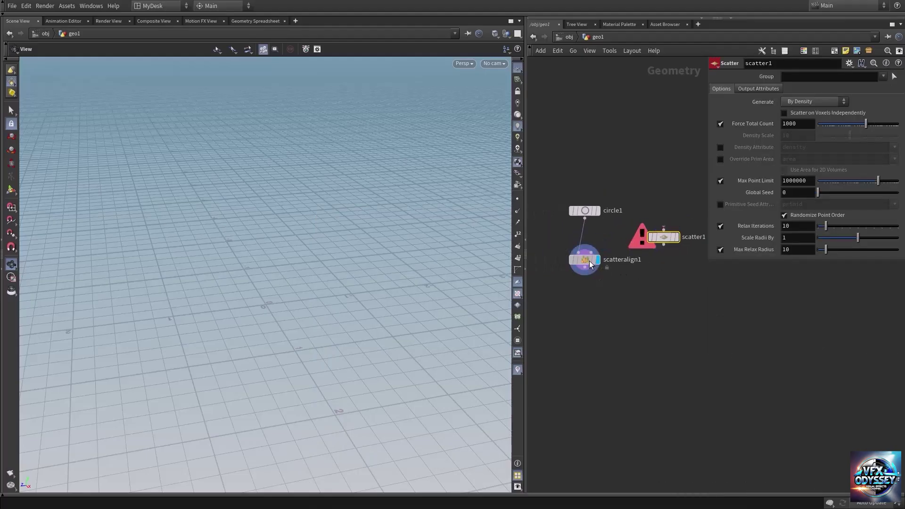
left_click(591, 263)
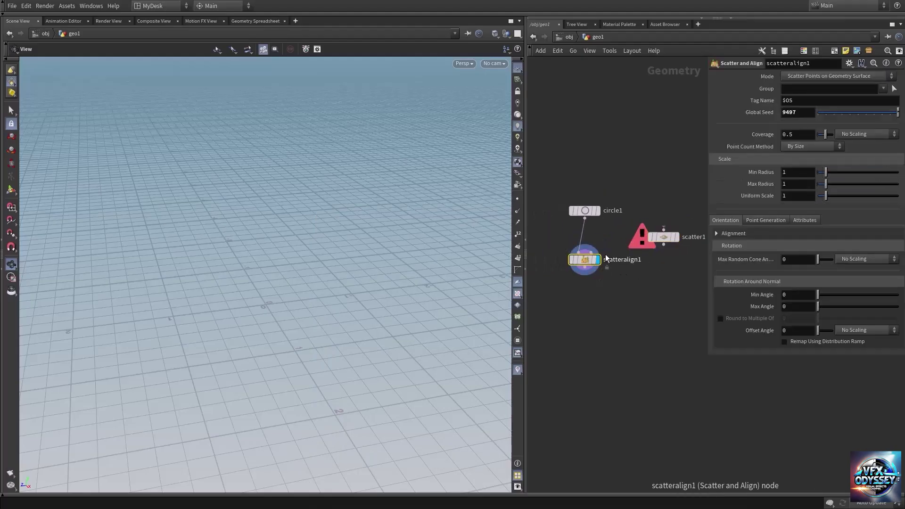
left_click(662, 238)
key("Delete")
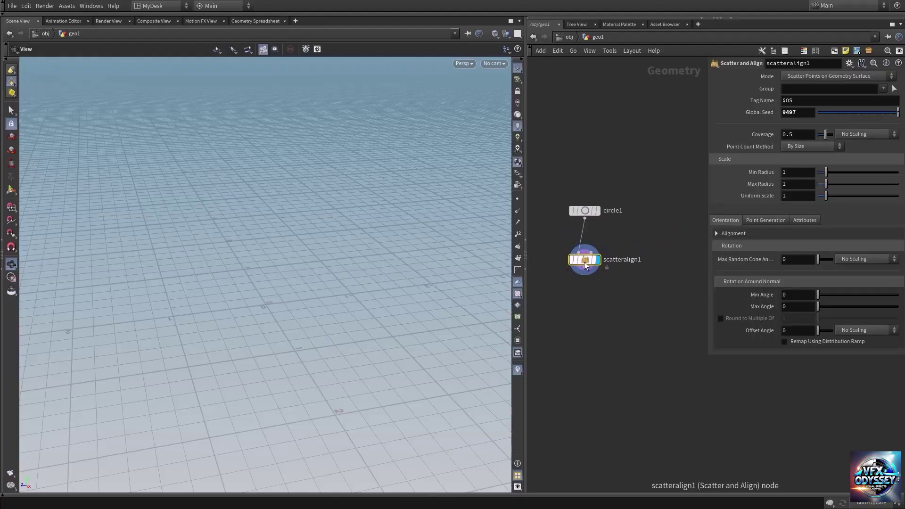
Set the Scatter and Align point count method to By Density with a density scale of 10 and view the points with markers
left_click_drag(268, 311, 262, 330)
middle_click_drag(573, 234, 578, 236)
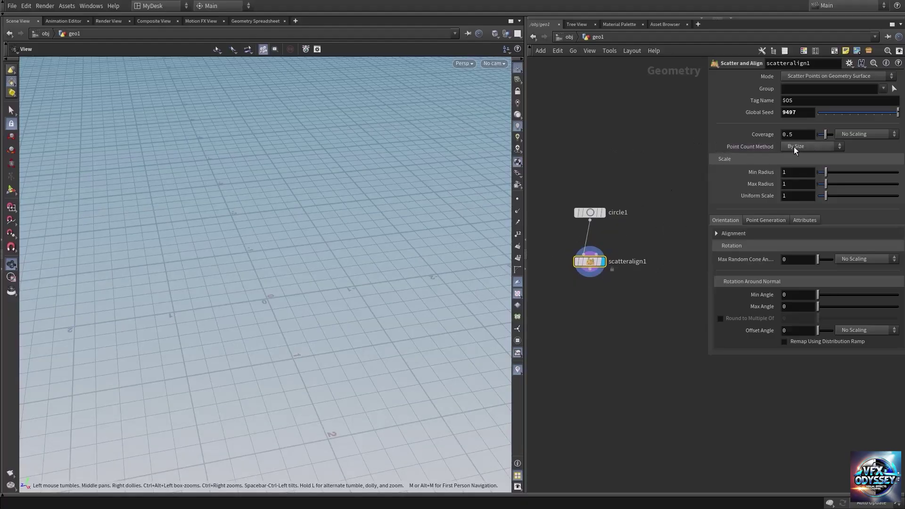
left_click(814, 145)
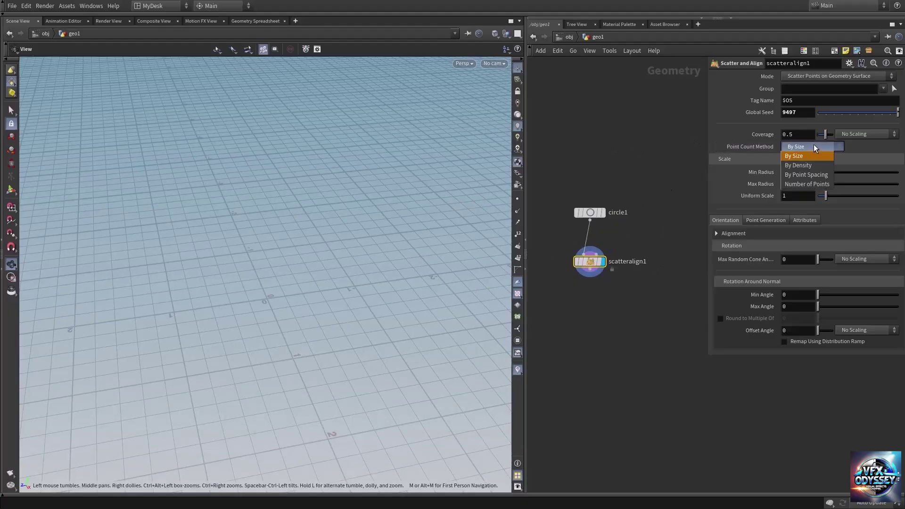
left_click(801, 166)
left_click_drag(825, 171, 899, 172)
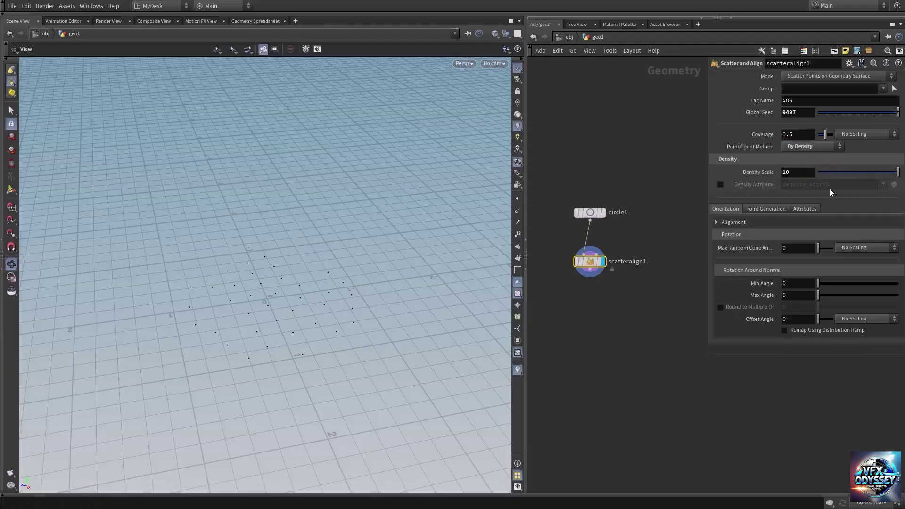
left_click_drag(271, 317, 283, 323)
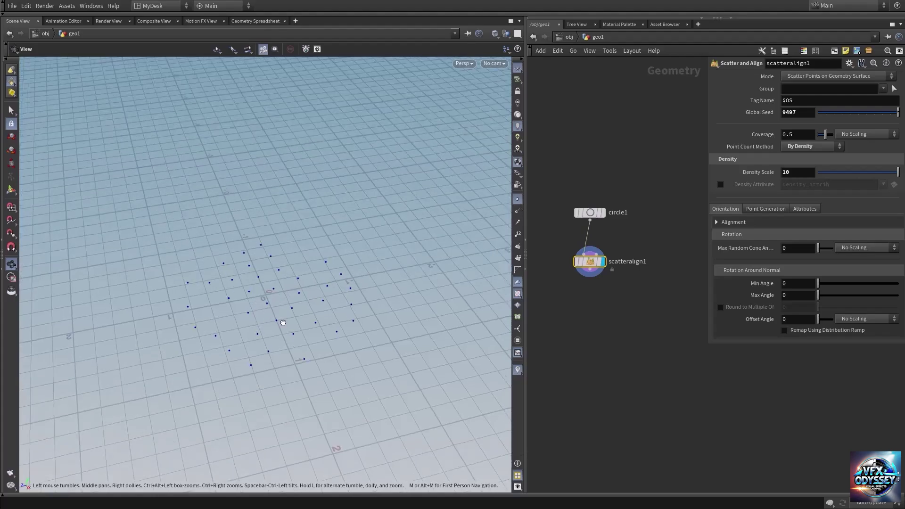
middle_click_drag(294, 300, 283, 300)
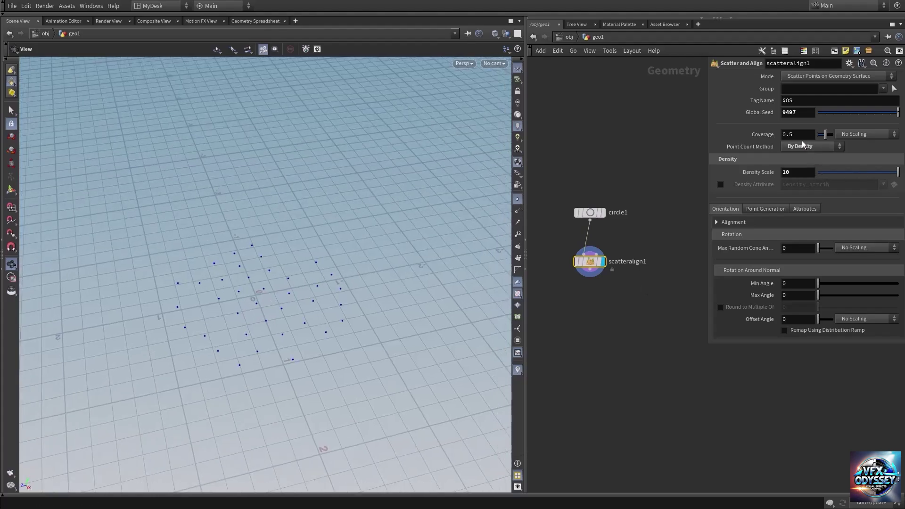
Raise the scatter coverage to 1, turn off the point markers and inspect the scattered points
left_click_drag(826, 135, 857, 130)
mouse_move(295, 291)
left_mouse_down()
mouse_move(327, 291)
mouse_move(304, 299)
mouse_move(305, 269)
mouse_move(303, 299)
left_mouse_up()
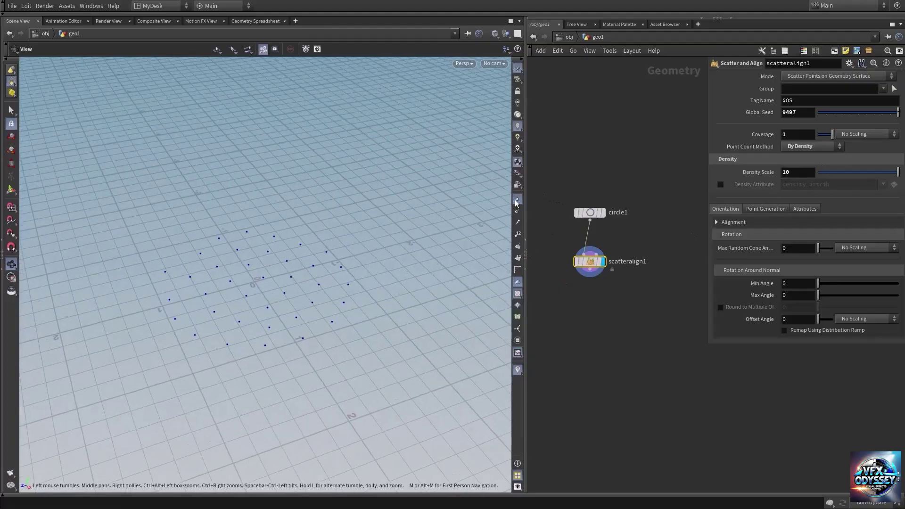
mouse_move(600, 330)
middle_mouse_down()
mouse_move(601, 317)
mouse_move(610, 343)
middle_mouse_up()
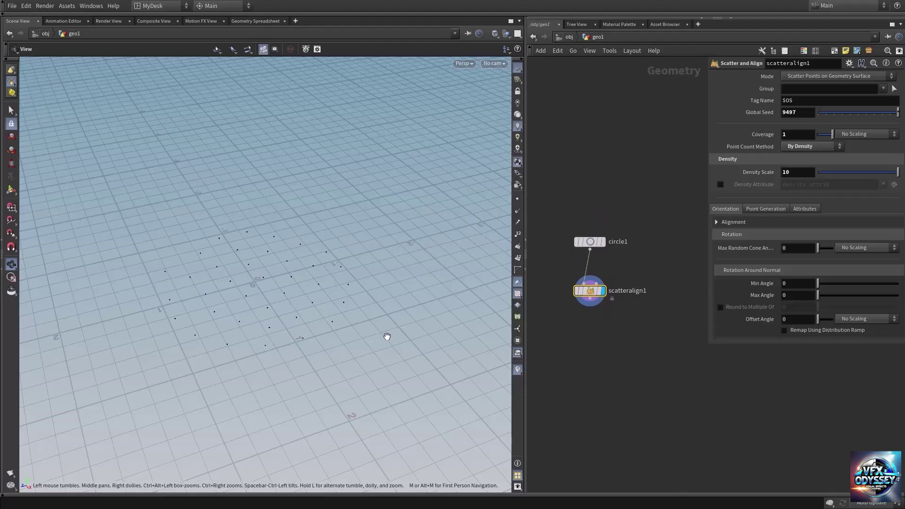
left_click_drag(332, 295, 305, 291)
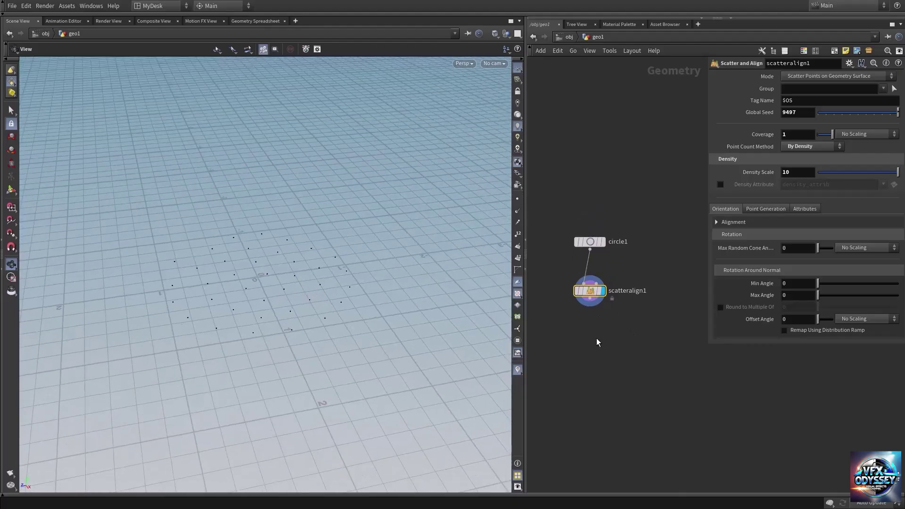
middle_click(595, 295)
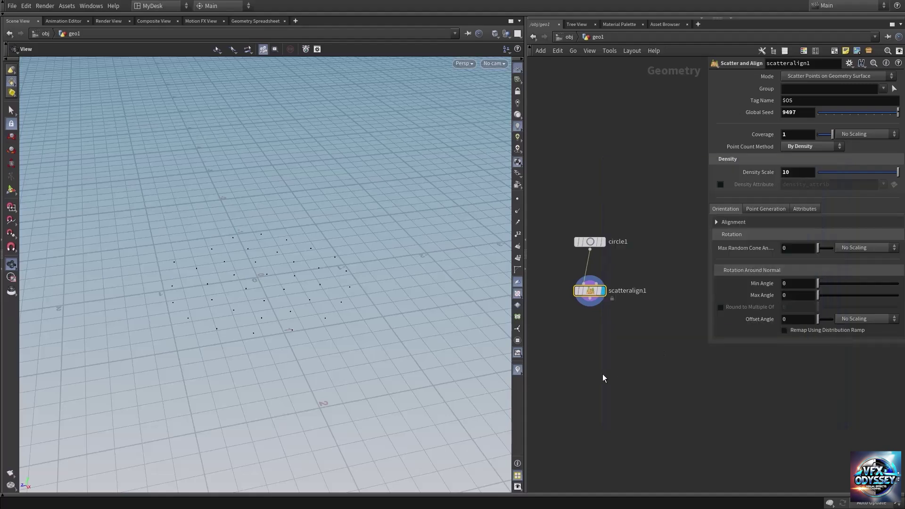
Add a Copy to Points node below the bend and scatter chains
middle_click_drag(611, 344, 623, 324)
key("Tab")
type("copyt")
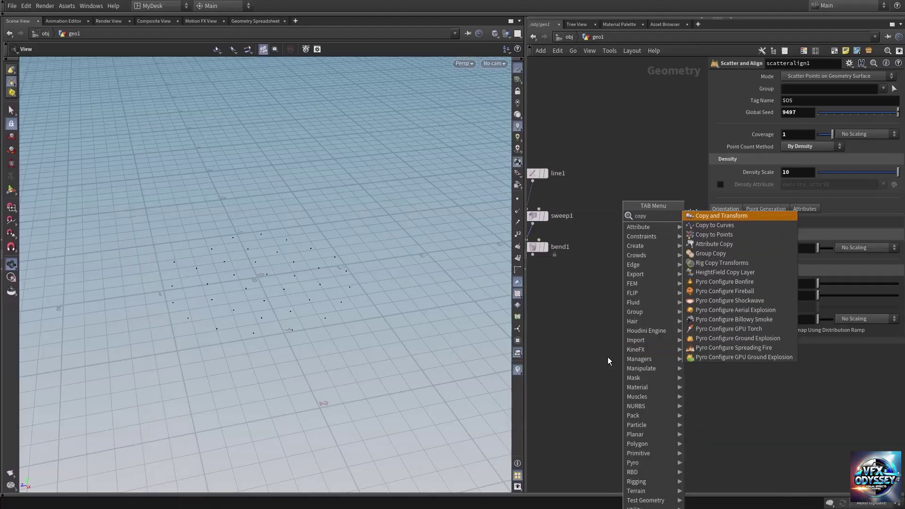
key("Return")
left_click(607, 357)
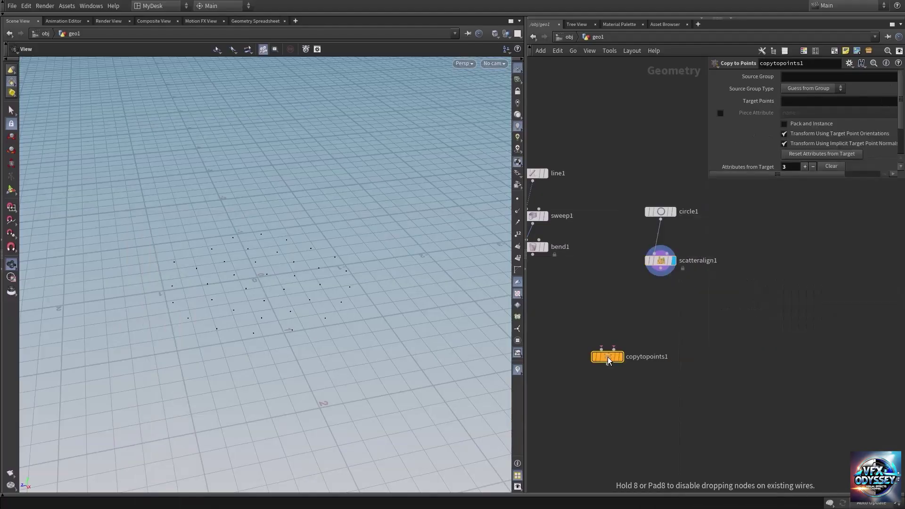
Wire the bent blade into the first input of Copy to Points and the scattered points into the second, and display the result
middle_click_drag(615, 301, 682, 323)
left_click(591, 250)
left_click(660, 342)
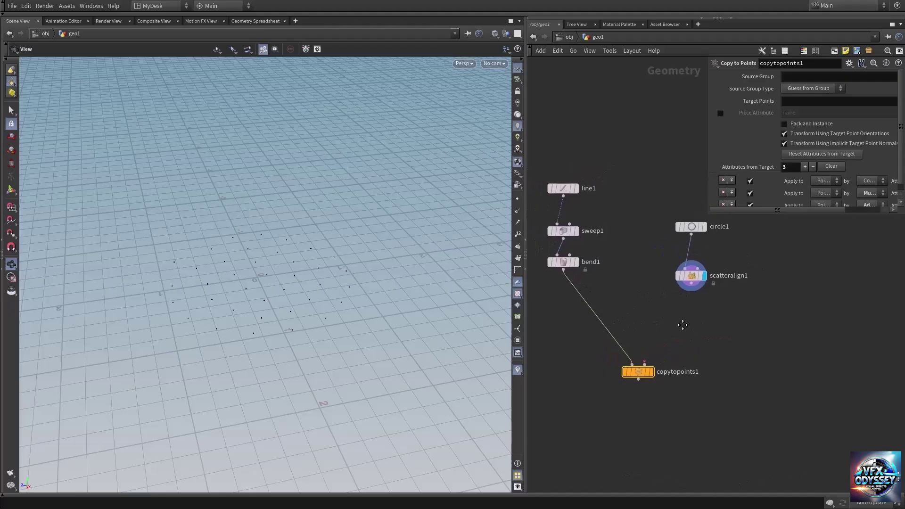
left_click(645, 364)
left_click(690, 285)
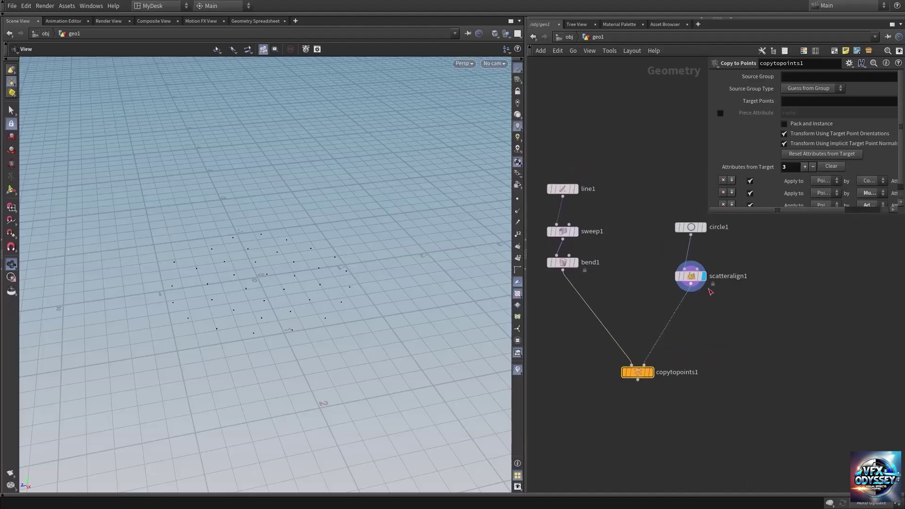
left_click(650, 372)
middle_click_drag(684, 411, 655, 381)
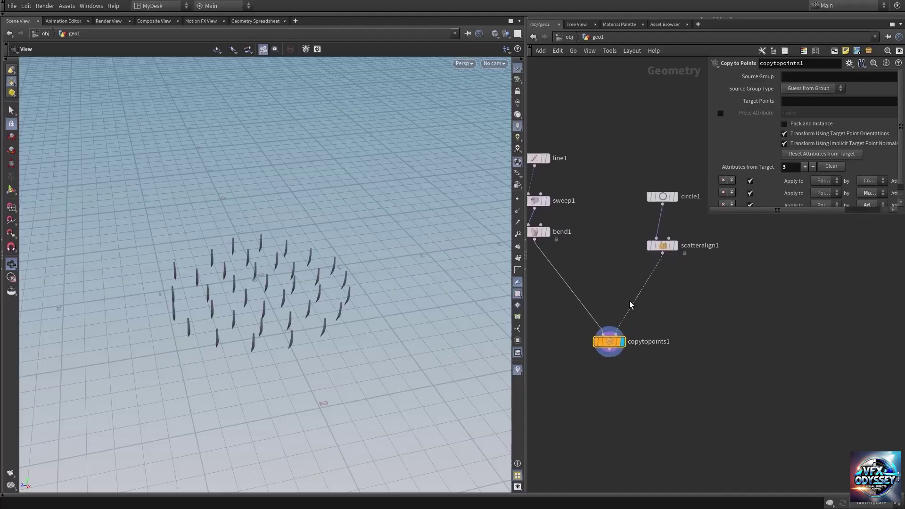
Inspect the copied blades and disable the pscale radius attribute on the Scatter and Align node
left_click_drag(263, 324, 283, 298)
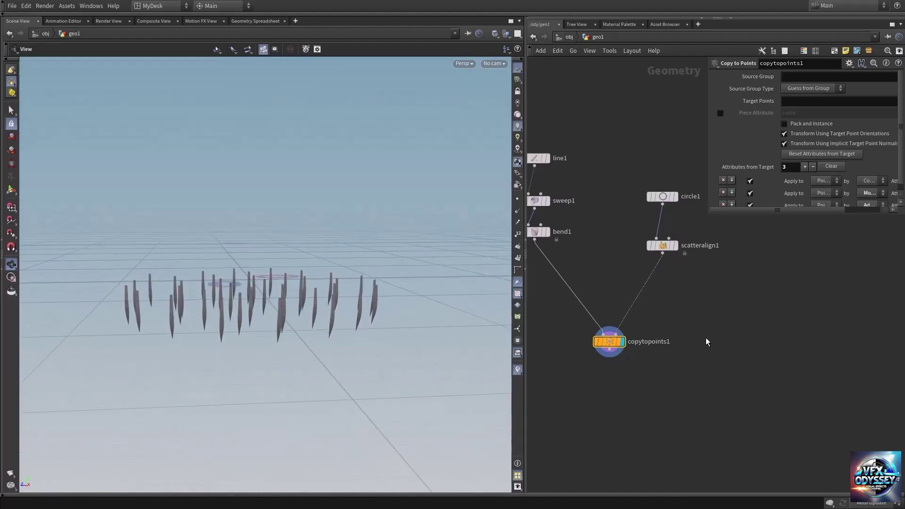
middle_click_drag(708, 342, 660, 377)
left_click_drag(252, 307, 259, 333)
left_click(612, 287)
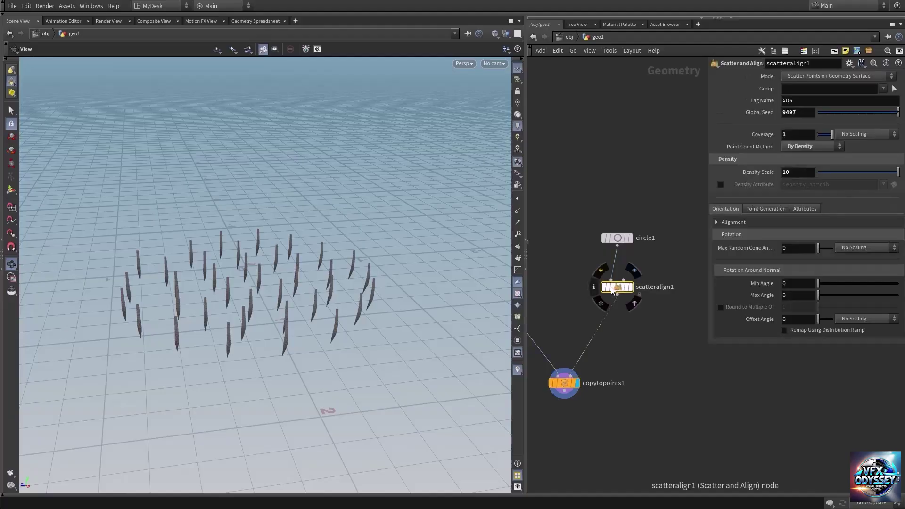
left_click(804, 207)
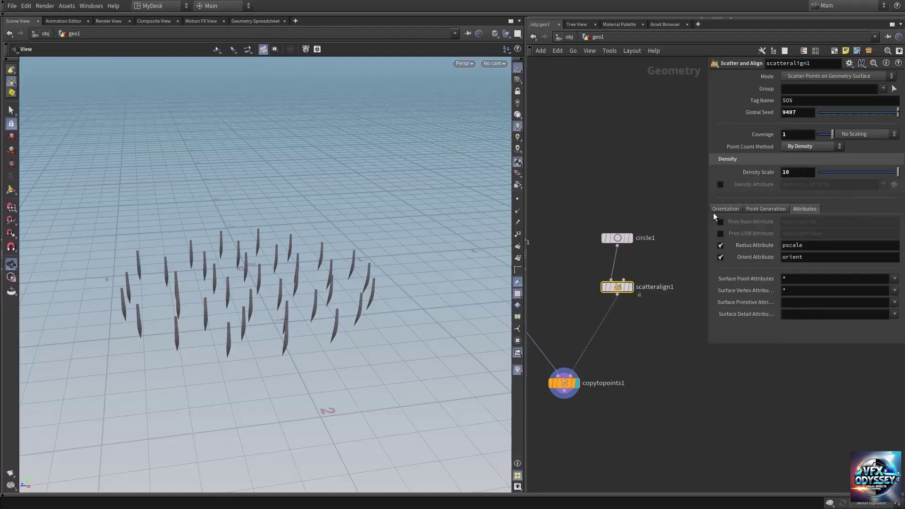
left_click(720, 246)
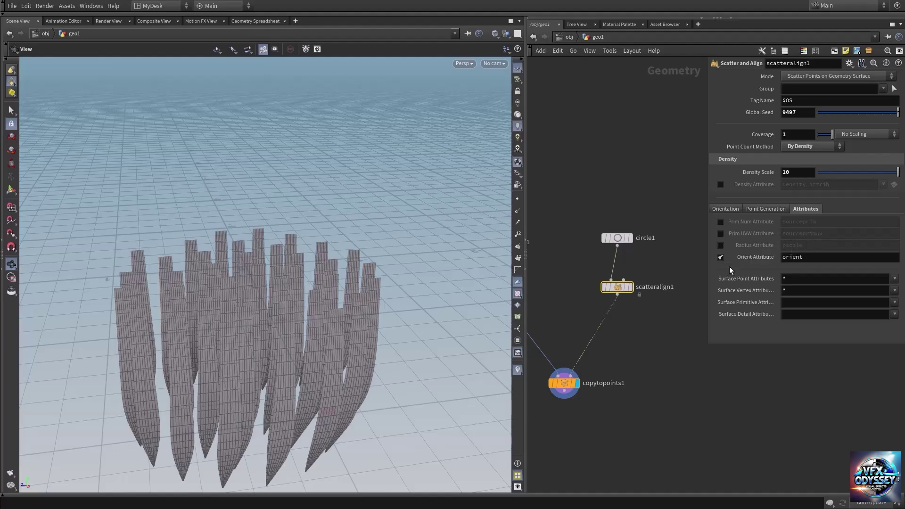
Examine which way the copied blades point and display the circle to check which way its surface faces
left_click_drag(265, 374, 343, 296)
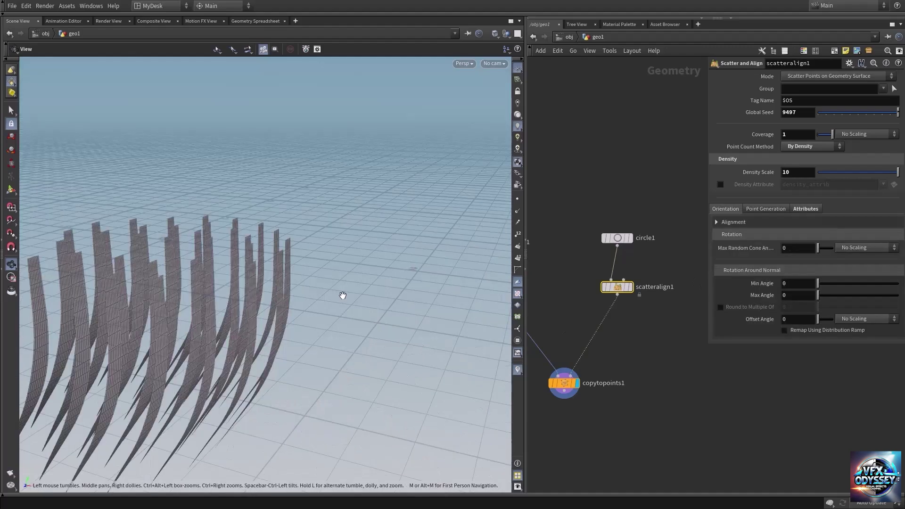
left_click_drag(248, 297, 283, 267)
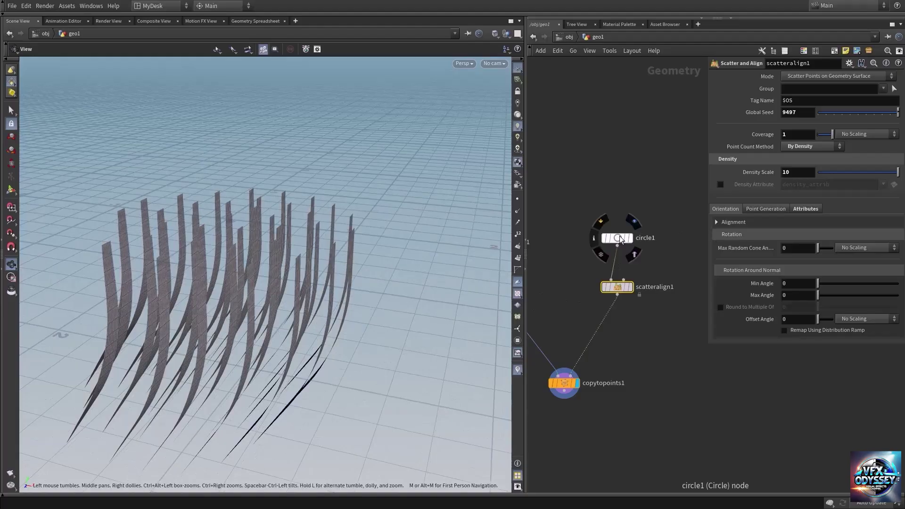
left_click(629, 222)
left_click_drag(621, 238, 625, 220)
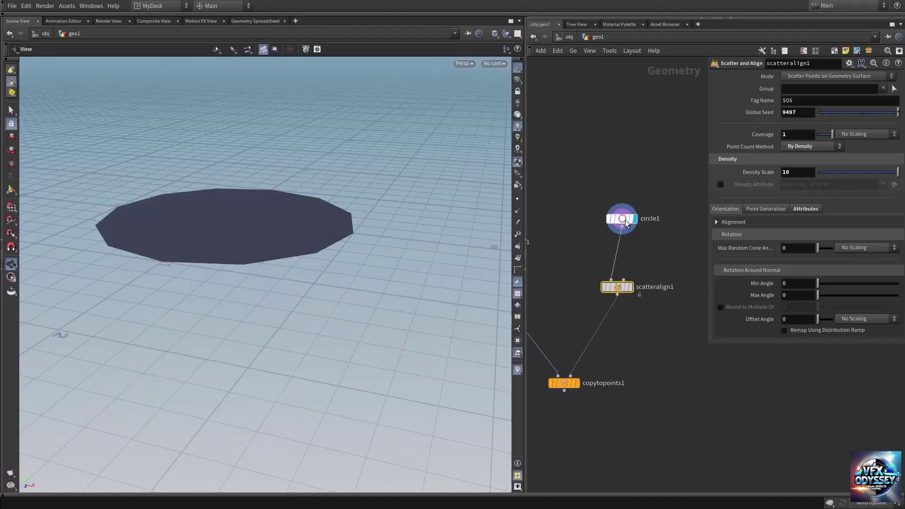
left_click_drag(203, 229, 214, 144)
left_click_drag(212, 247, 217, 343)
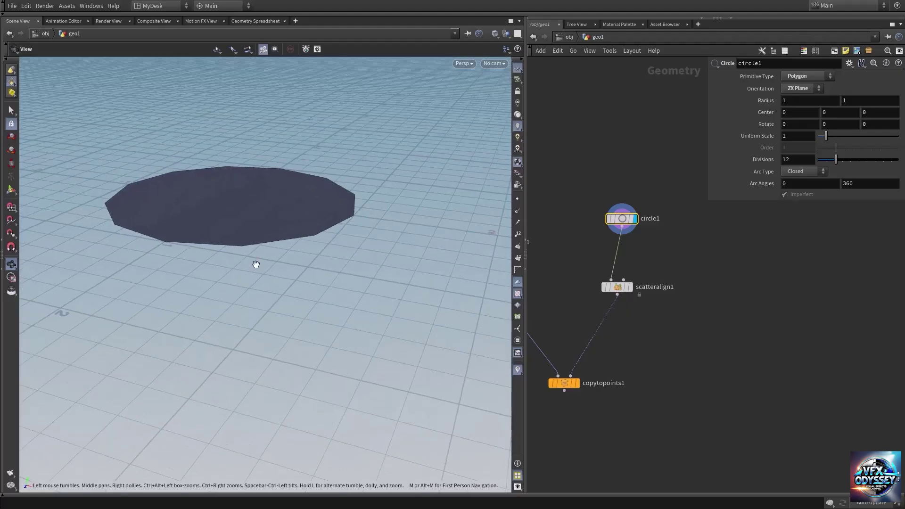
left_click_drag(256, 265, 258, 231)
Insert a Reverse node between the circle and Scatter and Align to flip the circle's normal, and display it
key("Tab")
type("reve")
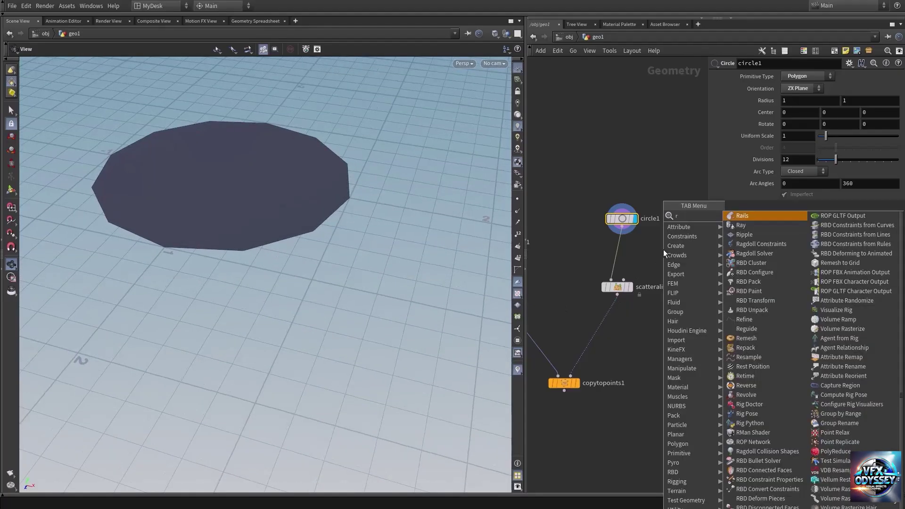
left_click(749, 216)
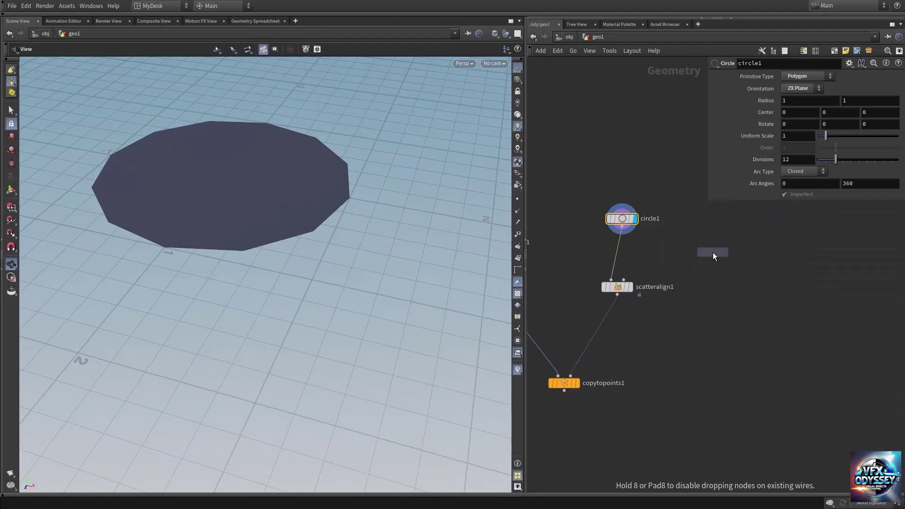
left_click(712, 253)
left_click_drag(726, 243, 635, 241)
left_click(635, 249)
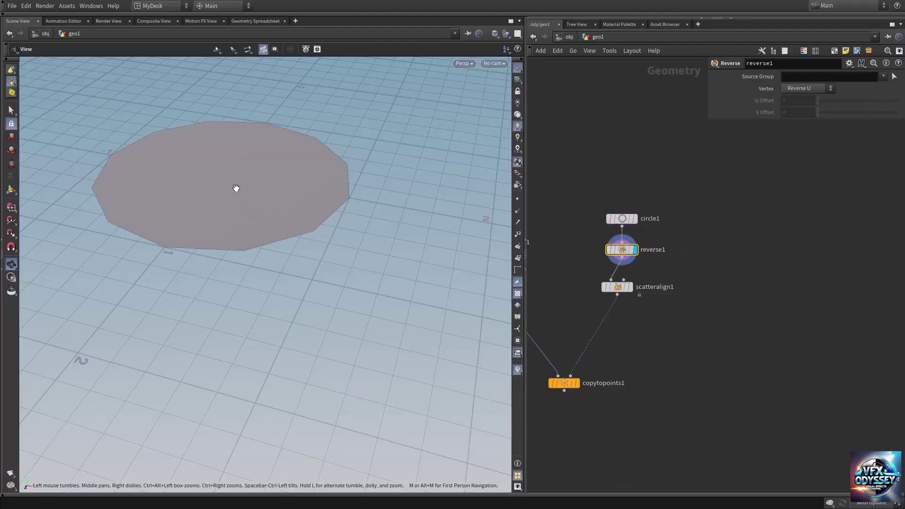
middle_click_drag(237, 188, 248, 283)
middle_click_drag(737, 369, 751, 348)
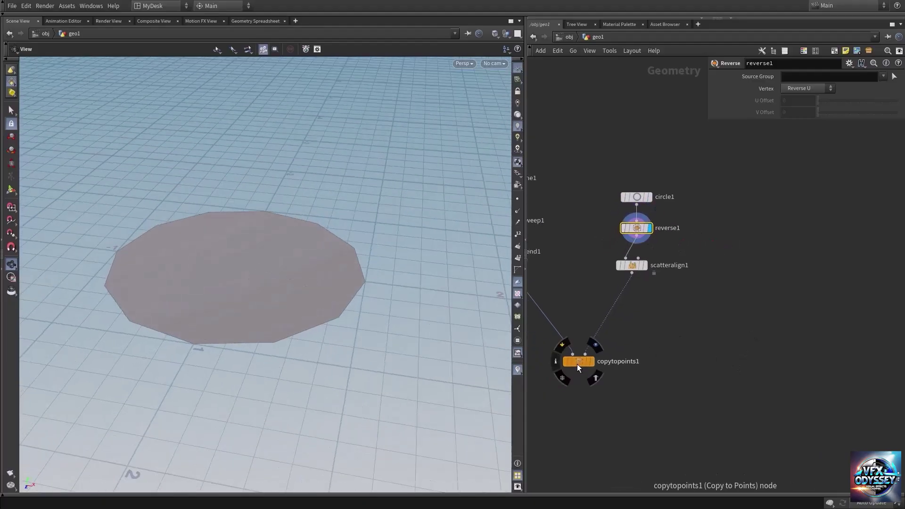
Display the Copy to Points result and inspect the direction in which the blades grow from the flipped circle
left_click(602, 347)
right_click_drag(367, 247, 210, 217)
left_click_drag(236, 204, 420, 264)
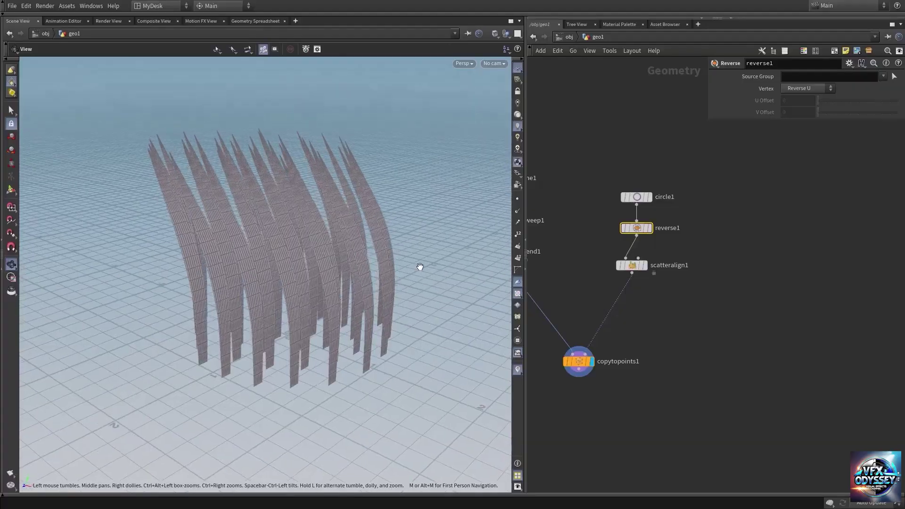
On Scatter and Align, set the Max Angle around the normal to 360 and the Max Random Cone Angle to 14.6
left_click_drag(601, 261, 720, 289)
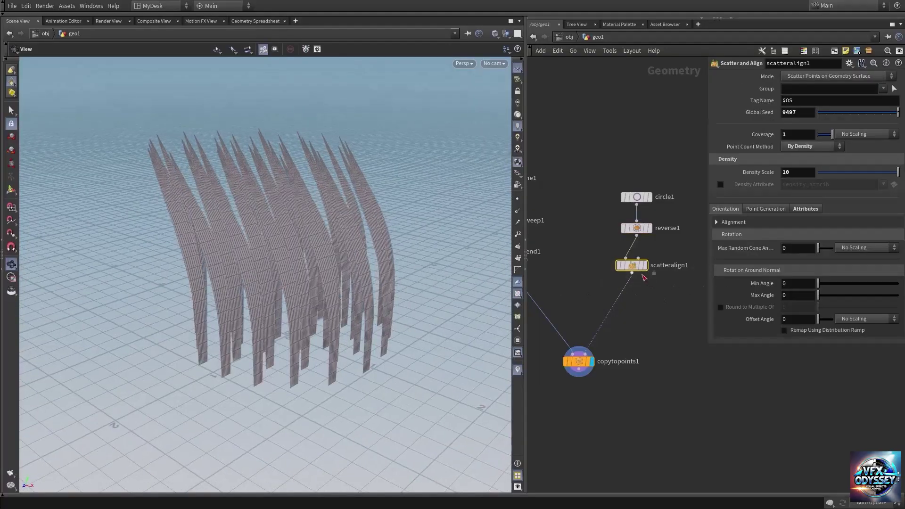
middle_click_drag(655, 325, 628, 326)
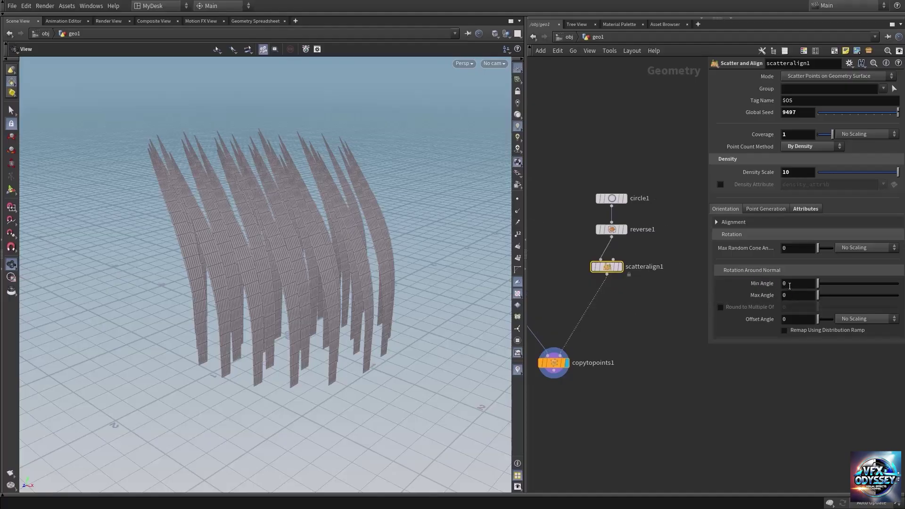
left_click_drag(821, 294, 898, 297)
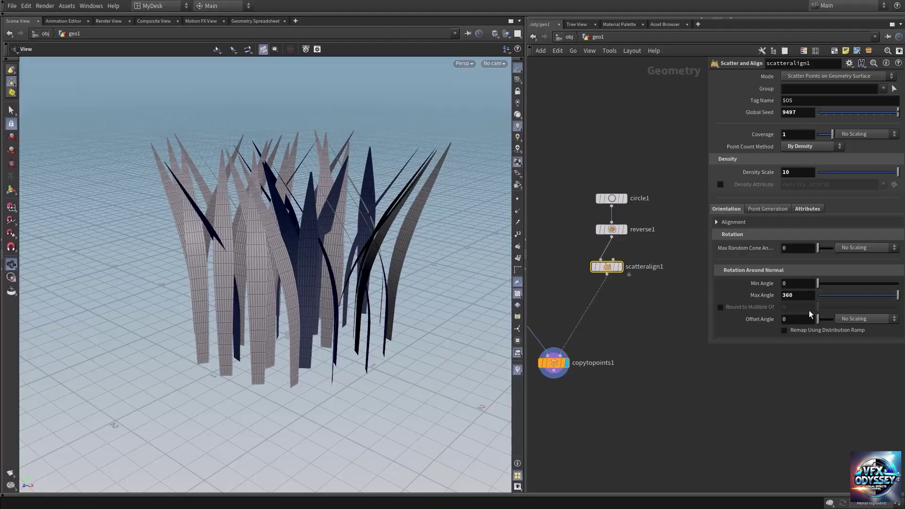
left_click_drag(360, 227, 339, 247, "alt")
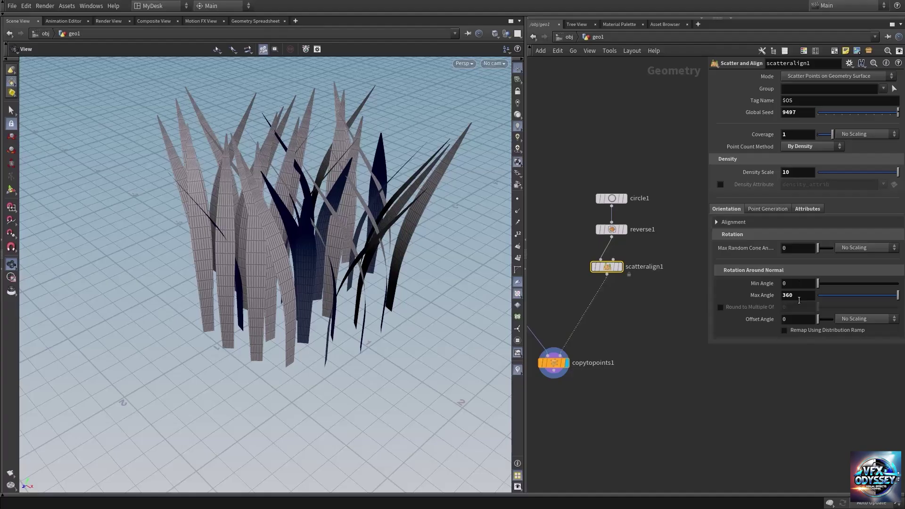
left_click_drag(312, 183, 323, 169, "alt")
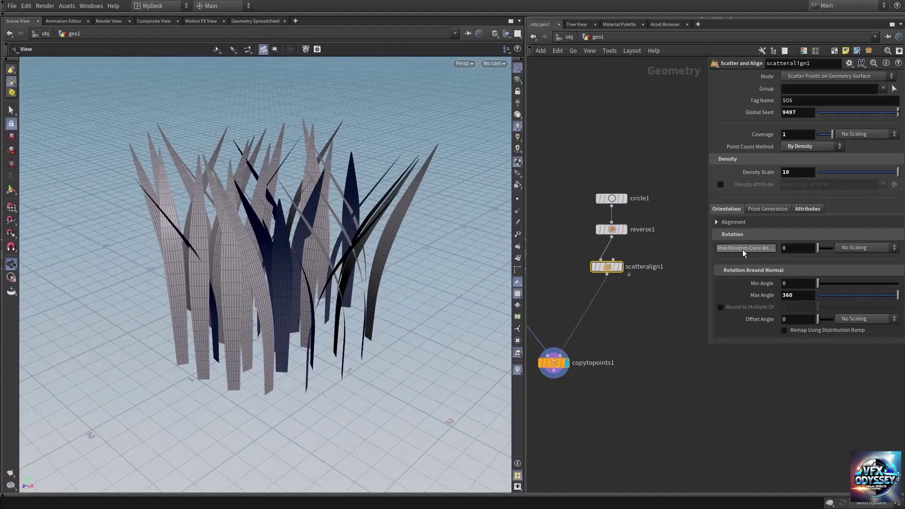
middle_click_drag(789, 249, 245, 259)
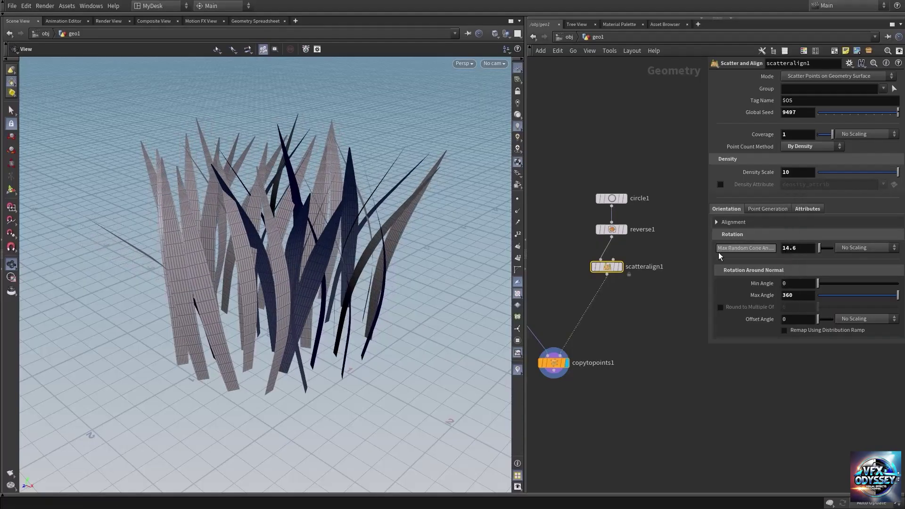
mouse_move(246, 259)
left_mouse_down()
mouse_move(250, 228)
mouse_move(215, 250)
mouse_move(260, 238)
mouse_move(228, 262)
mouse_move(256, 247)
left_mouse_up()
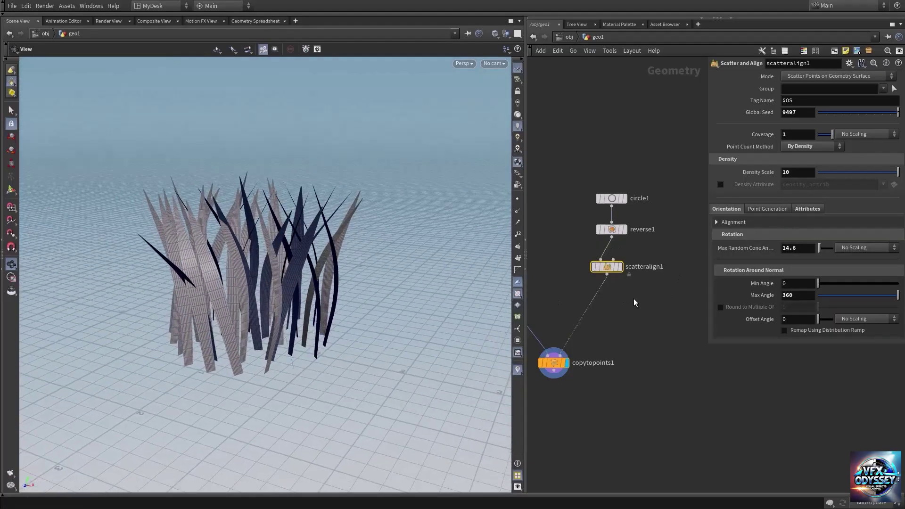
Raise the Scatter and Align density scale to 26 and turn off the blue back-face tint in the viewport
middle_click_drag(797, 174, 877, 149)
mouse_move(290, 257)
left_mouse_down()
mouse_move(273, 255)
mouse_move(306, 245)
mouse_move(295, 243)
left_mouse_up()
right_click_drag(260, 268, 322, 268)
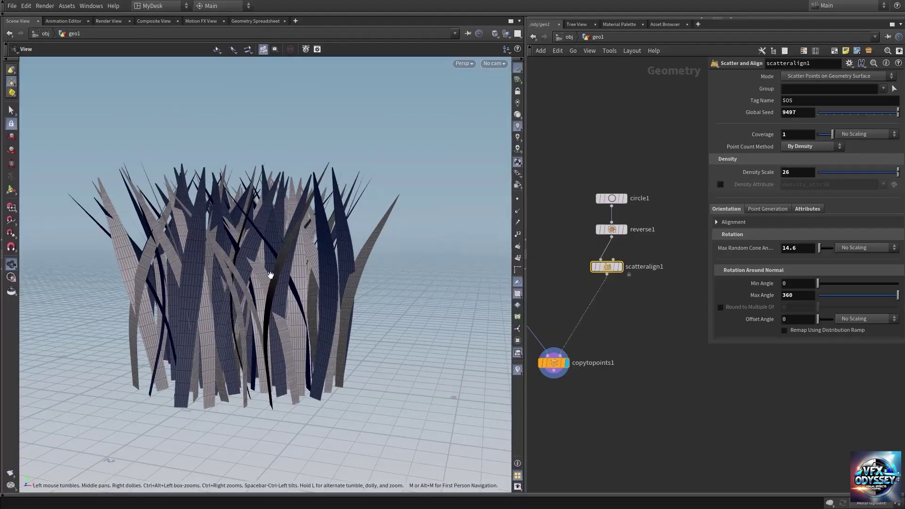
left_click(516, 284)
left_click_drag(305, 276, 273, 270)
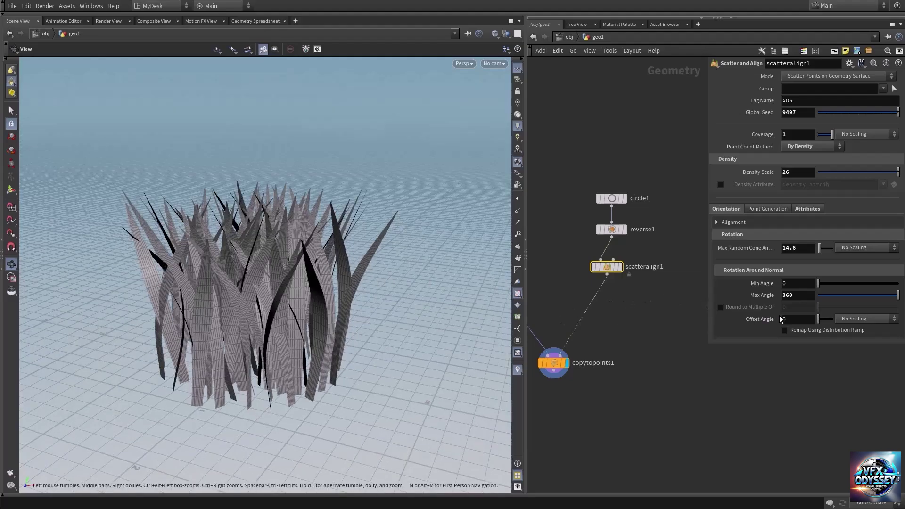
Insert an Attribute Randomize node between Scatter and Align and Copy to Points
key("Tab")
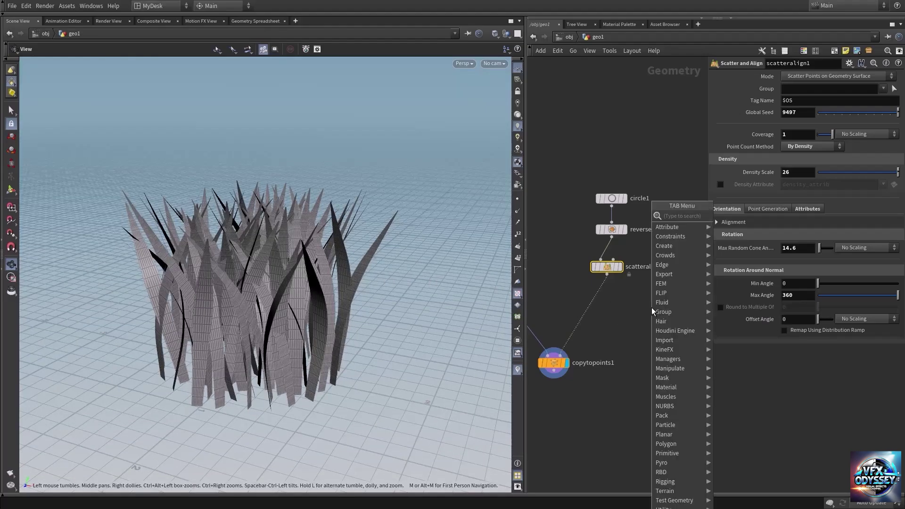
type("attra")
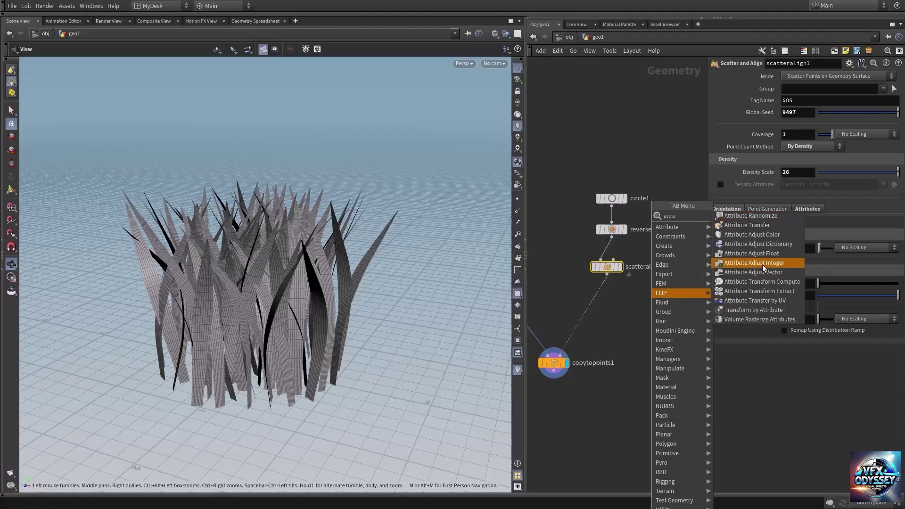
left_click(765, 216)
left_click(605, 312)
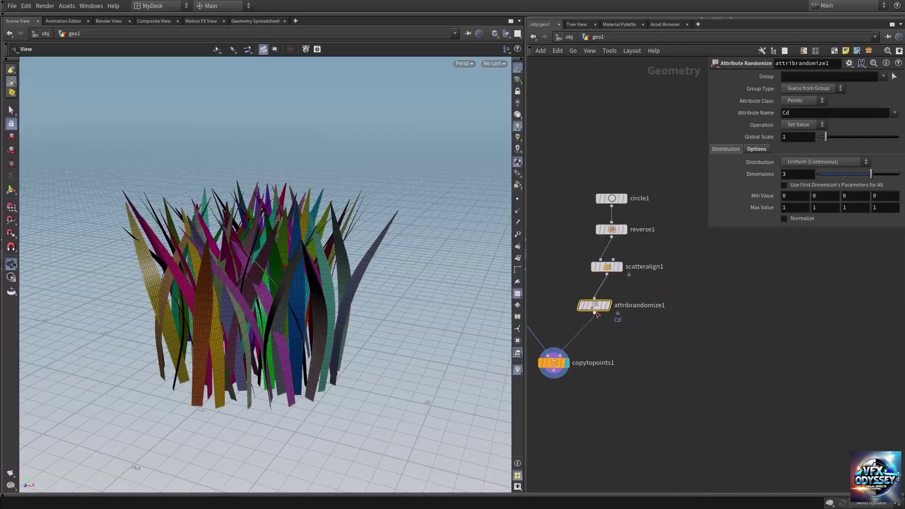
middle_click_drag(638, 345, 627, 316)
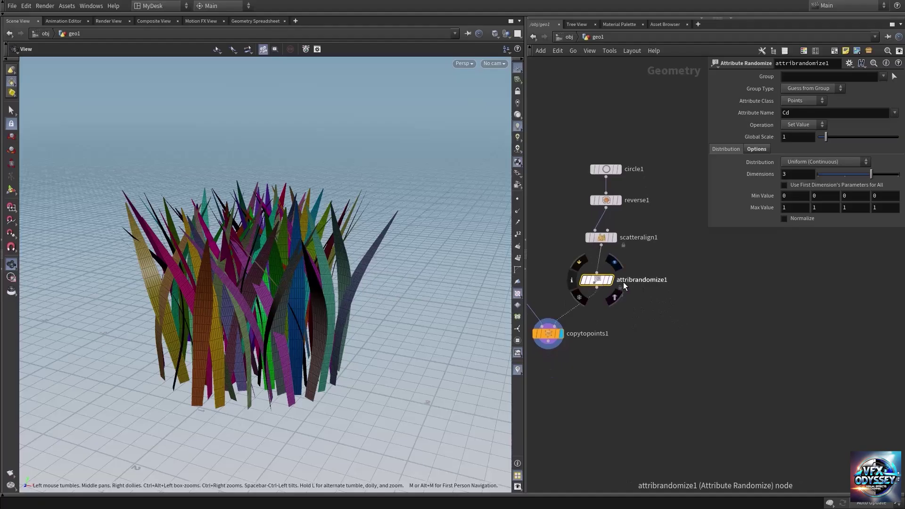
Make the Attribute Randomize node randomize pscale with 1 dimension
left_click(839, 114)
type("pscale")
key("Return")
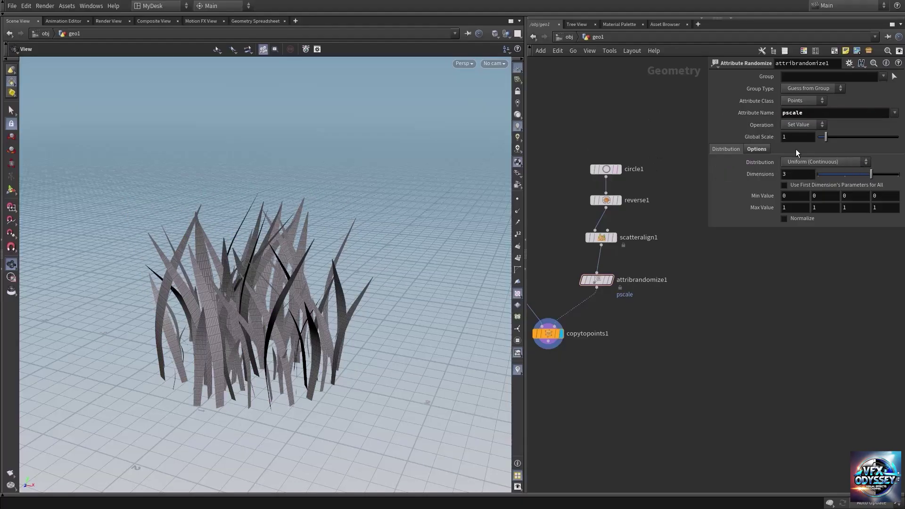
left_click_drag(851, 175, 830, 180)
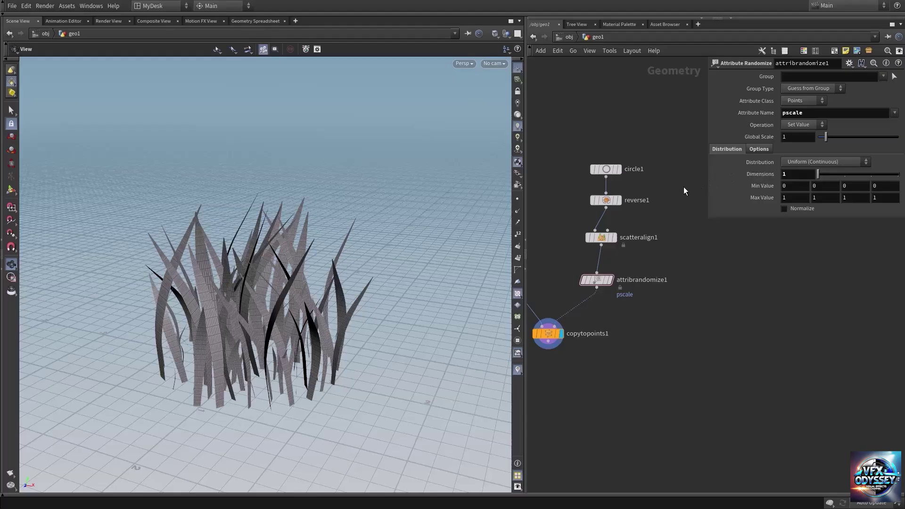
Change the pscale randomization's distribution to Exponential and inspect the blade size variation
left_click(825, 161)
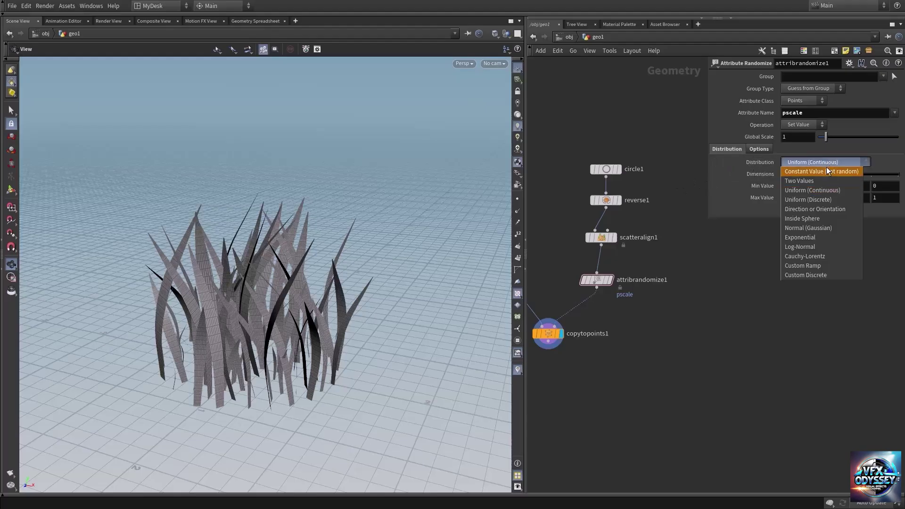
left_click(818, 237)
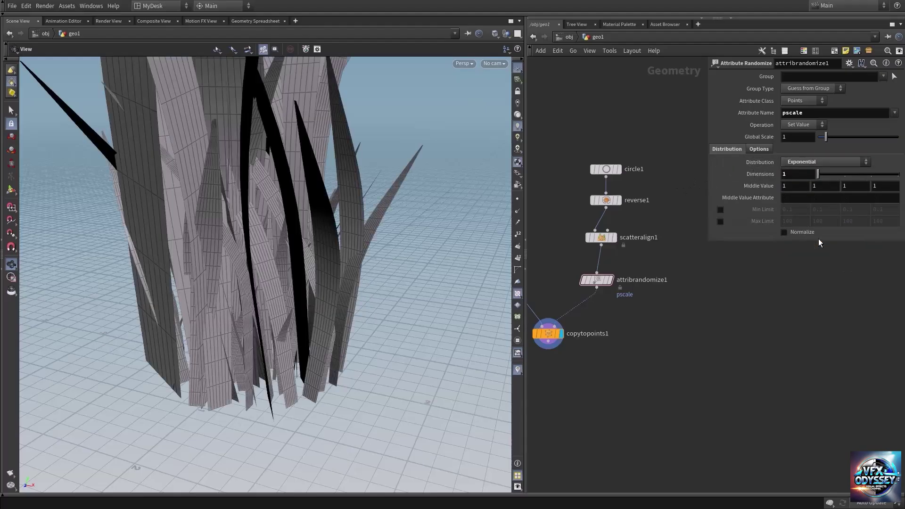
right_click_drag(353, 235, 224, 230)
left_click_drag(225, 230, 216, 282)
scroll(258, 275, "down", 3)
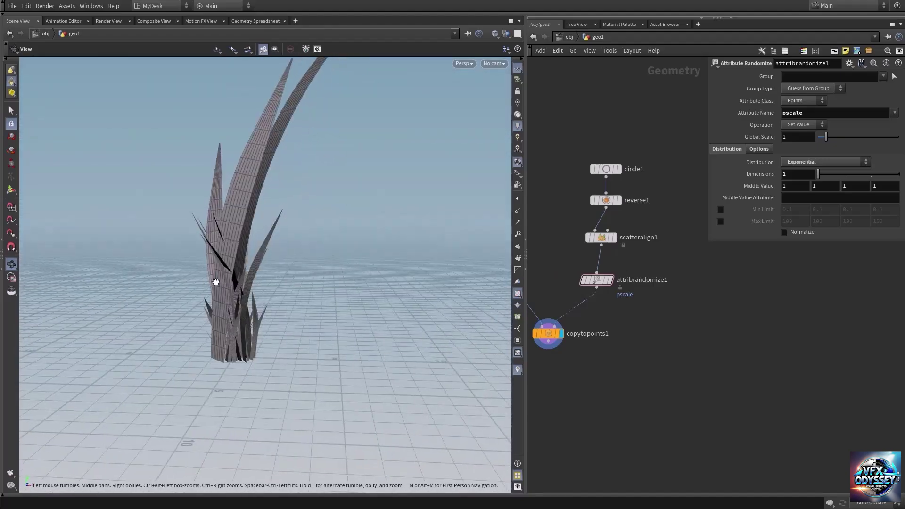
right_click_drag(216, 282, 275, 333)
left_click_drag(275, 333, 273, 282)
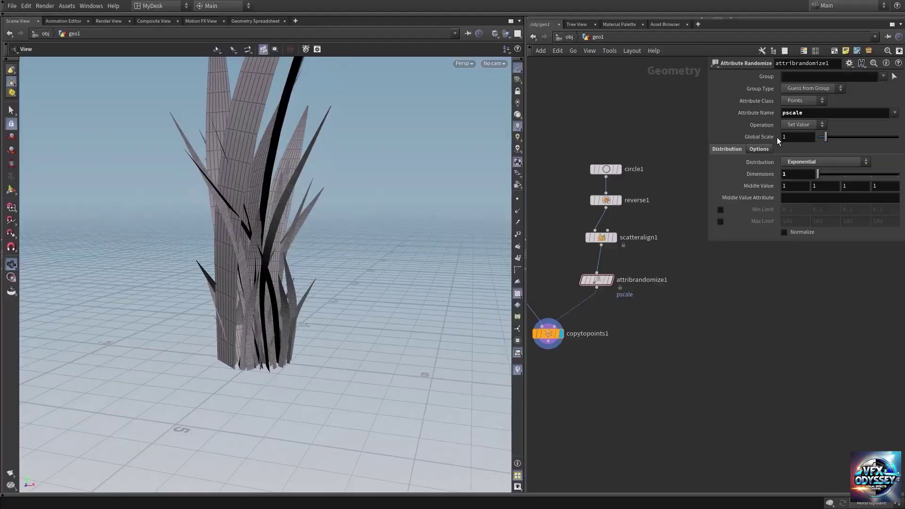
Reduce the pscale randomization's global scale to 0.09 and select the Scatter and Align node
middle_click_drag(796, 136, 733, 155)
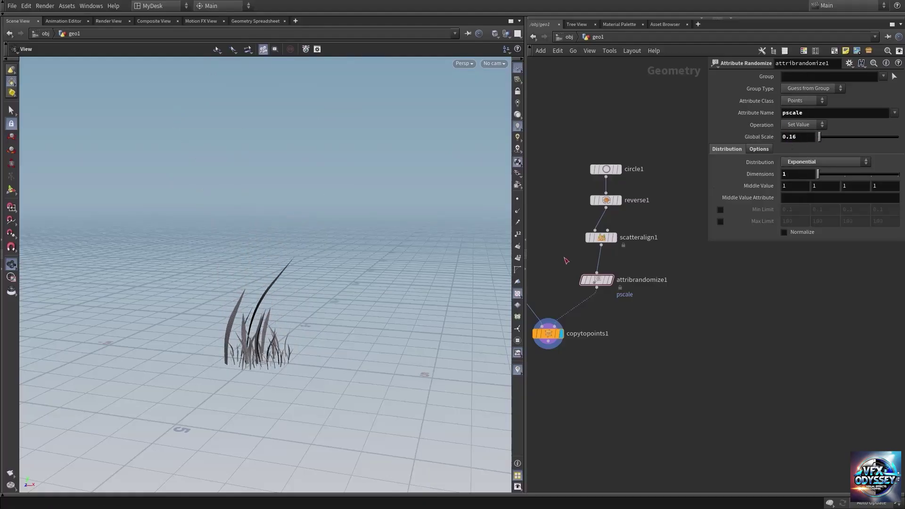
right_click_drag(269, 344, 484, 333)
middle_click_drag(281, 348, 299, 300)
left_click_drag(299, 299, 221, 302)
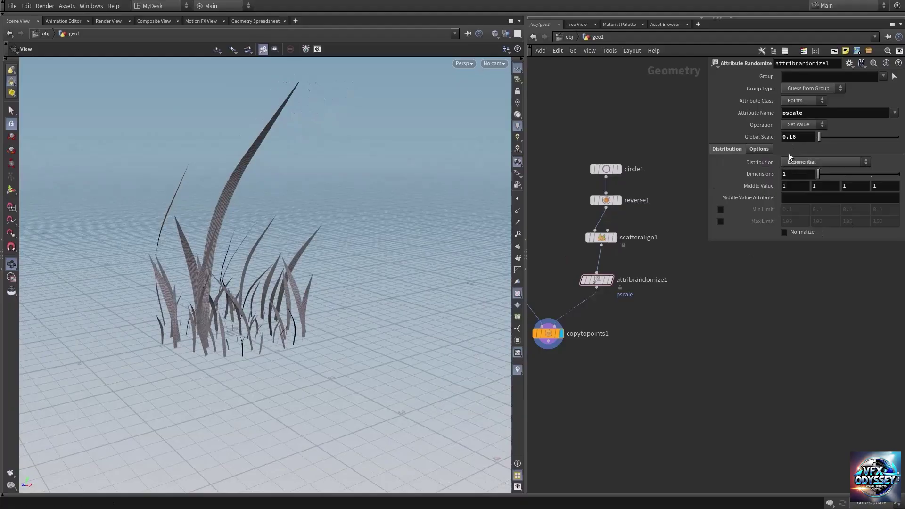
middle_click_drag(807, 139, 778, 154)
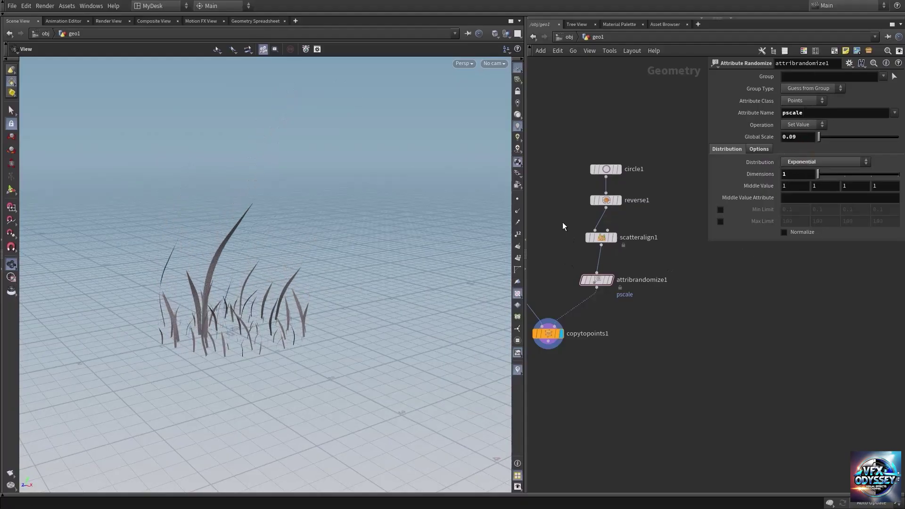
left_click(601, 237)
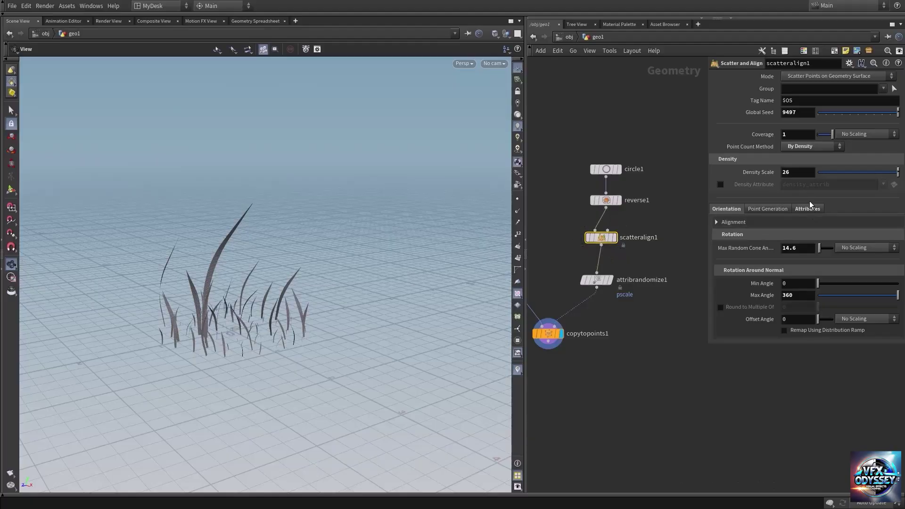
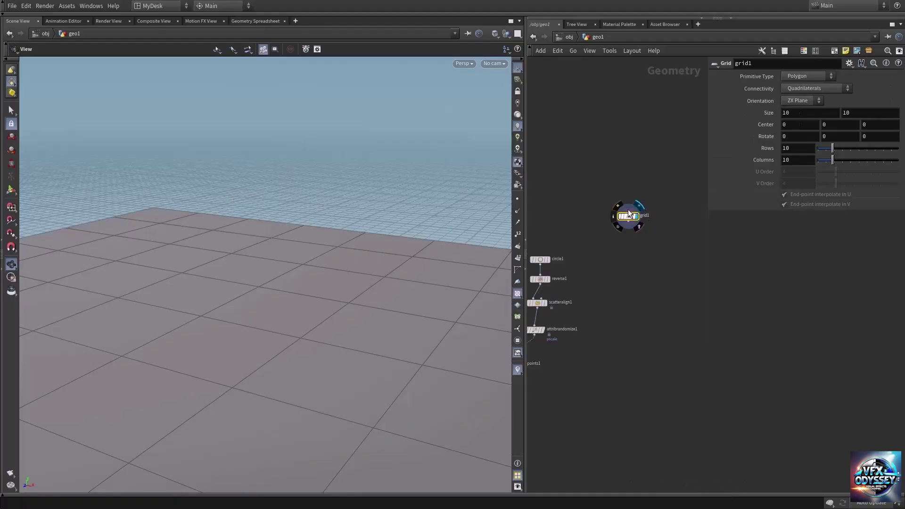
Narrow the grid from both long sides with its viewport handles to about 10 by 4.08, centred at about 0.39 in Z
right_click_drag(303, 295, 273, 298)
left_click_drag(274, 298, 349, 315)
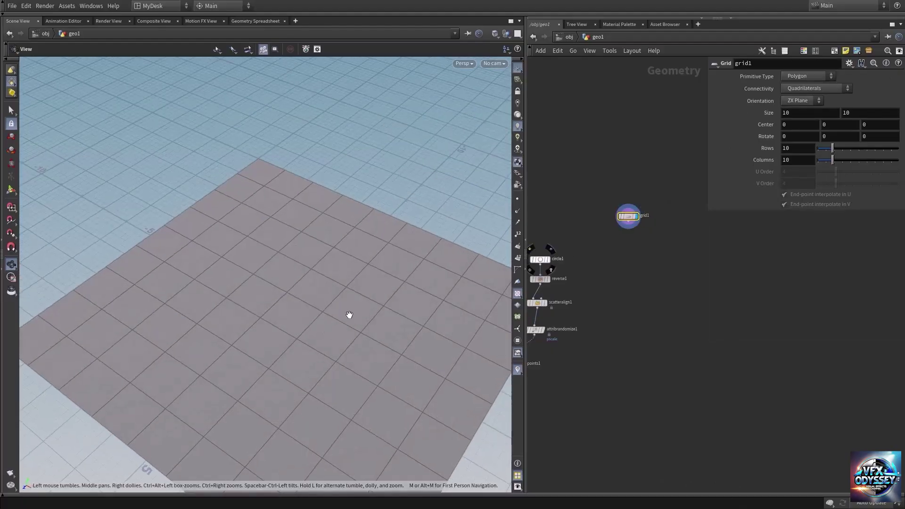
right_click_drag(350, 315, 285, 320)
left_click_drag(285, 319, 287, 292)
key("Return")
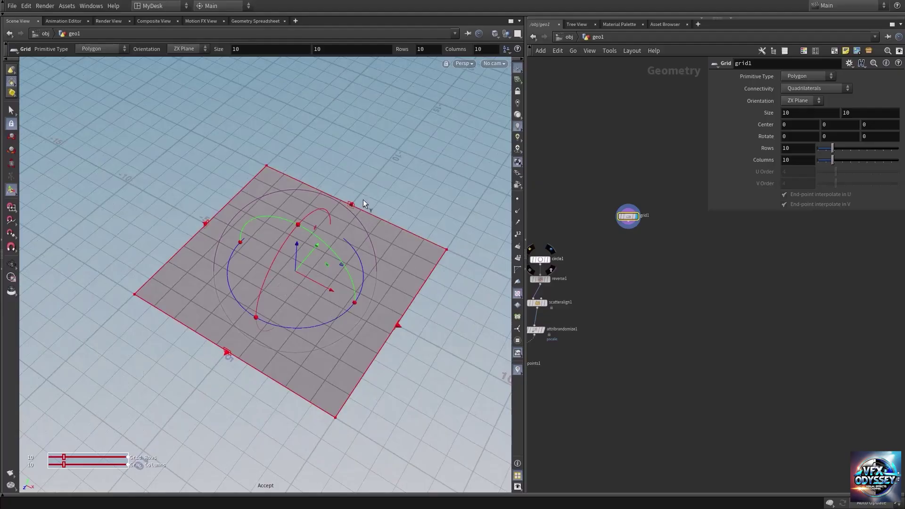
left_click_drag(354, 204, 322, 258)
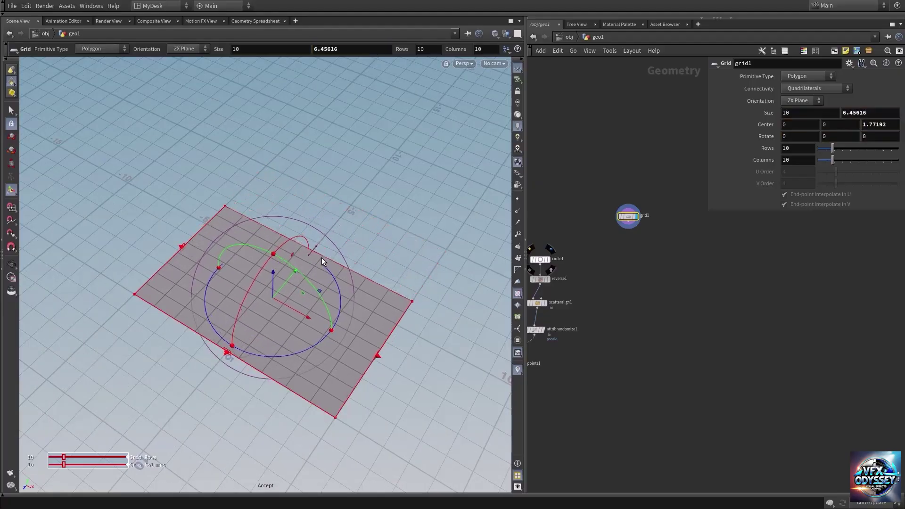
left_click_drag(228, 351, 264, 309)
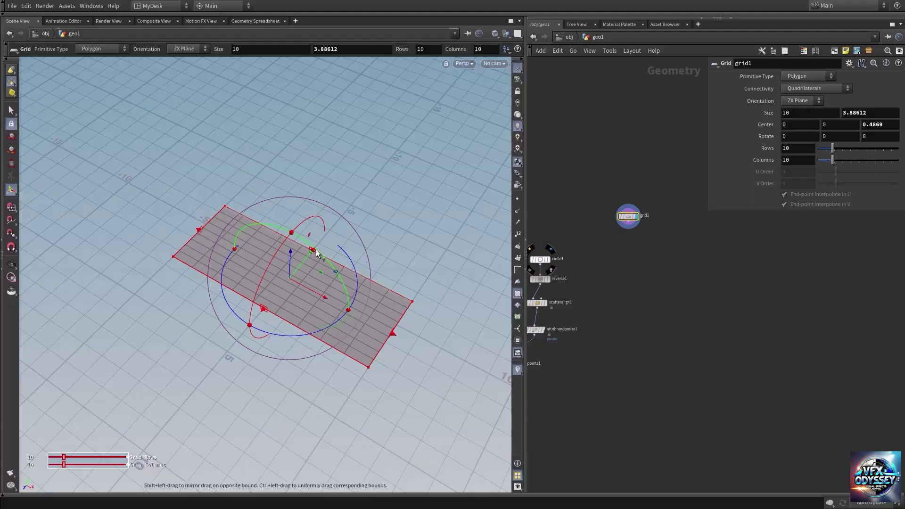
left_click_drag(317, 253, 320, 251)
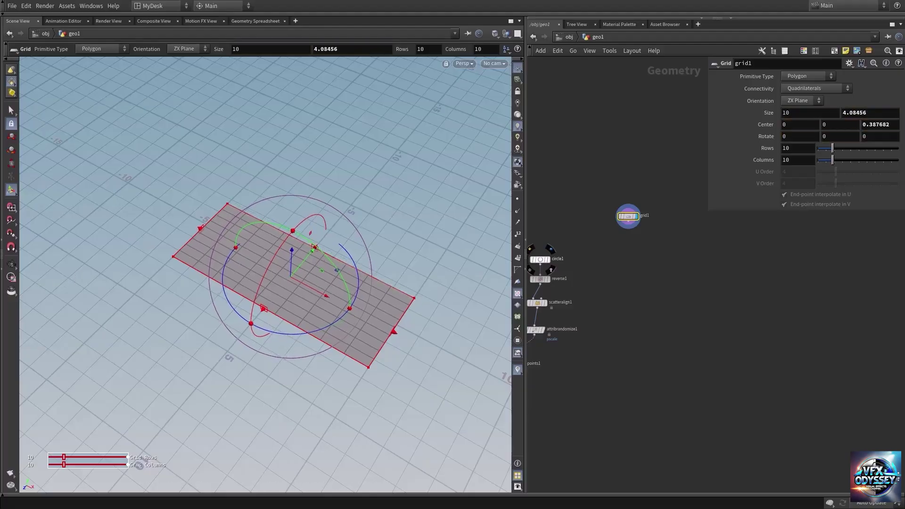
left_click(11, 265)
left_click_drag(386, 276, 280, 281)
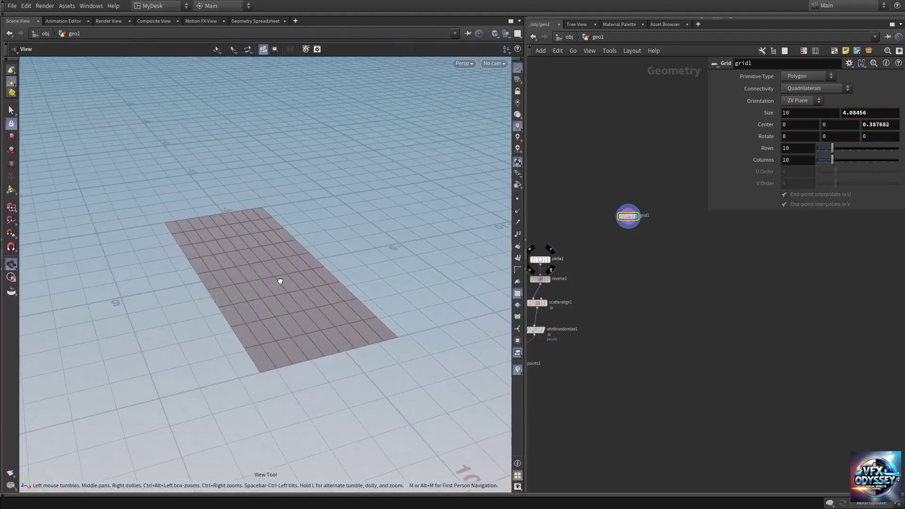
Wire the grid into the first input of Scatter and Align in place of the circle, and delete the circle and Reverse nodes
scroll(626, 271, "up", 5)
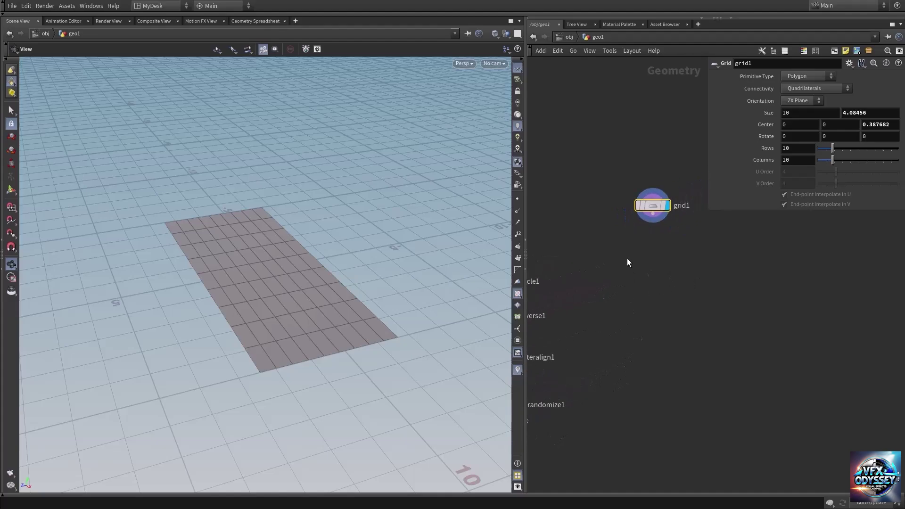
left_click_drag(651, 210, 627, 298)
middle_click_drag(605, 360, 744, 321)
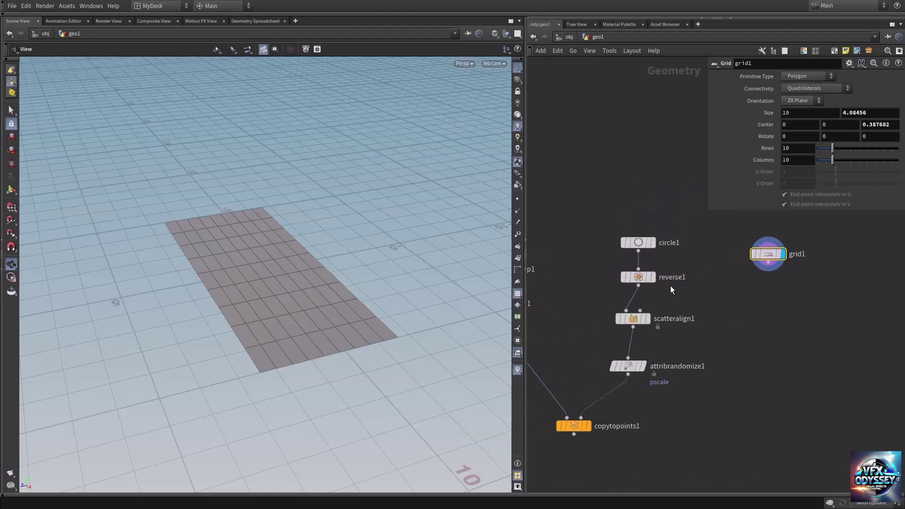
left_click(626, 311)
left_click(768, 262)
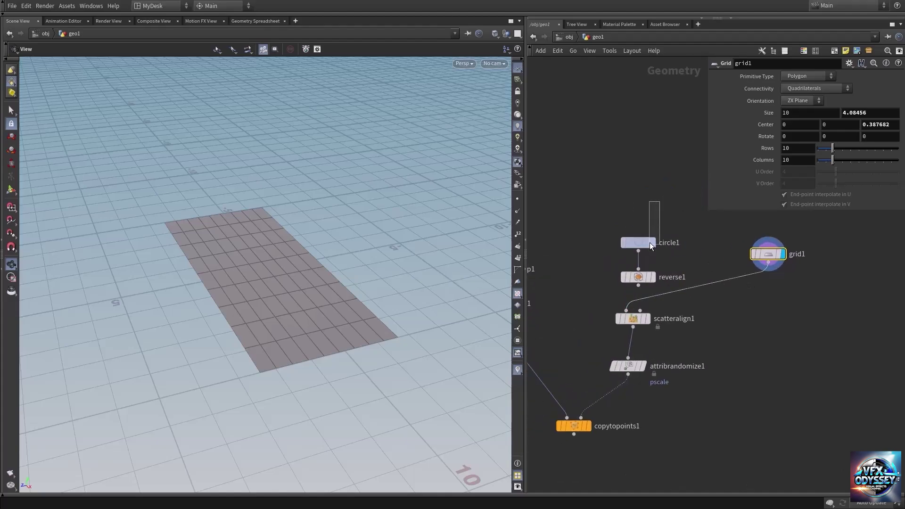
left_click_drag(650, 245, 620, 293)
key("Delete")
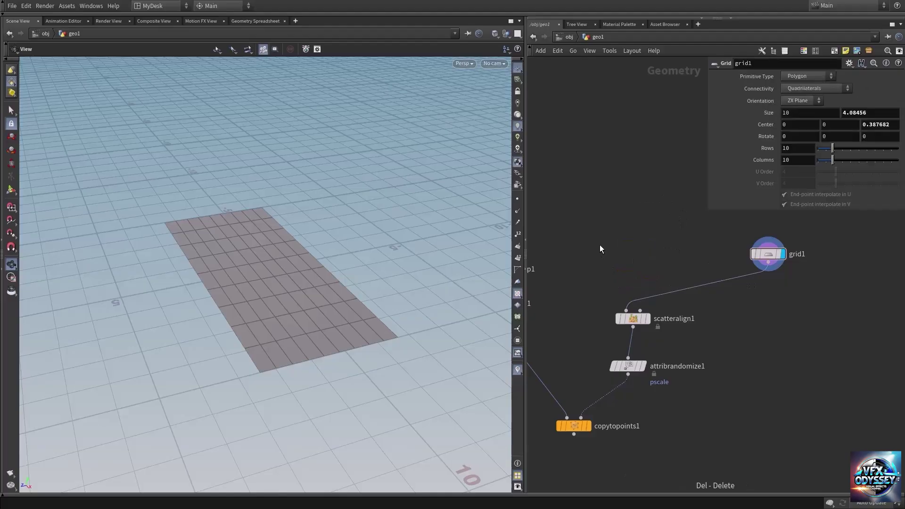
Move the grid node directly above Scatter and Align and display the Copy to Points result for the grid
left_click_drag(767, 254, 632, 261)
middle_click_drag(752, 415, 779, 354)
left_click(621, 343)
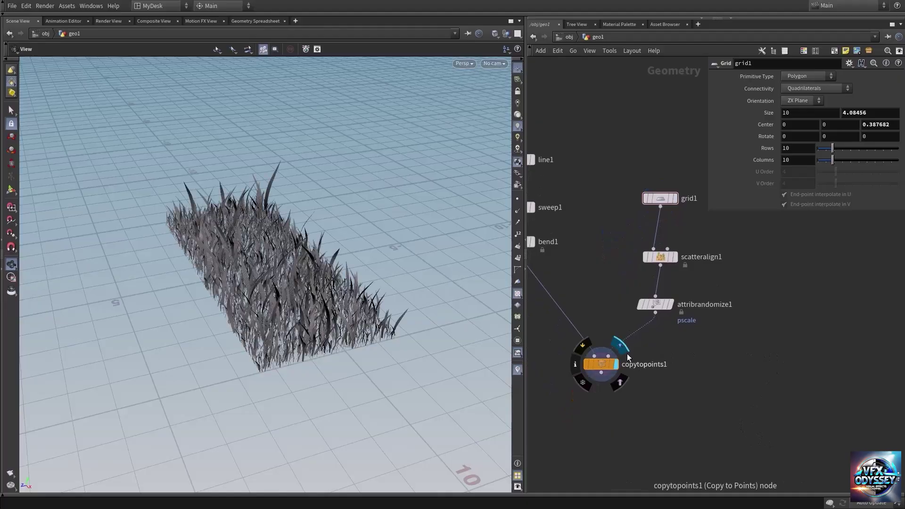
scroll(349, 271, "up", 5)
left_click_drag(350, 271, 314, 348)
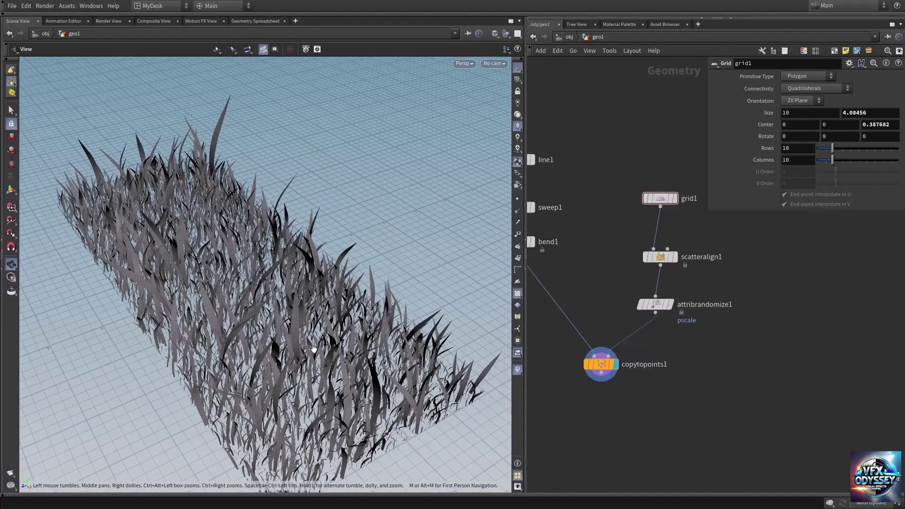
Display the bare grid and return to the Copy to Points result to compare the surface with the grass
left_click(675, 198)
left_click_drag(243, 290, 287, 288)
middle_click_drag(668, 385, 681, 350)
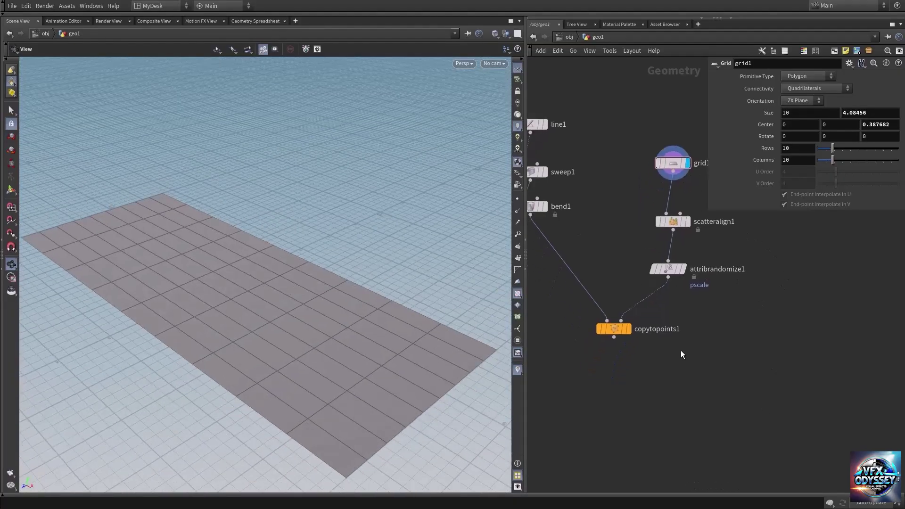
mouse_move(623, 330)
left_click(631, 313)
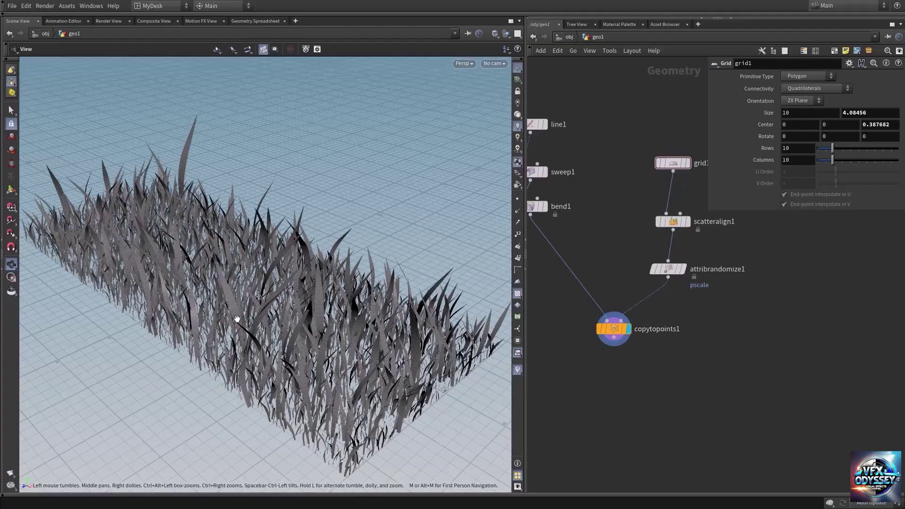
mouse_move(237, 318)
left_mouse_down()
mouse_move(212, 289)
mouse_move(237, 306)
left_mouse_up()
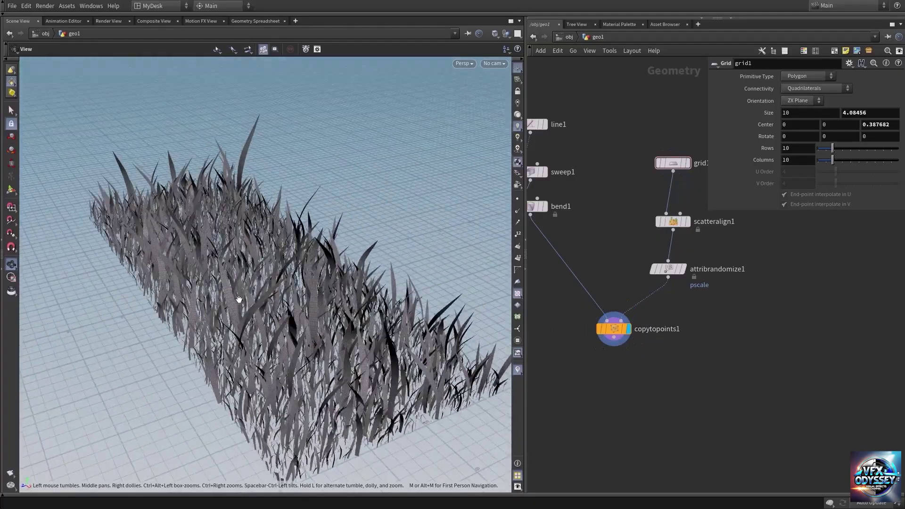
Set the Scatter and Align relax iterations to 0 while viewing its points, and display Copy to Points again
middle_click_drag(675, 234, 628, 263)
mouse_move(627, 256)
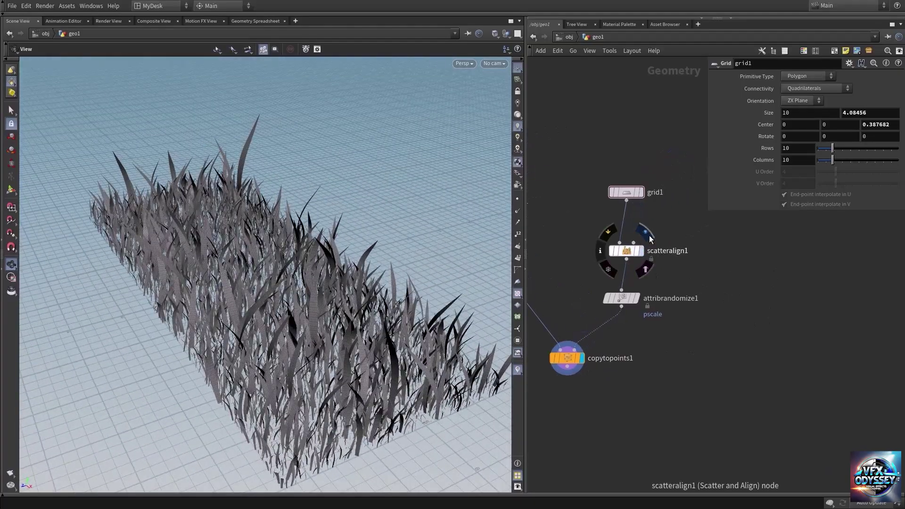
left_click(646, 234)
left_click(629, 253)
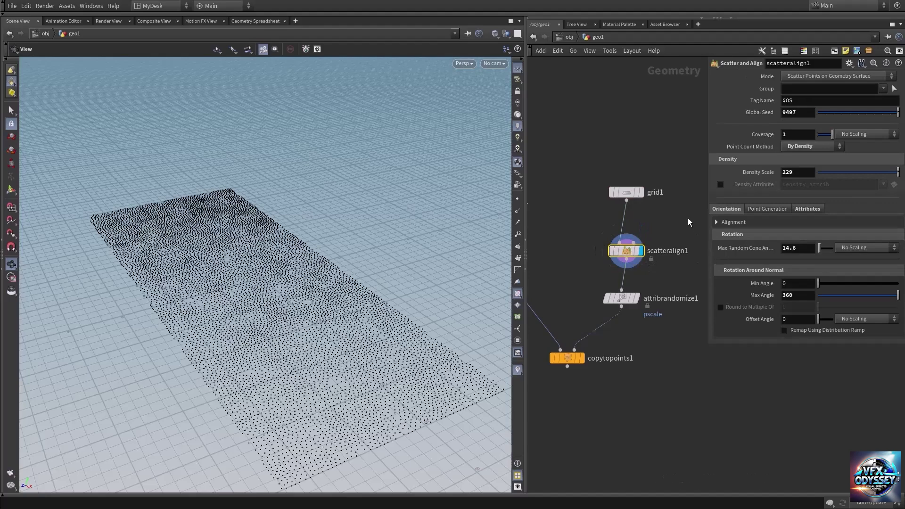
left_click(760, 209)
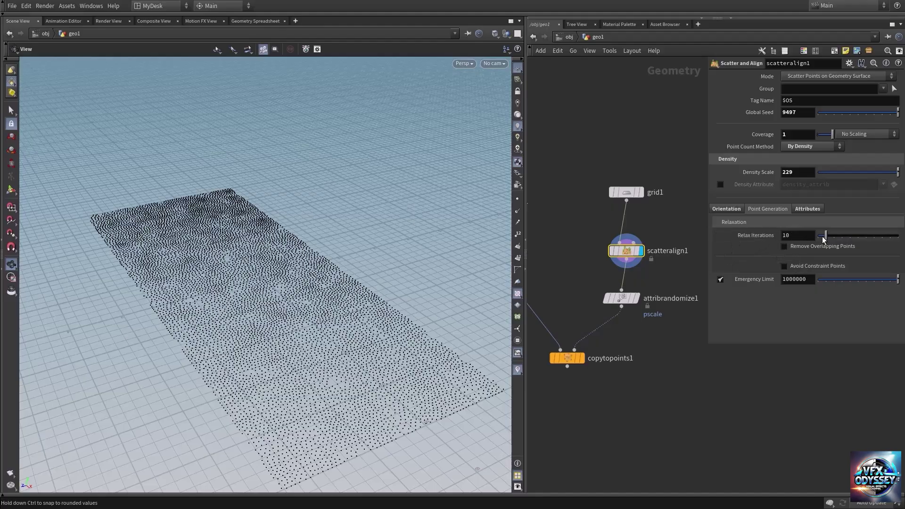
left_click_drag(826, 235, 817, 237)
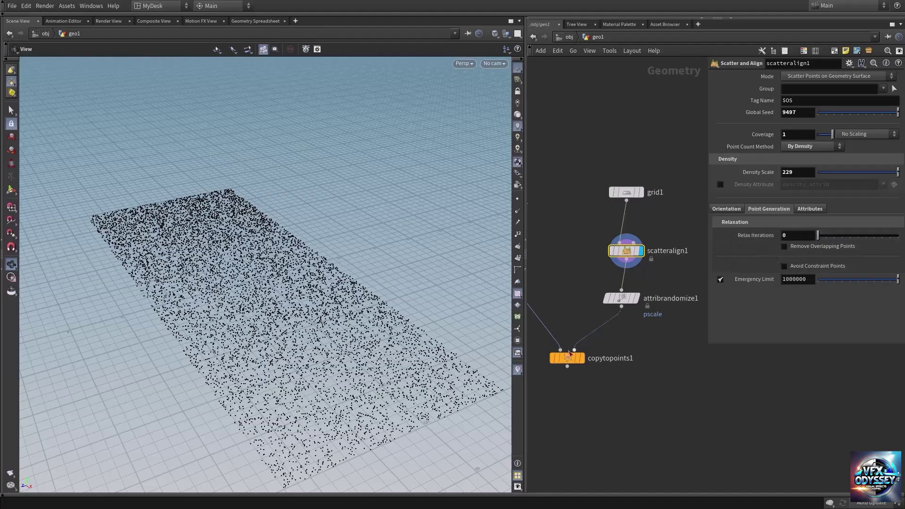
left_click(587, 341)
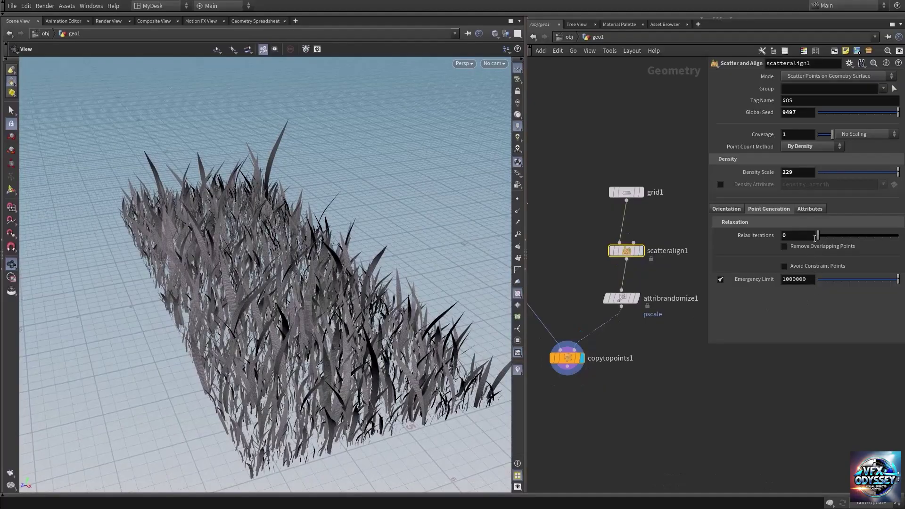
Try 42 relax iterations on the scattered grass, examine the blade spacing, and return the value to 0
left_click_drag(824, 239, 852, 235)
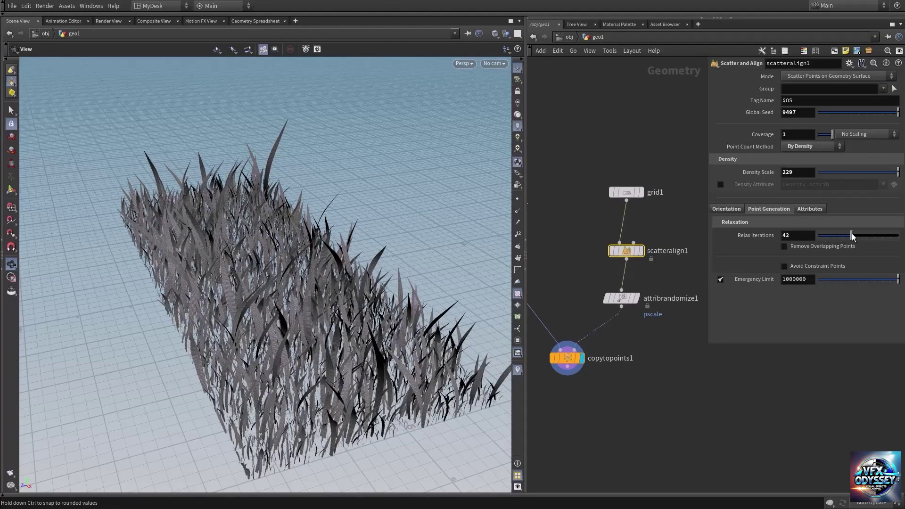
left_click_drag(267, 327, 300, 341)
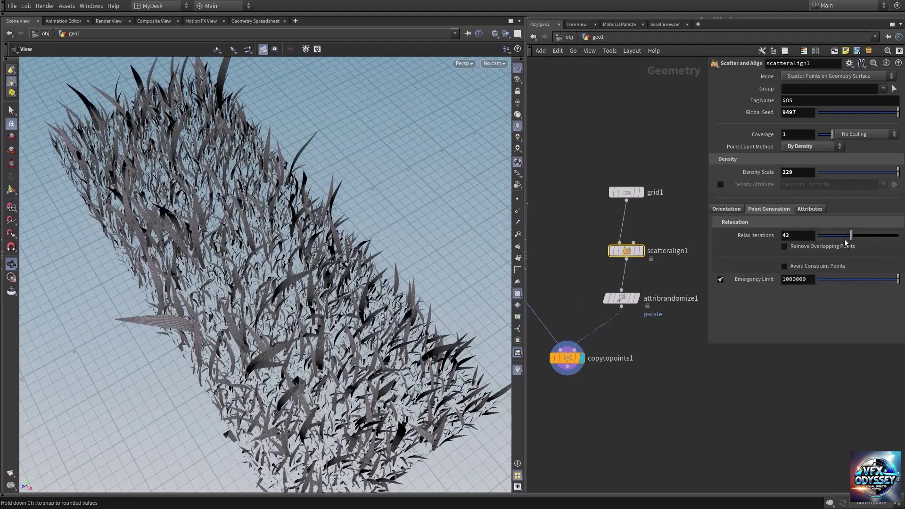
left_click_drag(850, 234, 762, 232)
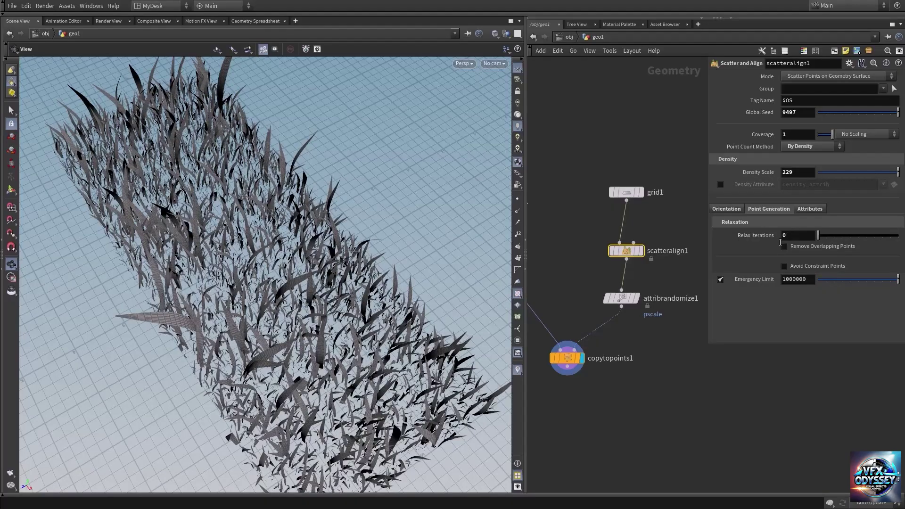
mouse_move(287, 344)
left_mouse_down()
mouse_move(245, 271)
mouse_move(282, 329)
left_mouse_up()
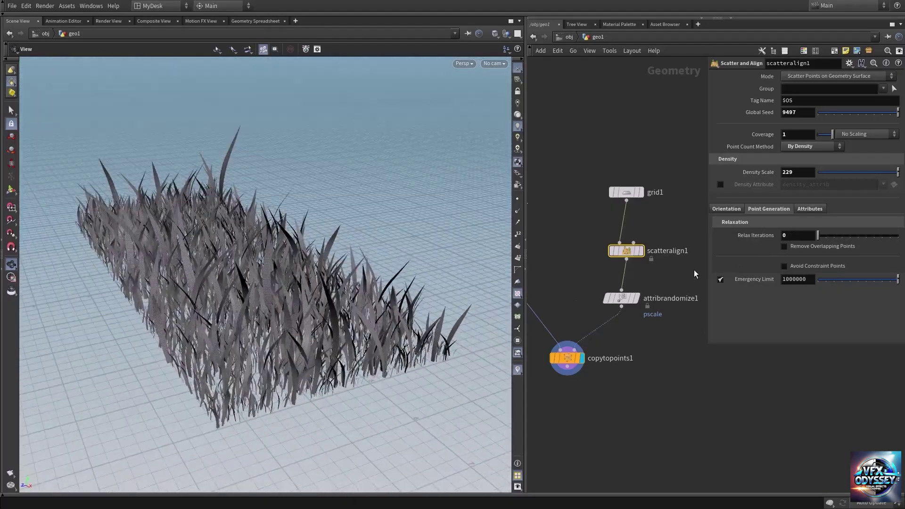
Enable the density attribute density_attrib on Scatter and Align and create its Attribute Paint setup on the grid
left_click(720, 185)
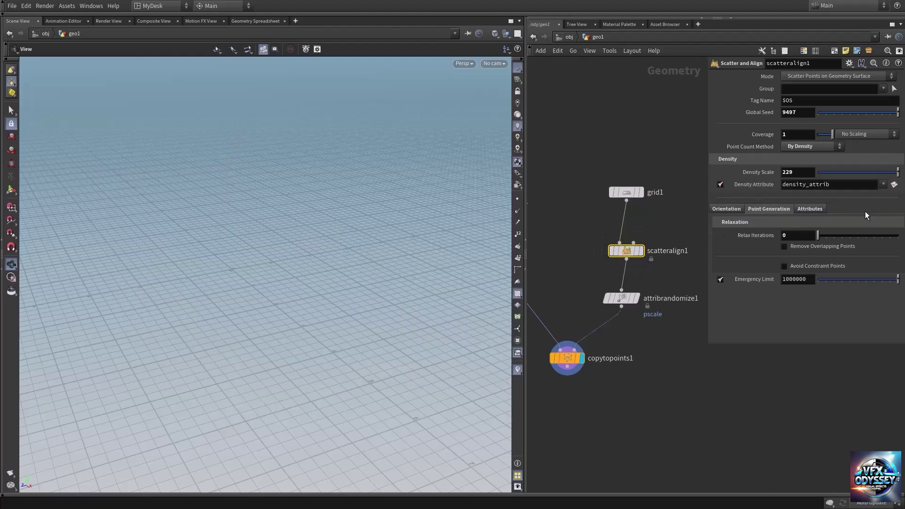
left_click(893, 186)
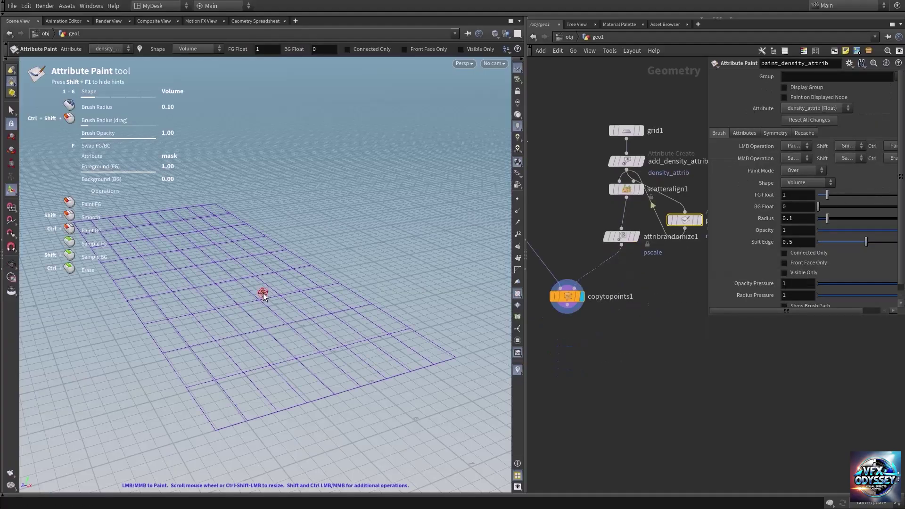
key("space")
mouse_move(208, 269)
left_mouse_down()
mouse_move(259, 303)
mouse_move(247, 327)
left_mouse_up()
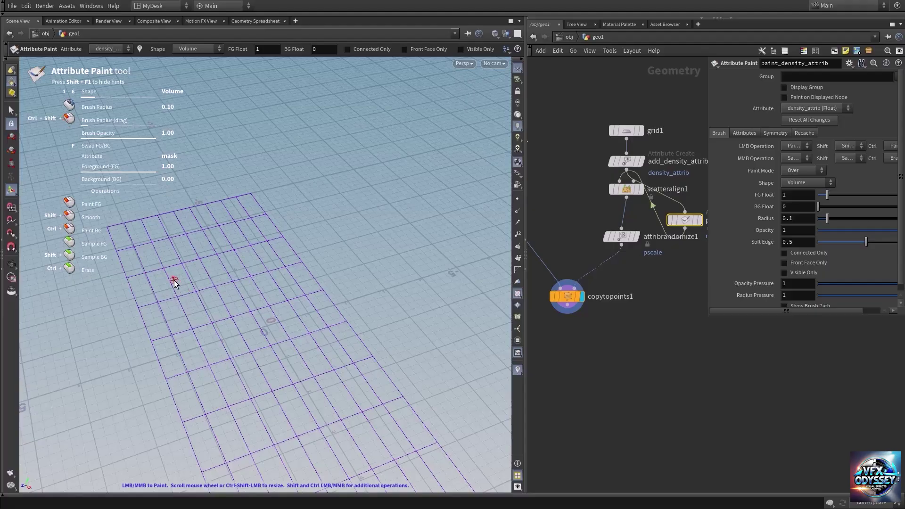
Enlarge the paint brush radius to about 1.04 and paint density along both long sides of the grid, leaving the middle bare
key("ctrl+s")
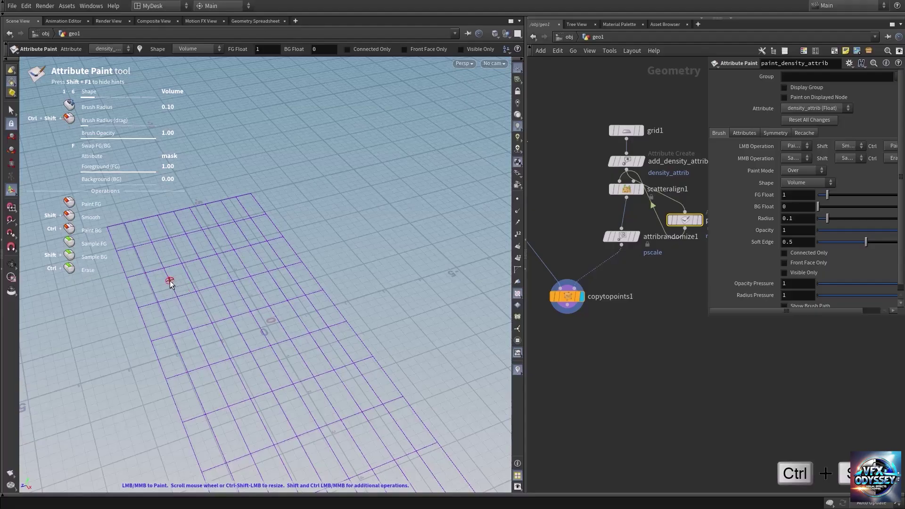
mouse_move(171, 283)
left_mouse_down("ctrl+shift")
mouse_move(313, 293)
mouse_move(264, 285)
mouse_move(281, 284)
left_mouse_up("ctrl+shift")
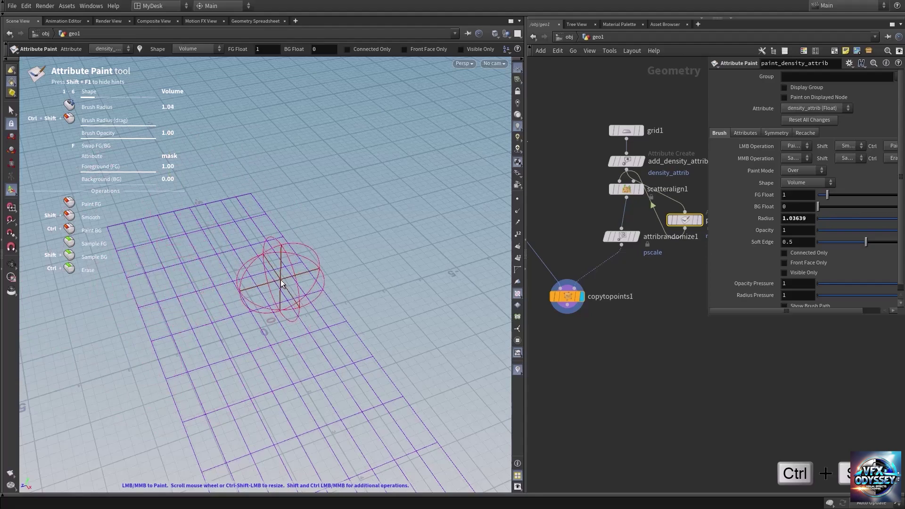
right_click_drag(250, 314, 253, 360, "alt")
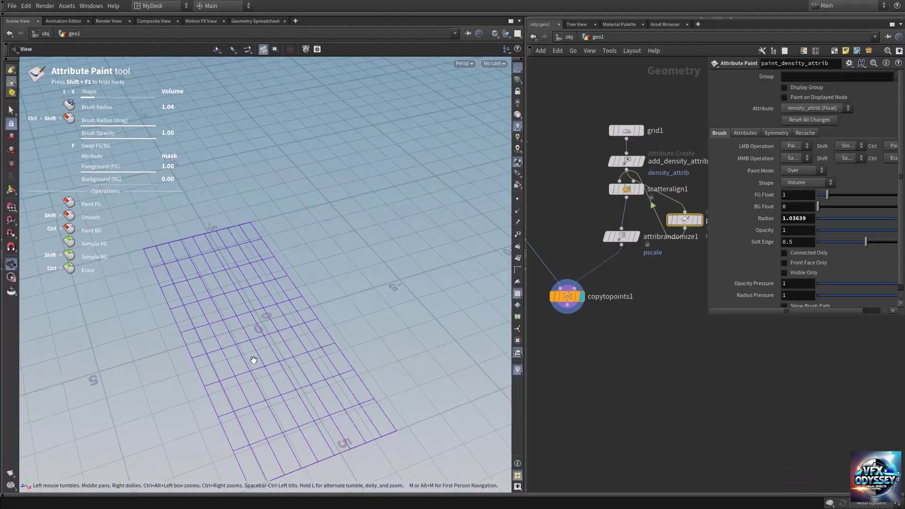
mouse_move(253, 360)
left_mouse_down()
mouse_move(236, 309)
mouse_move(156, 212)
mouse_move(181, 250)
mouse_move(244, 445)
left_mouse_up()
left_click_drag(299, 306, 270, 325, "alt")
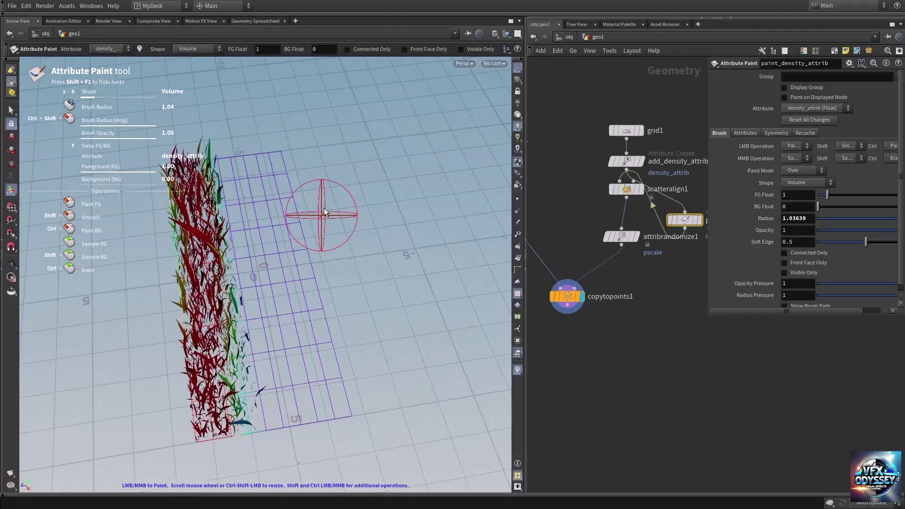
left_click_drag(277, 149, 352, 436)
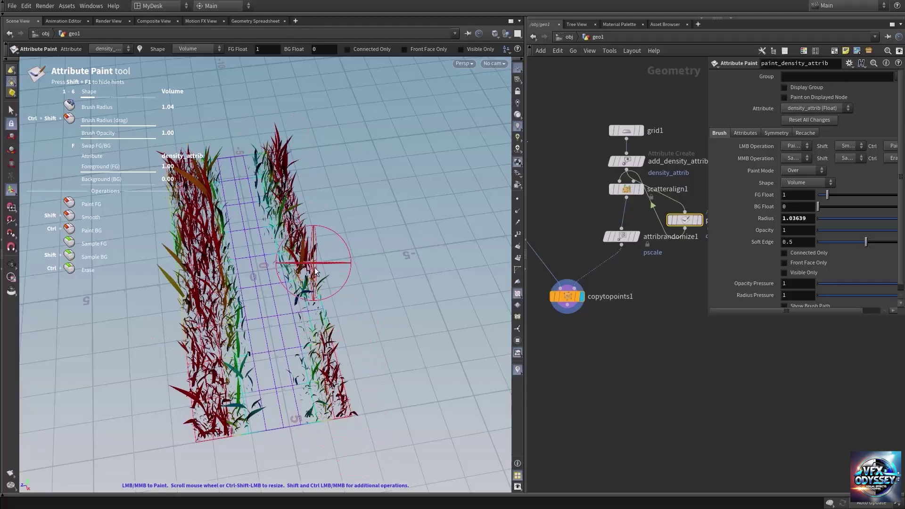
mouse_move(313, 296)
left_mouse_down()
mouse_move(328, 348)
mouse_move(323, 333)
left_mouse_up()
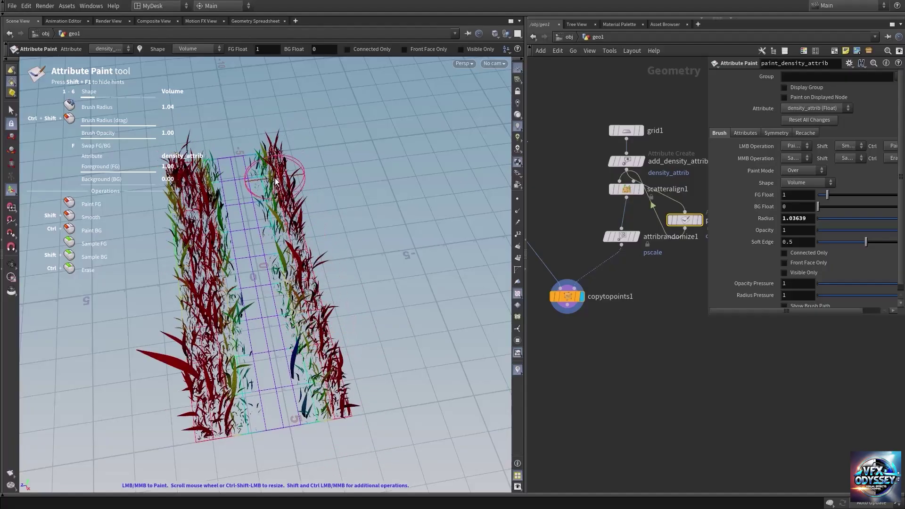
left_click_drag(272, 162, 311, 319)
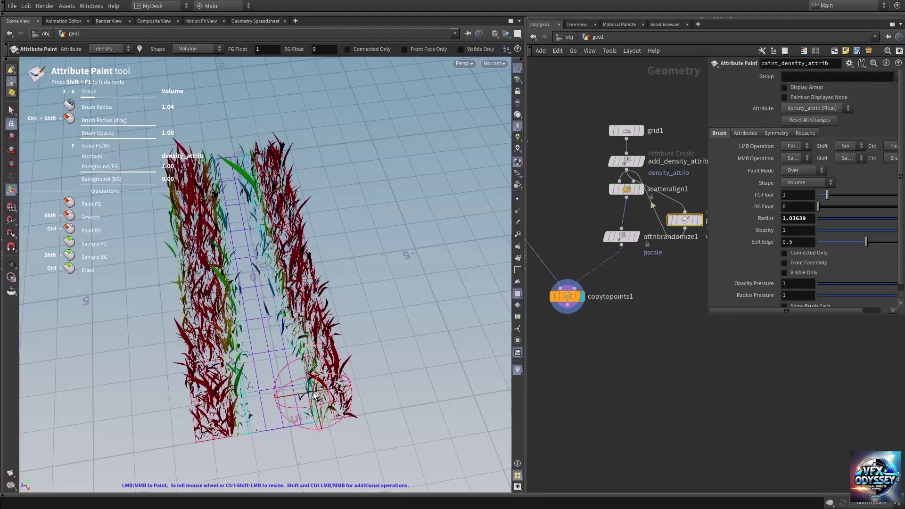
Leave the paint tool and examine the two painted grass strips from several angles
key("space")
left_click_drag(318, 392, 300, 347)
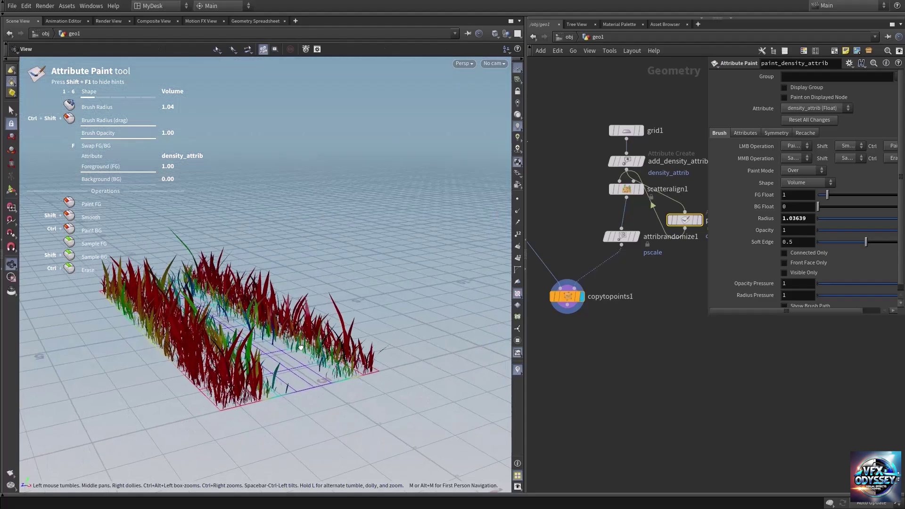
left_click(11, 264)
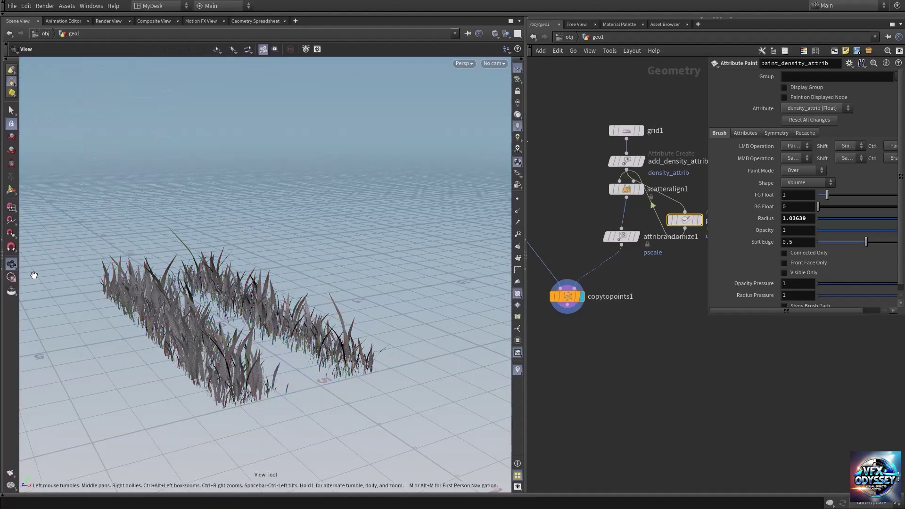
left_click_drag(230, 315, 183, 325)
mouse_move(183, 325)
right_mouse_down()
mouse_move(329, 328)
mouse_move(280, 290)
right_mouse_up()
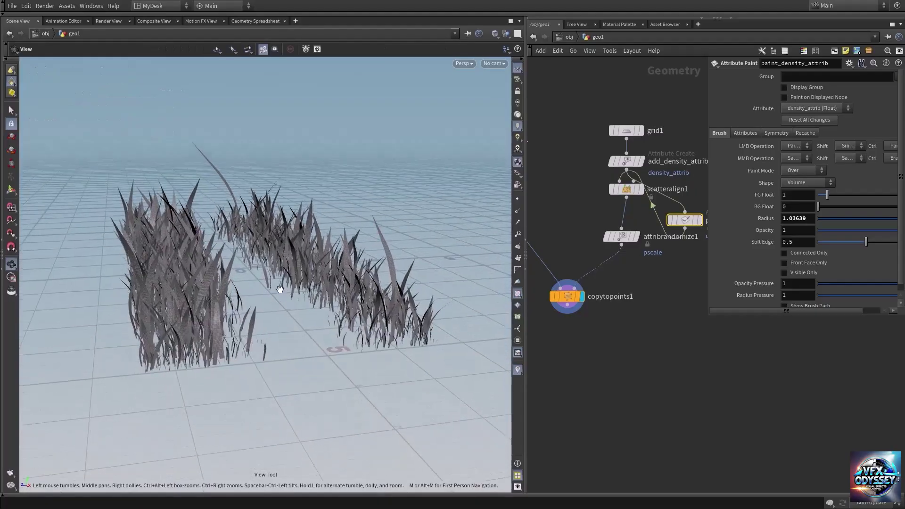
left_click_drag(294, 276, 335, 282)
middle_click_drag(628, 335, 622, 406)
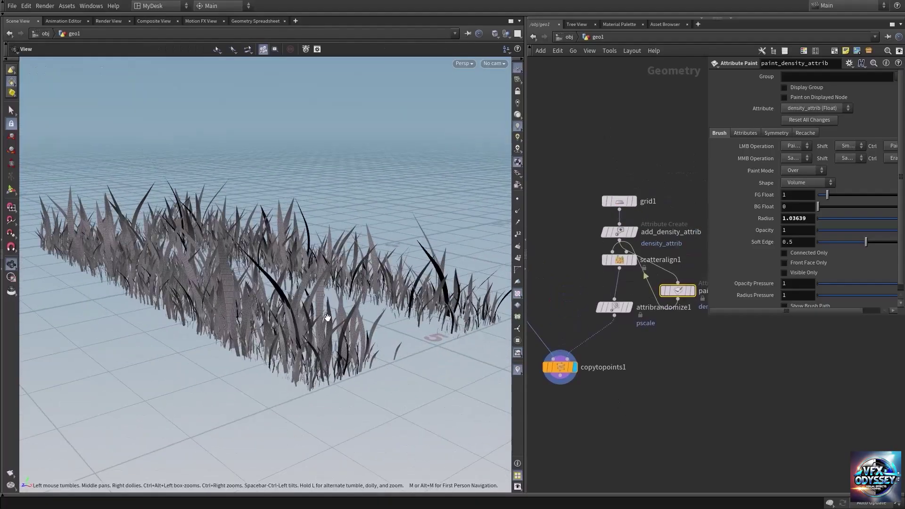
mouse_move(327, 315)
left_mouse_down()
mouse_move(293, 332)
mouse_move(320, 327)
left_mouse_up()
right_click_drag(321, 326, 348, 354)
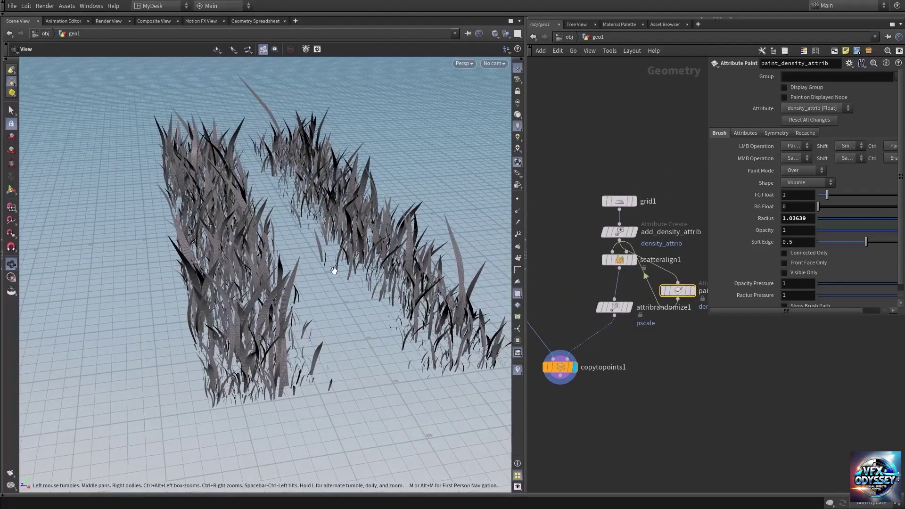
left_click_drag(333, 270, 203, 283)
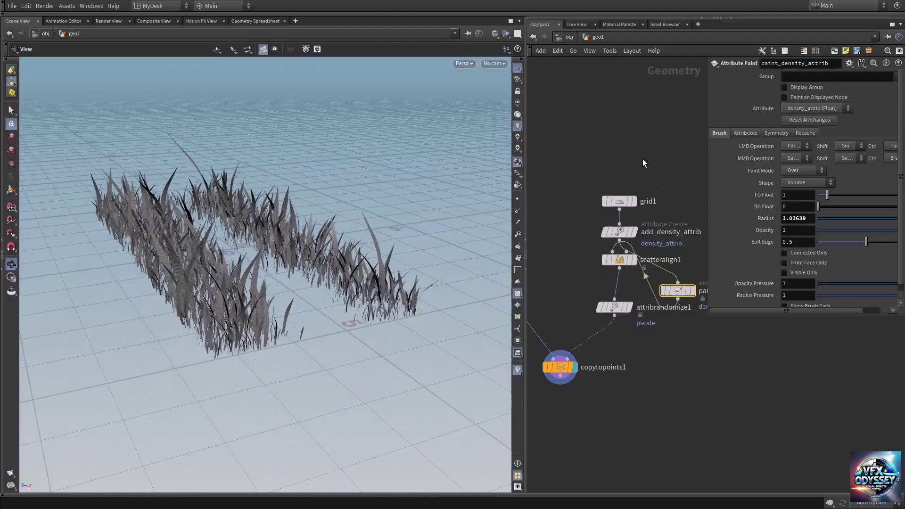
Arrange the grid, add_density_attrib and paint_density_attrib nodes in a vertical chain above Scatter and Align
mouse_move(643, 163)
left_mouse_down()
mouse_move(599, 244)
mouse_move(634, 169)
left_mouse_up()
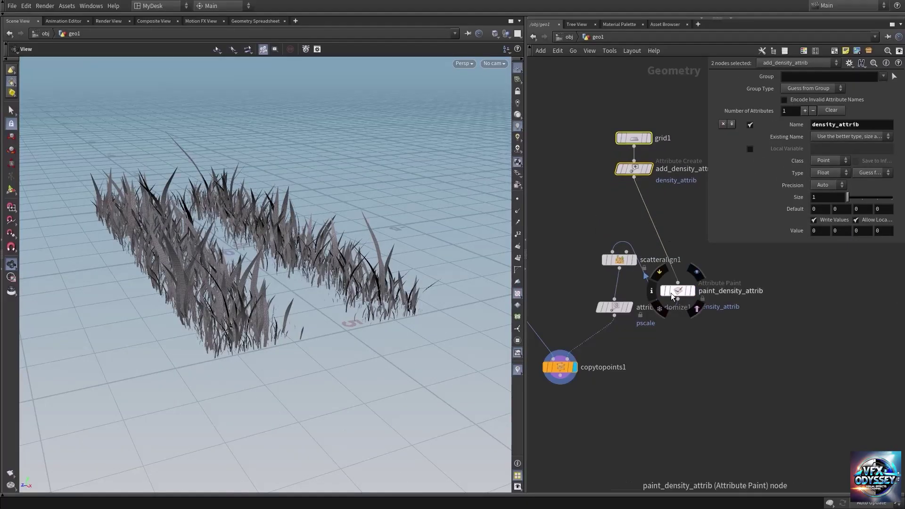
mouse_move(673, 296)
left_mouse_down()
mouse_move(665, 261)
mouse_move(625, 219)
left_mouse_up()
middle_click_drag(678, 259, 633, 274)
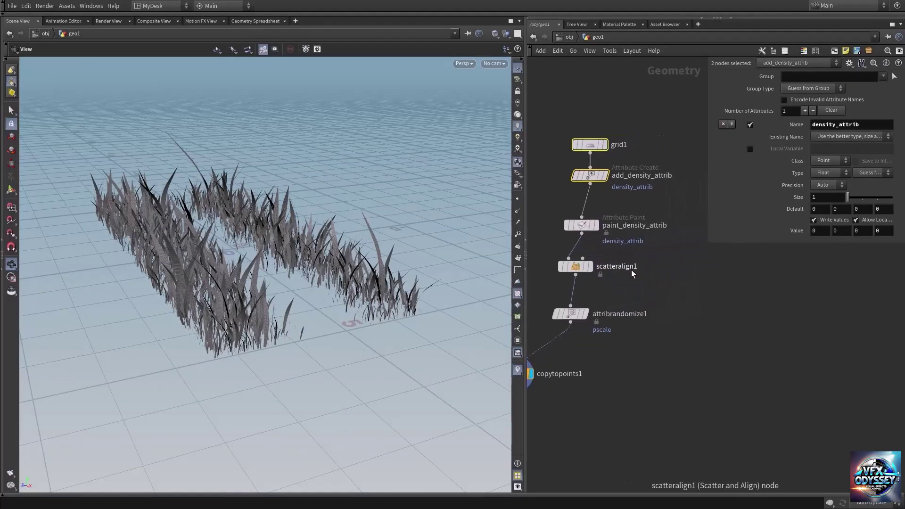
Review the parameters of Scatter and Align, paint_density_attrib and add_density_attrib in turn
left_click(575, 267)
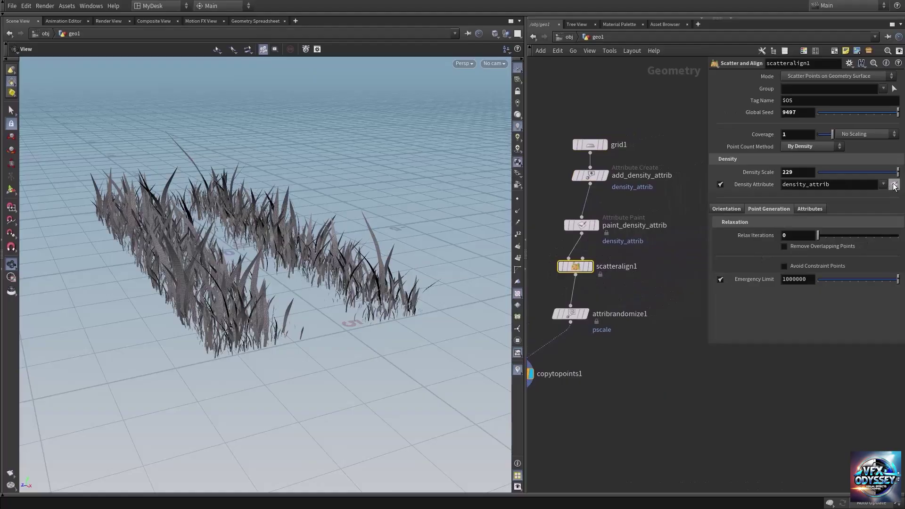
left_click(583, 228)
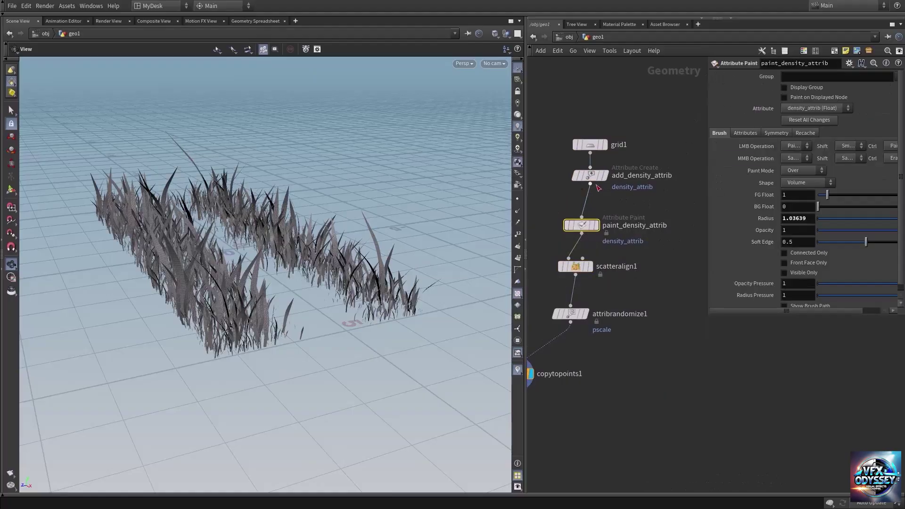
left_click(590, 175)
middle_click_drag(662, 202, 643, 238)
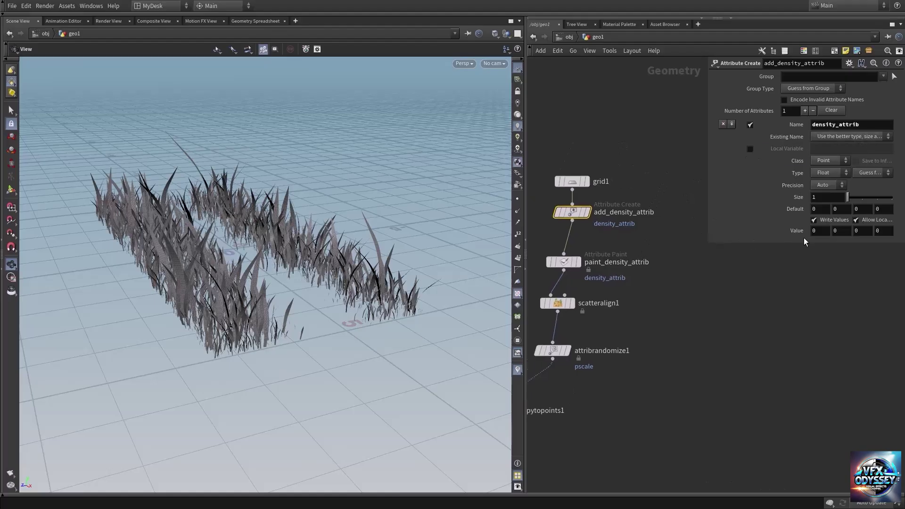
Review the paint_density_attrib settings and move the grid node up, clear of the density chain
left_click(562, 264)
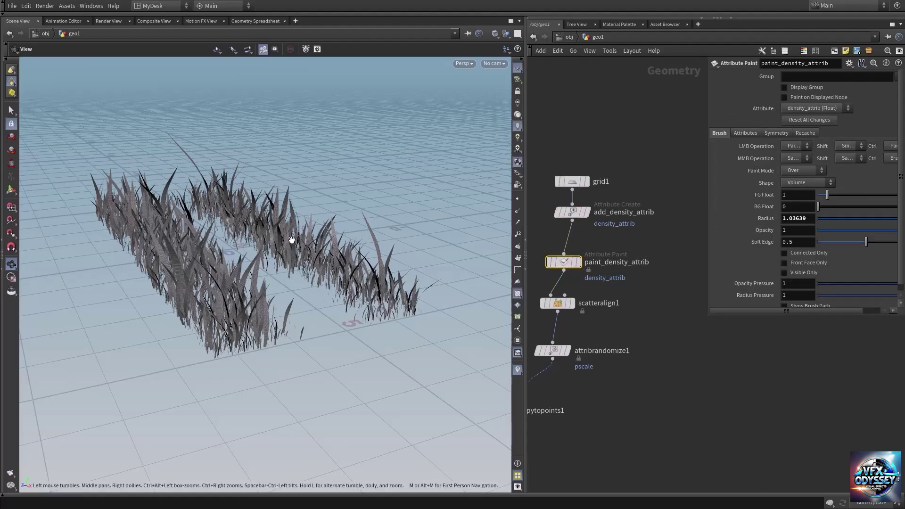
left_click_drag(292, 240, 254, 267)
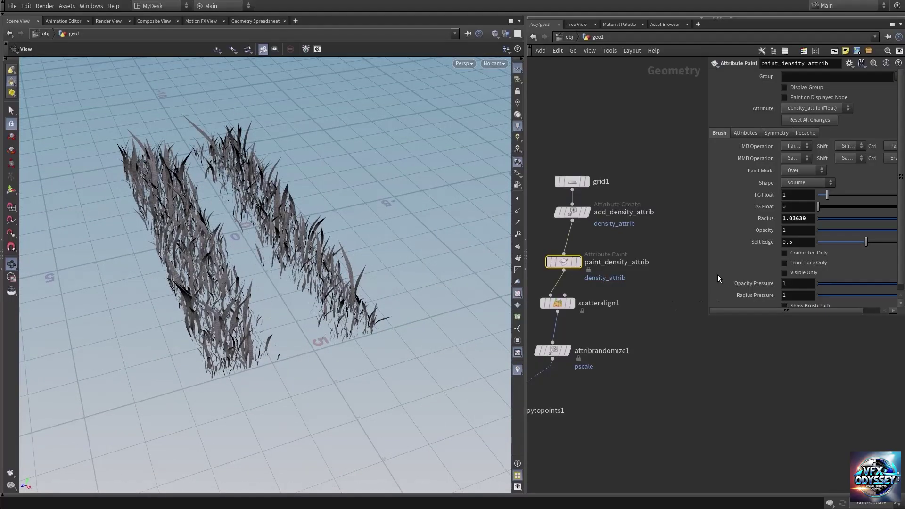
middle_click_drag(700, 270, 669, 273)
mouse_move(545, 189)
left_click_drag(545, 187, 591, 143)
Add a second Scatter and Align node in empty space beside the density chain
middle_click_drag(684, 263, 621, 258)
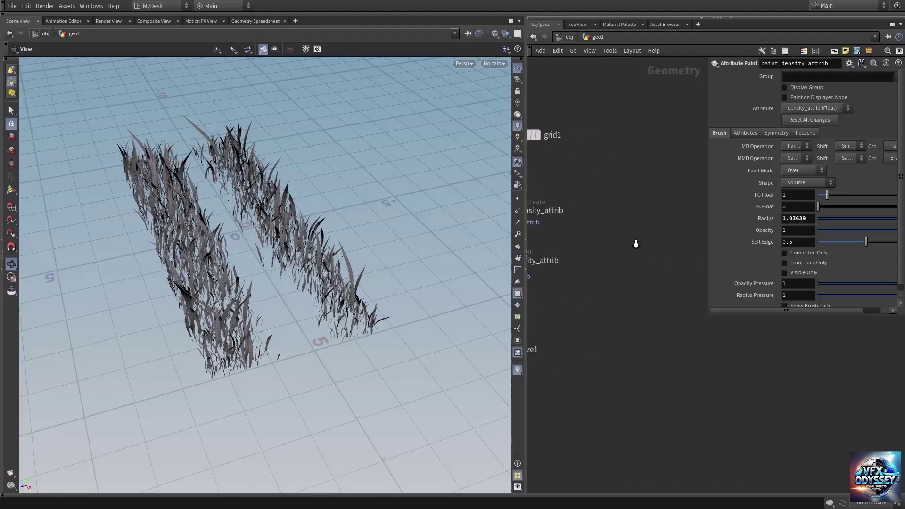
key("Tab")
type("sc")
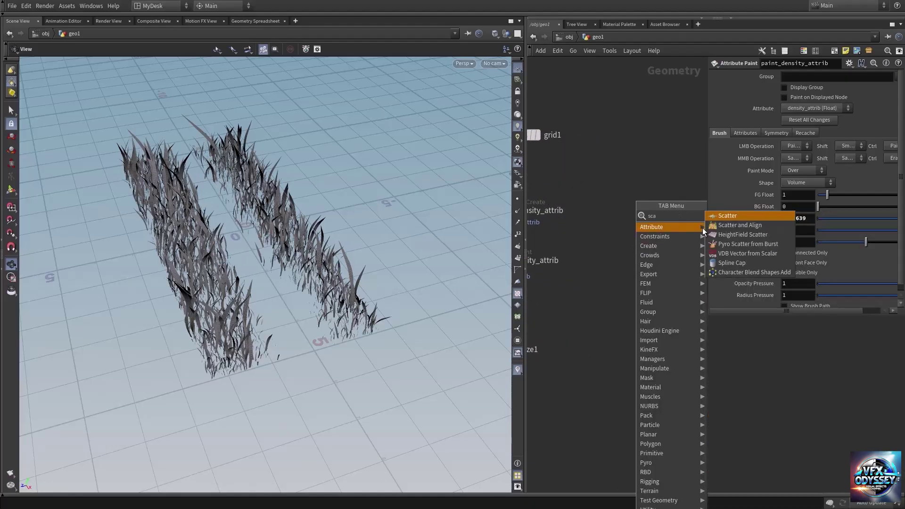
key("Return")
left_click(662, 229)
middle_click_drag(574, 196, 603, 197)
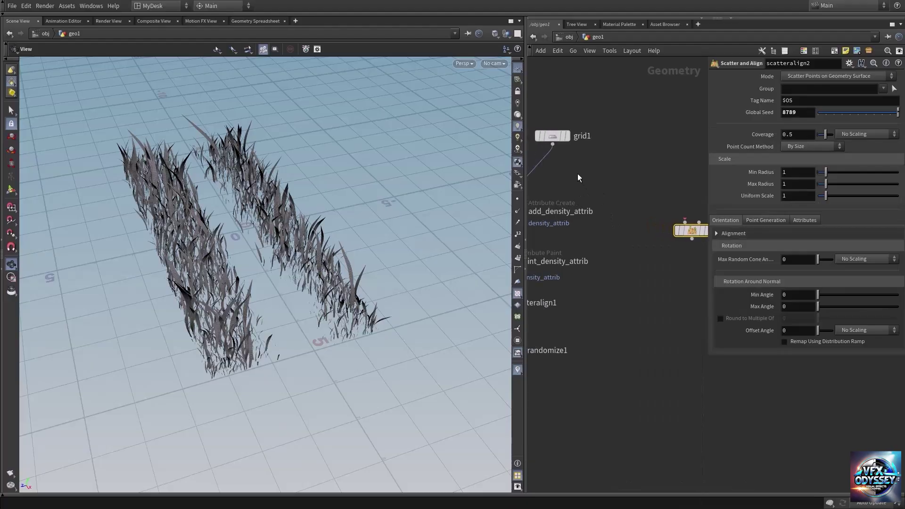
Connect grid1 to the first input of scatteralign2 and display that node's result
left_click(553, 144)
left_click(684, 222)
middle_click_drag(686, 276, 607, 279)
mouse_move(618, 235)
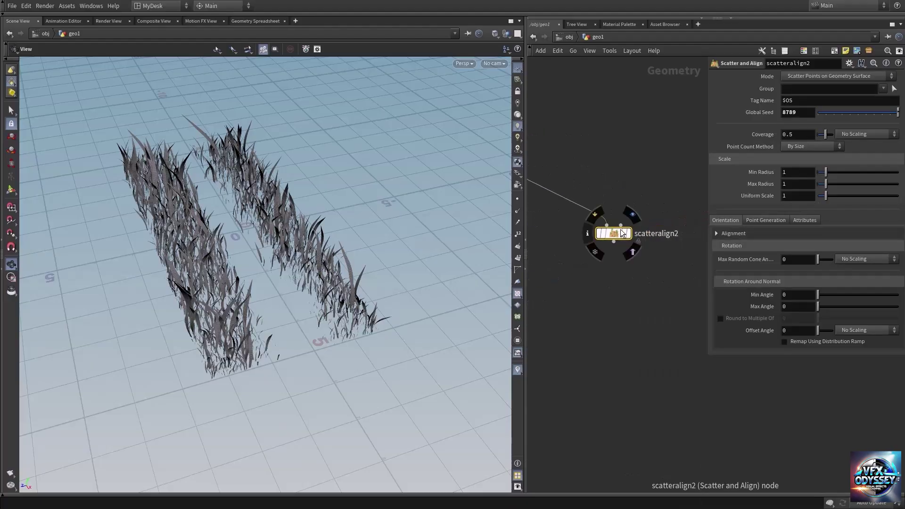
left_click(634, 217)
left_click(634, 217)
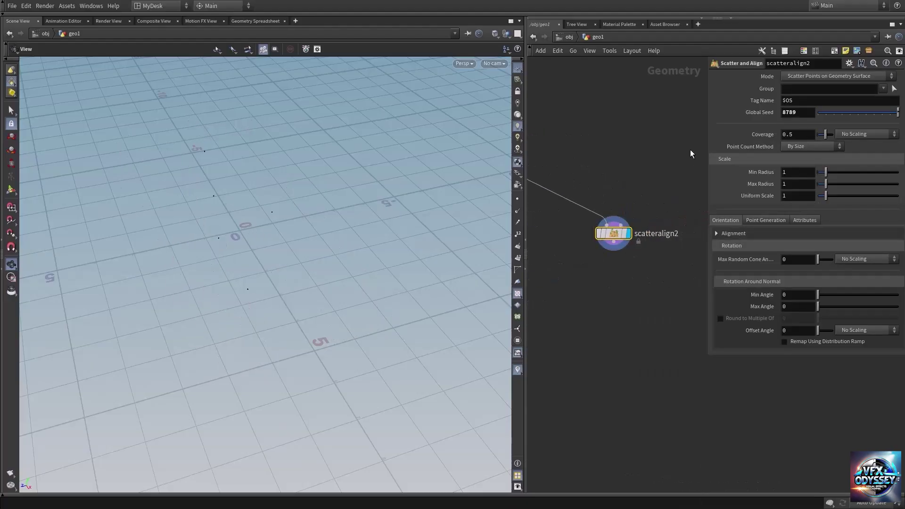
Set scatteralign2's Point Count Method to By Density, with Coverage 1 and Density Scale 10
left_click(809, 146)
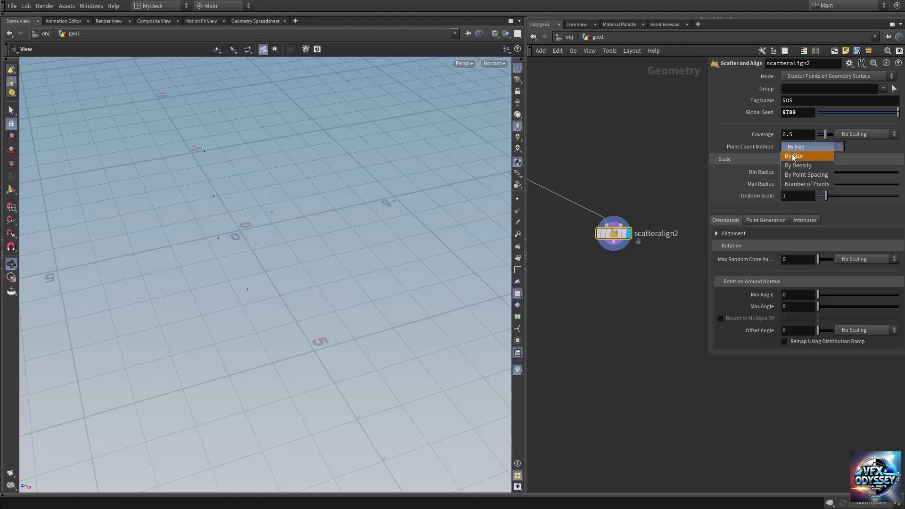
left_click(807, 165)
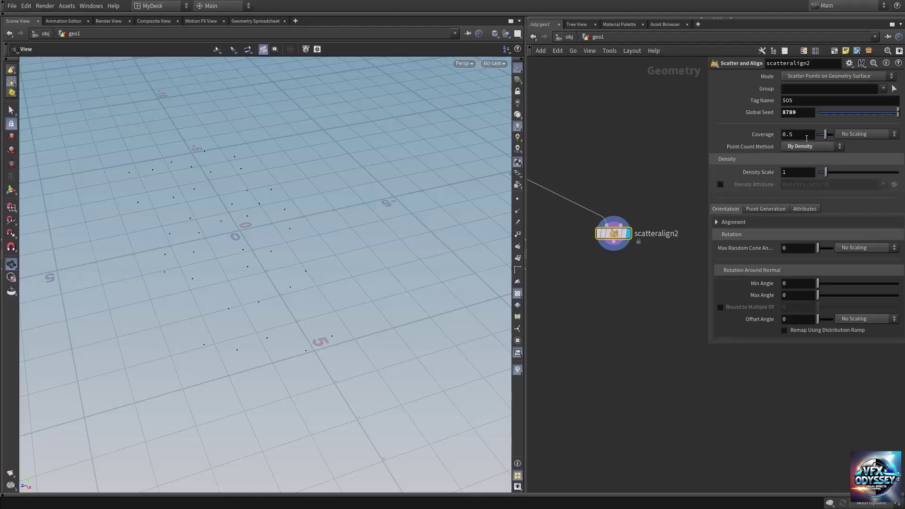
left_click_drag(826, 134, 870, 134)
left_click_drag(831, 171, 900, 173)
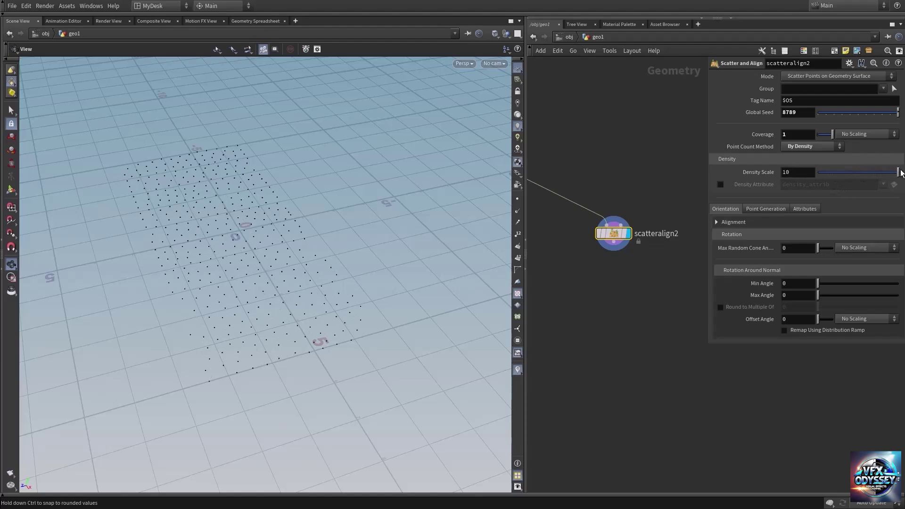
Set the Relax Iterations of scatteralign2 to 0 and check the scattered points
left_click(764, 209)
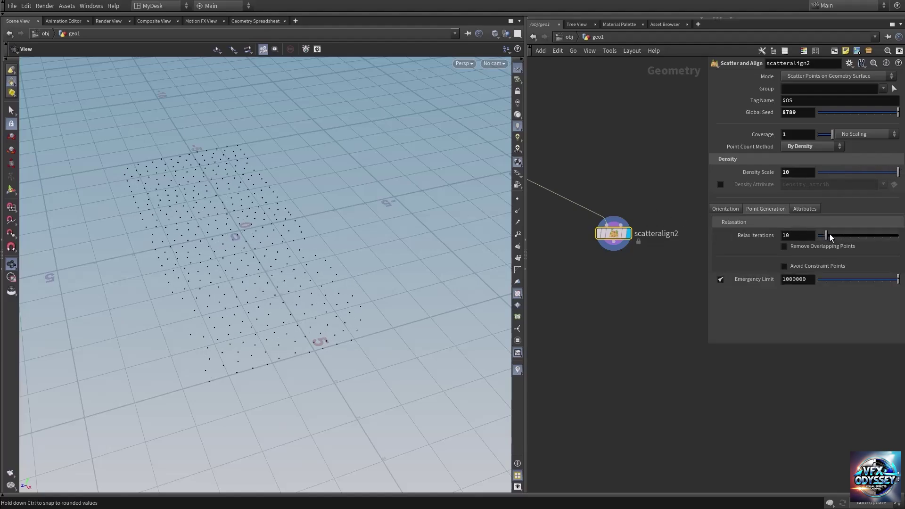
left_click_drag(825, 235, 771, 243)
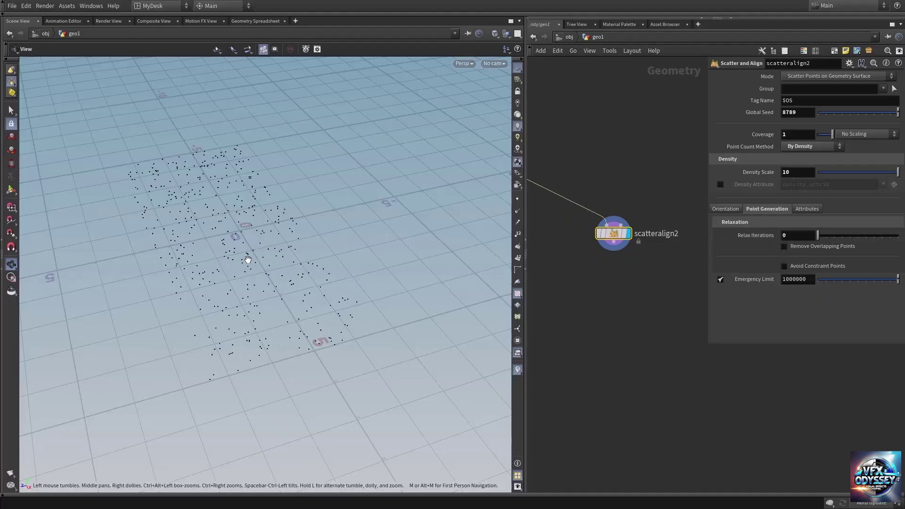
left_click_drag(246, 258, 497, 318)
Create a sphere node beside scatteralign2 and display it in the viewport
middle_click_drag(682, 315, 634, 298)
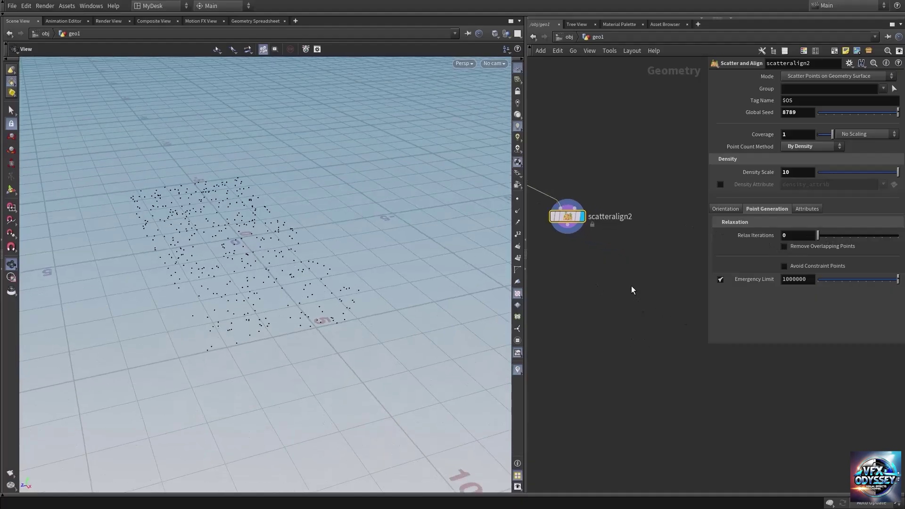
key("p")
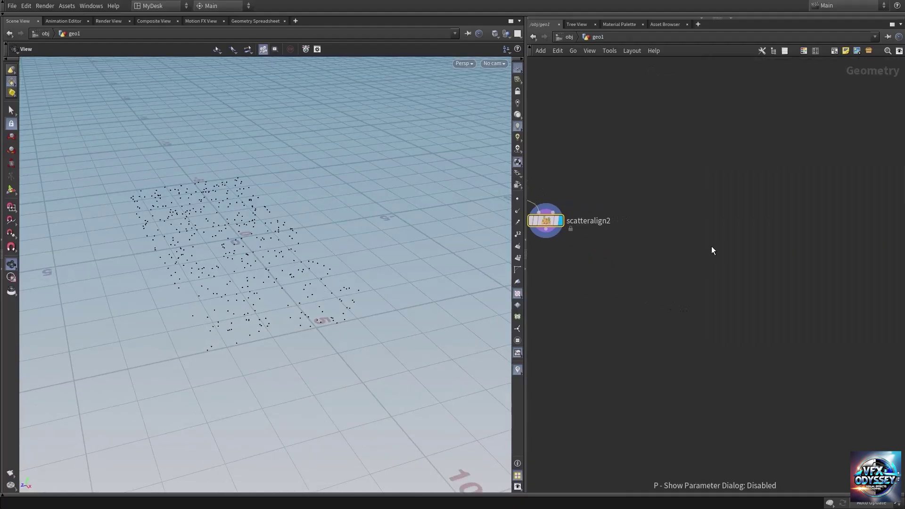
key("Tab")
type("spher")
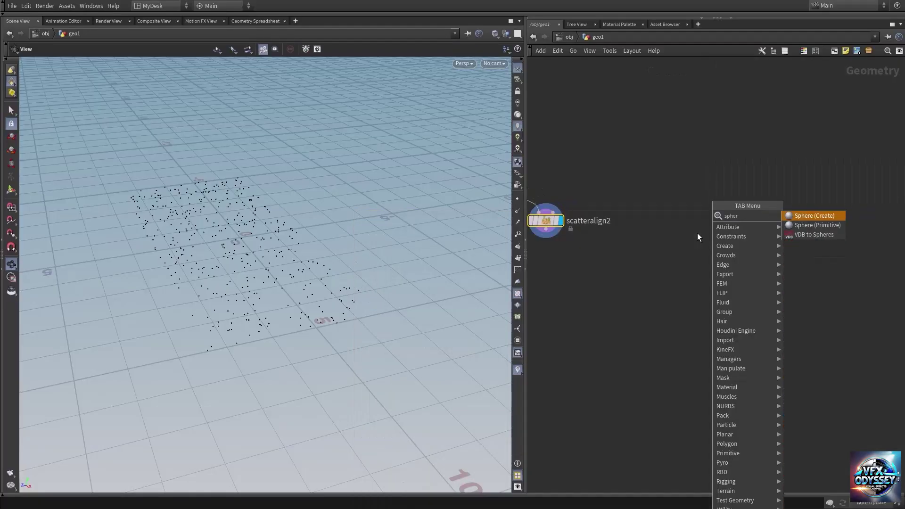
key("Return")
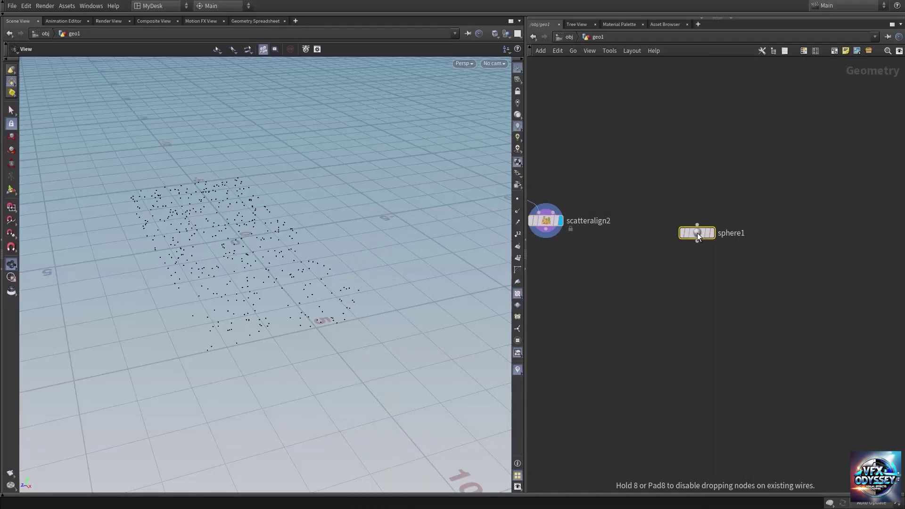
left_click(697, 233)
left_click(721, 214)
Change the sphere's primitive type to Polygon and set its Frequency to 37
key("p")
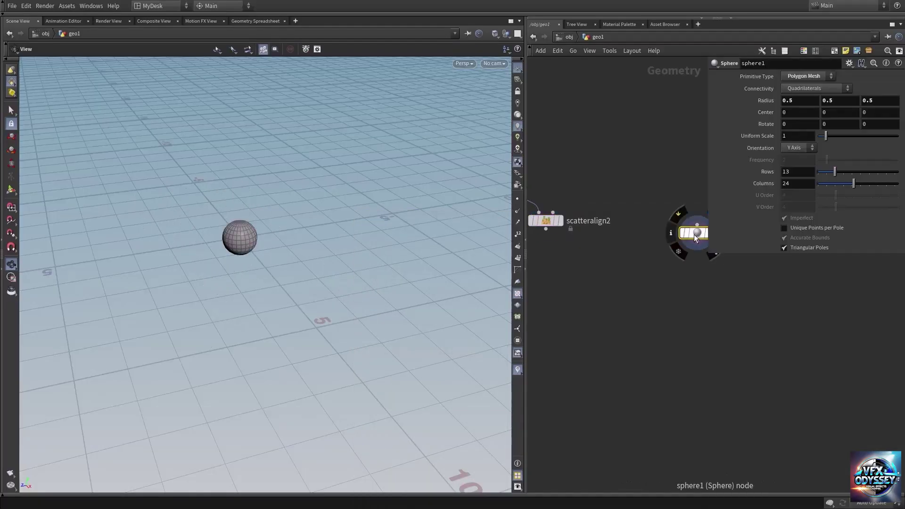
left_click(792, 79)
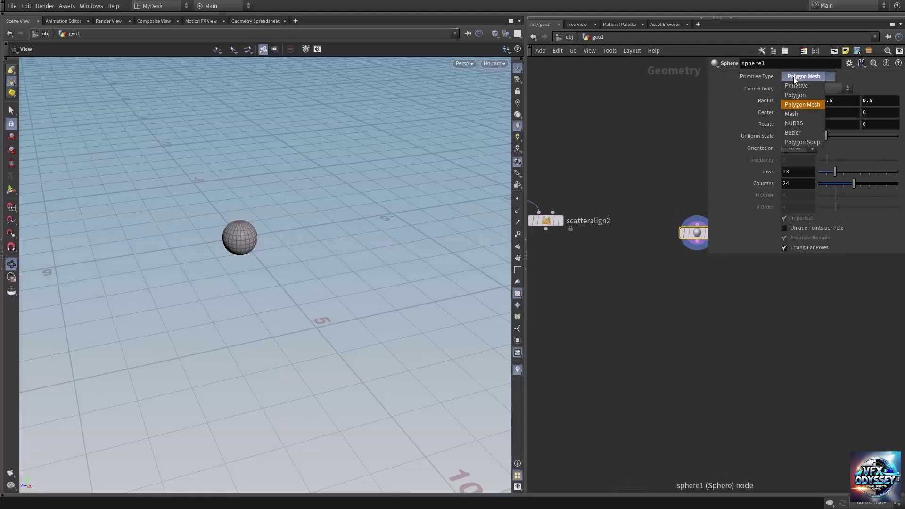
left_click(804, 96)
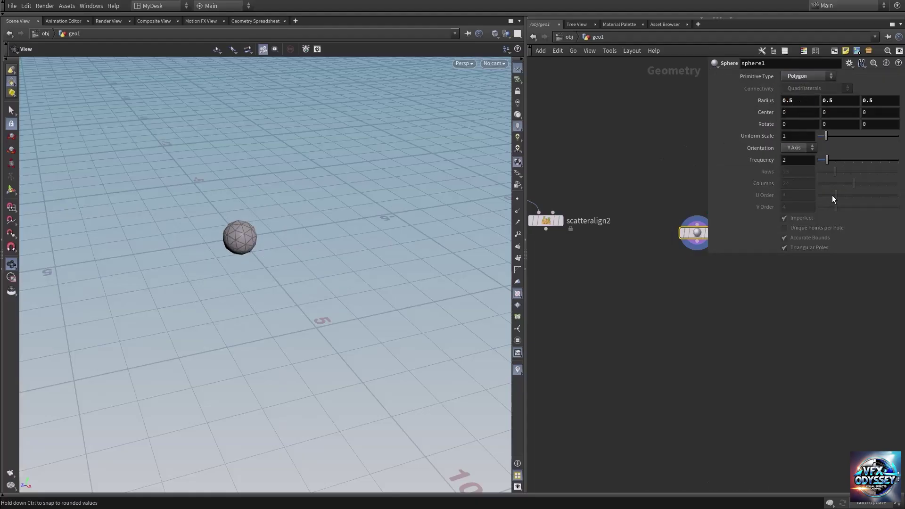
left_click_drag(826, 161, 887, 166)
middle_click_drag(809, 159, 896, 160)
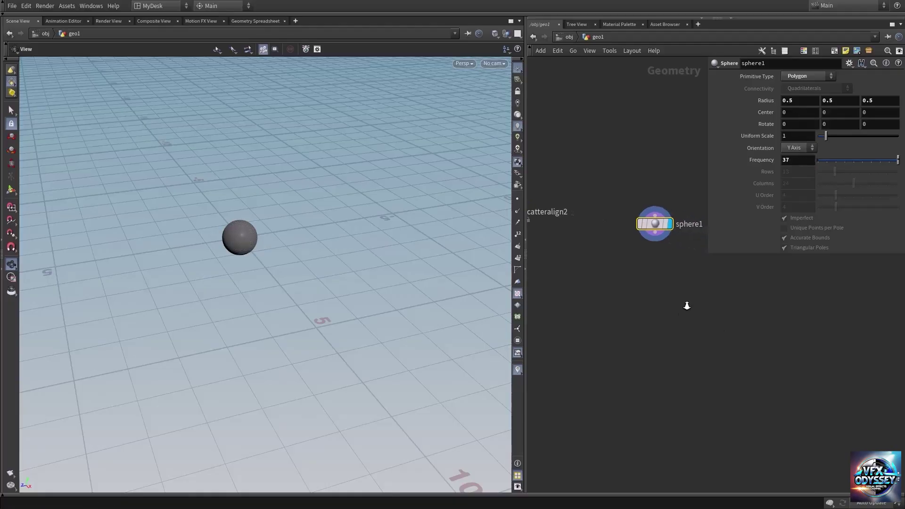
Append a Mountain node to the sphere and inspect the deformed shape up close
key("Tab")
type("moun")
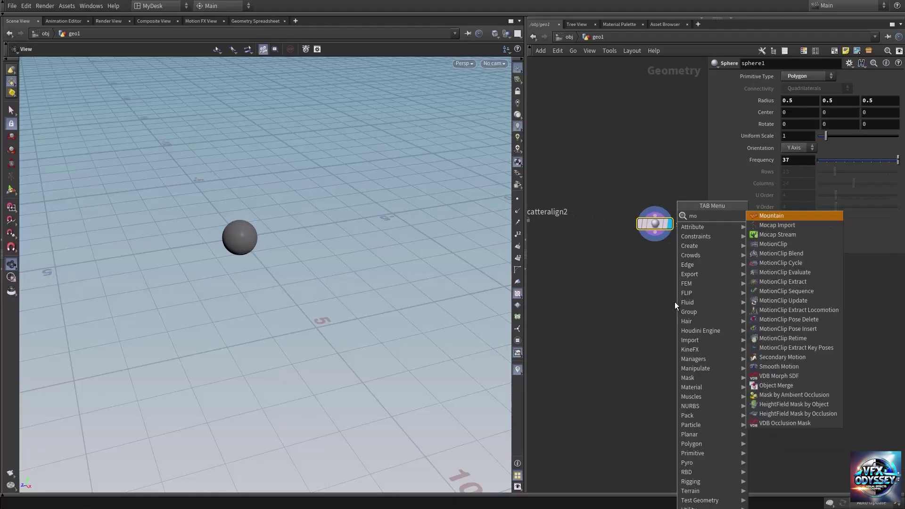
key("Return")
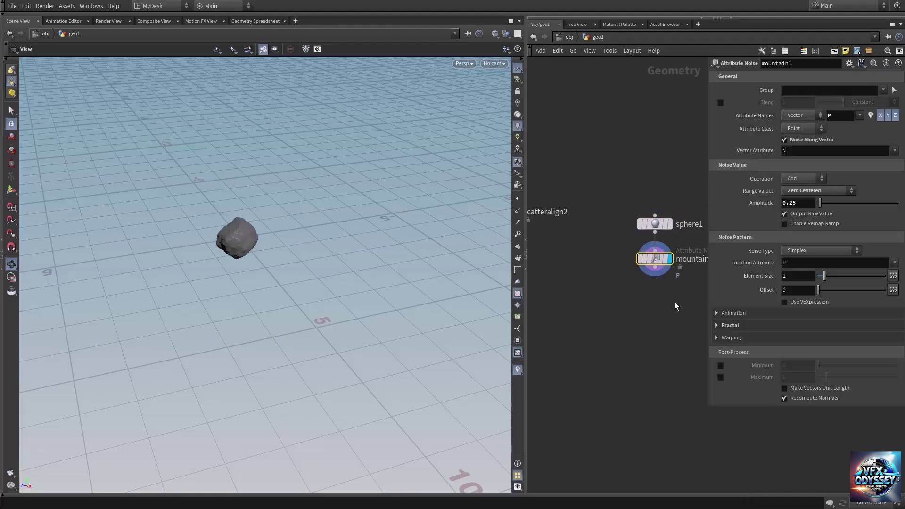
right_click_drag(238, 234, 604, 250)
left_click_drag(290, 263, 273, 252)
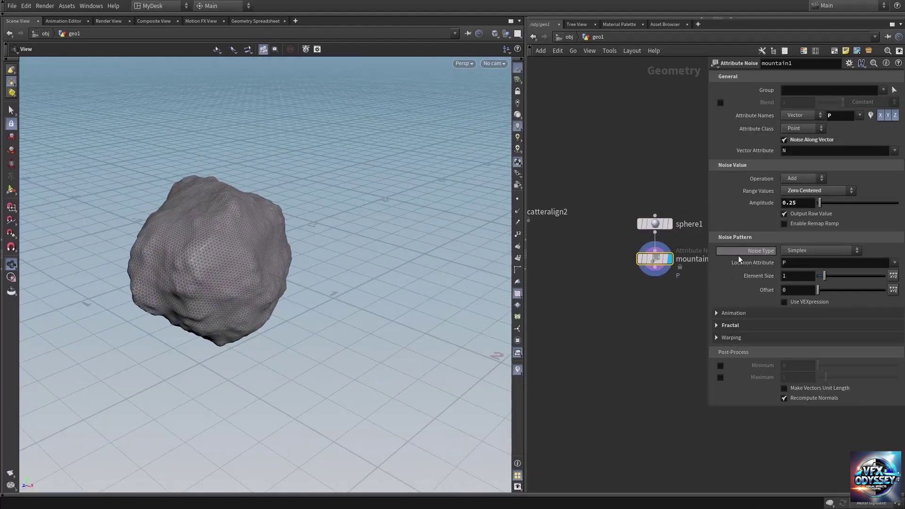
Set the Noise Type of mountain1 to Worley Cellular F1 and check the rock's shape
left_click(798, 250)
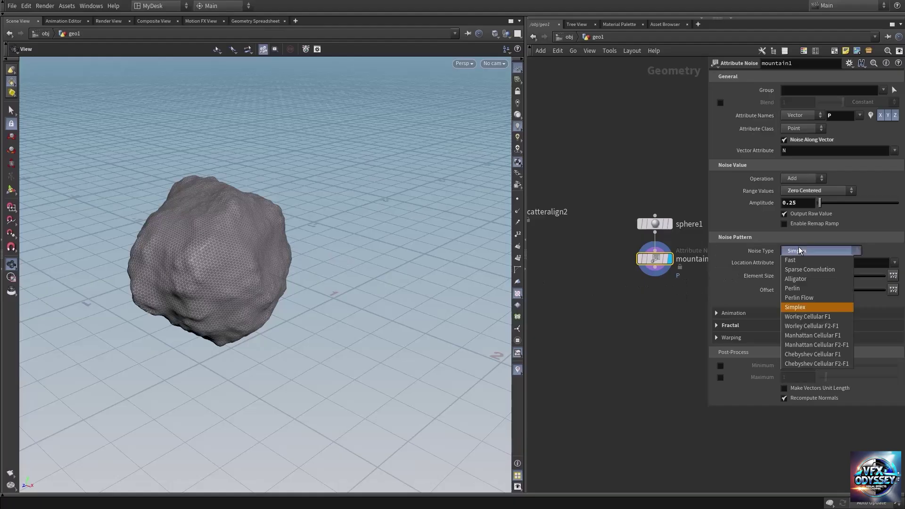
left_click(824, 320)
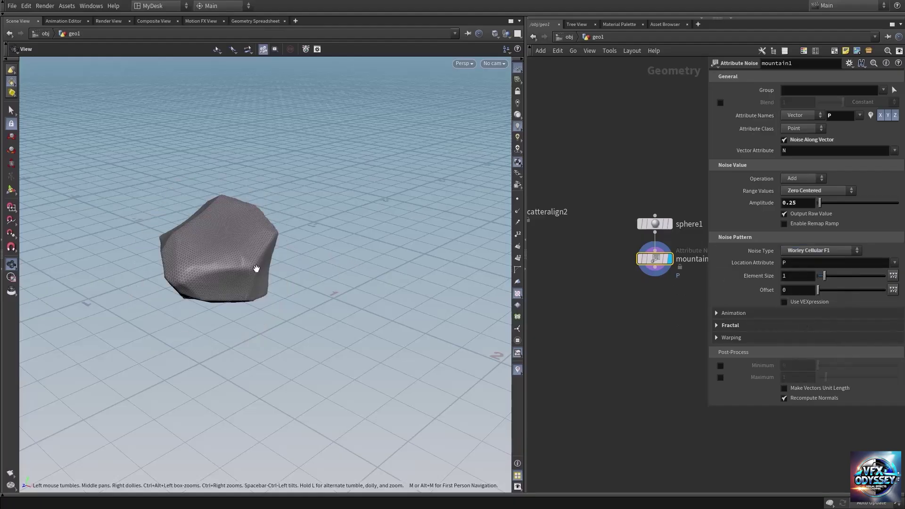
left_click_drag(256, 268, 289, 269)
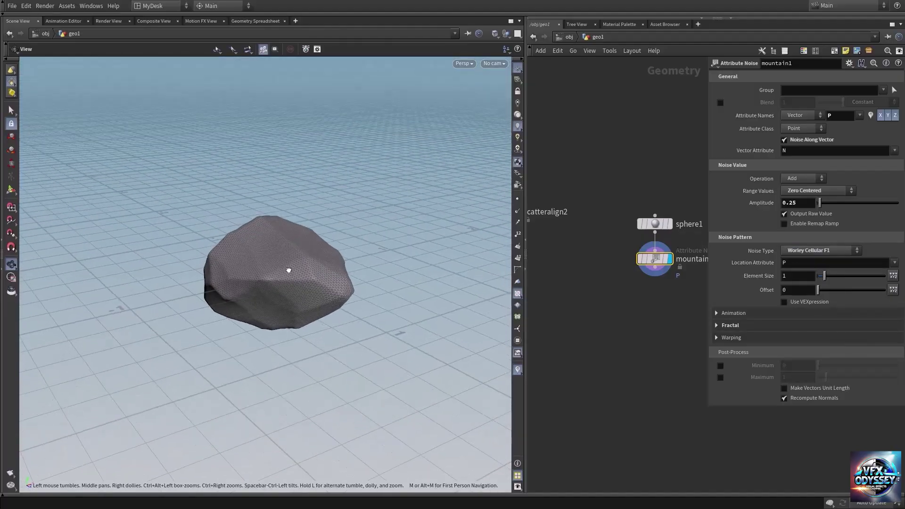
Switch the viewport shading to Smooth Shaded and inspect the rock
left_click(503, 48)
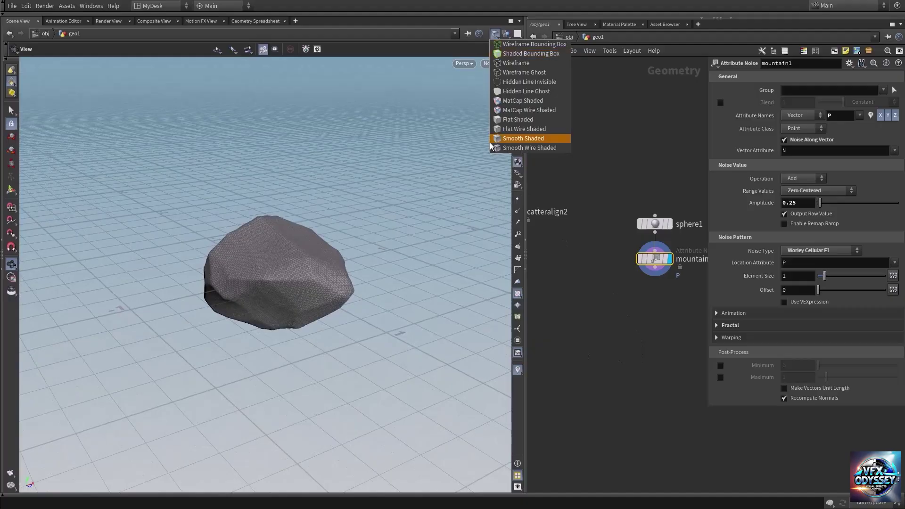
left_click(525, 137)
mouse_move(347, 216)
left_mouse_down()
mouse_move(306, 277)
mouse_move(186, 264)
mouse_move(253, 297)
mouse_move(283, 283)
left_mouse_up()
Append a second Mountain node after mountain1
middle_click_drag(594, 358, 548, 314)
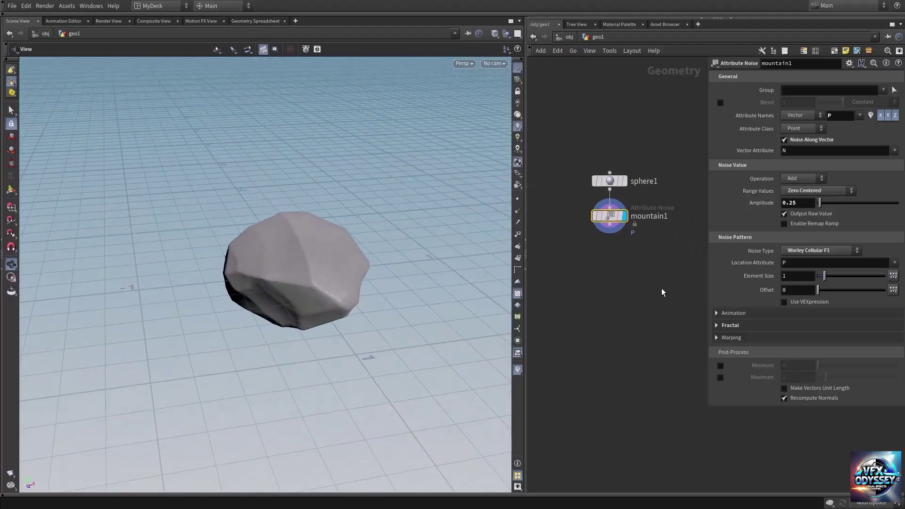
key("Tab")
type("moun")
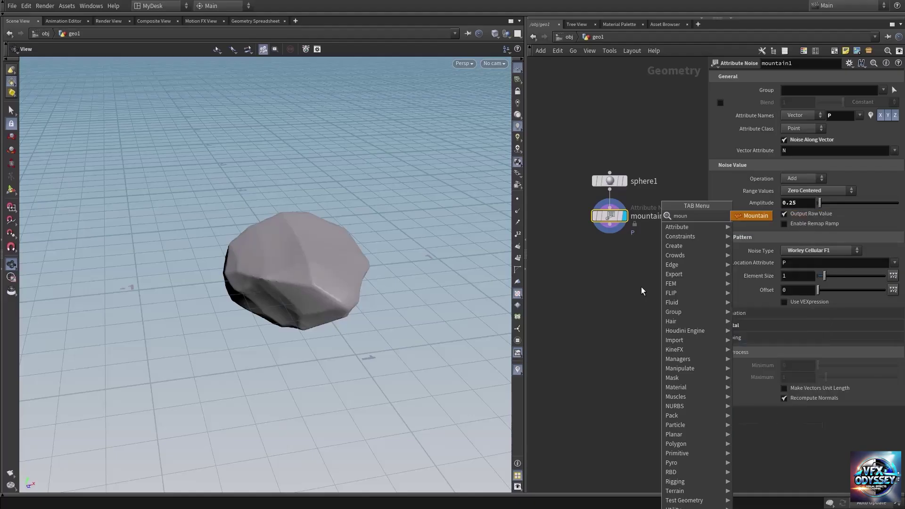
type("t")
key("Return")
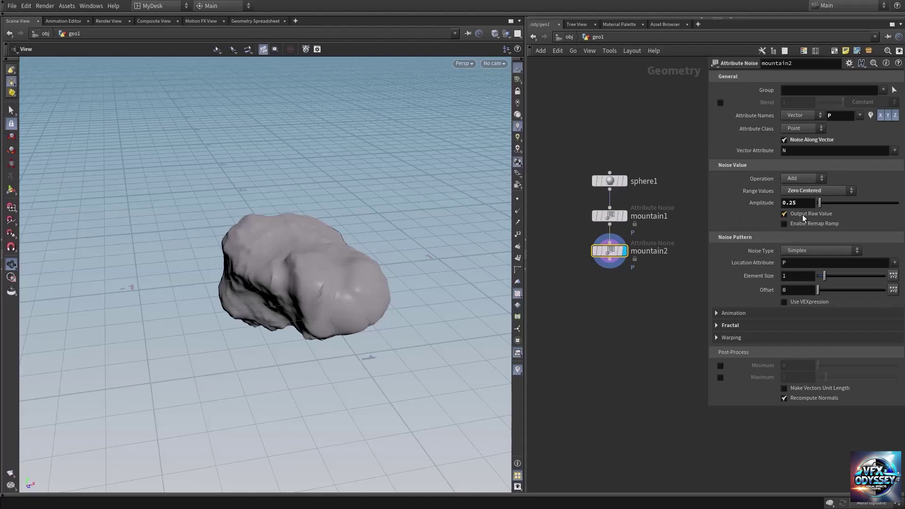
Set the Amplitude of mountain2 to 0.1 and examine the rock from several angles
key("Return")
type("0.1")
key("Return")
left_click_drag(454, 216, 374, 234)
right_click_drag(366, 235, 311, 255)
middle_click_drag(372, 259, 274, 250)
left_click_drag(275, 251, 288, 279)
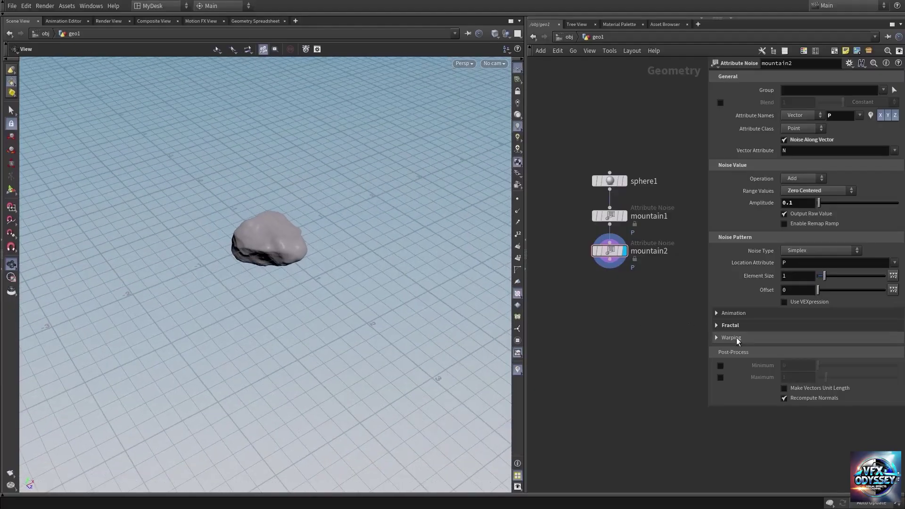
Rearrange the network so scatteralign2 sits next to the sphere and mountain chain, leaving space below both
middle_click_drag(627, 329, 717, 325)
right_click_drag(671, 301, 647, 306)
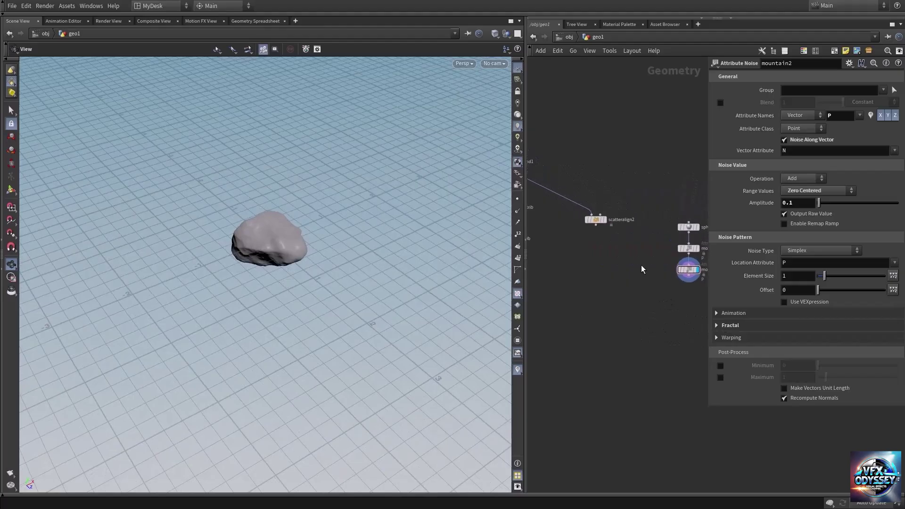
left_click_drag(598, 221, 577, 250)
left_click(639, 272)
Add a Copy to Points node below mountain2 and scatteralign2
key("Tab")
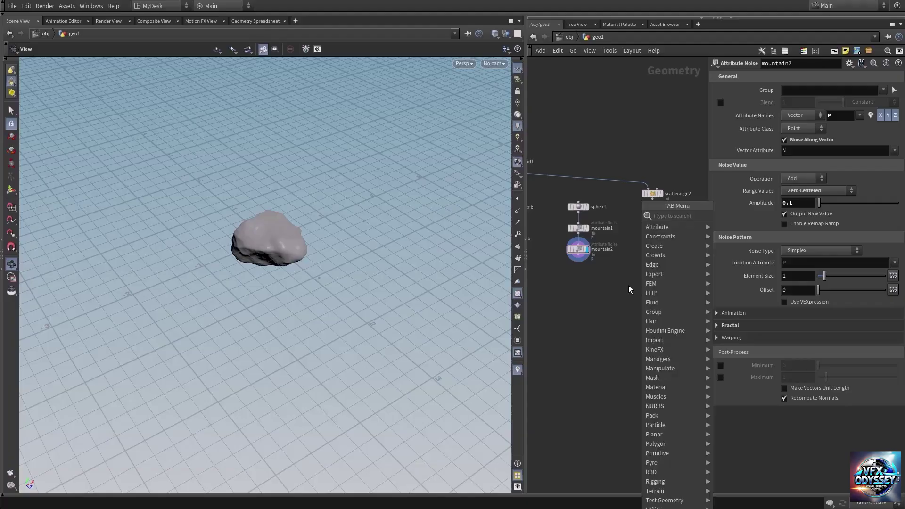
type("copyt")
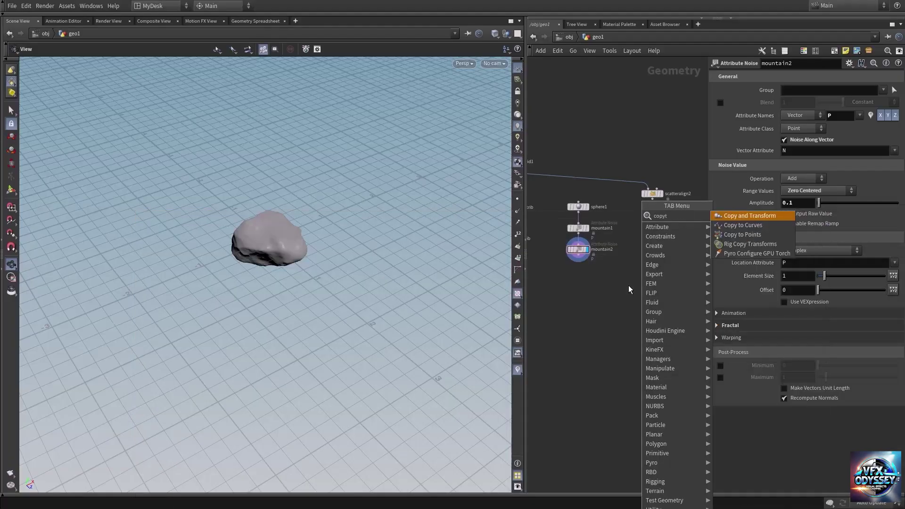
key("Down")
key("Down")
key("Return")
left_click(629, 284)
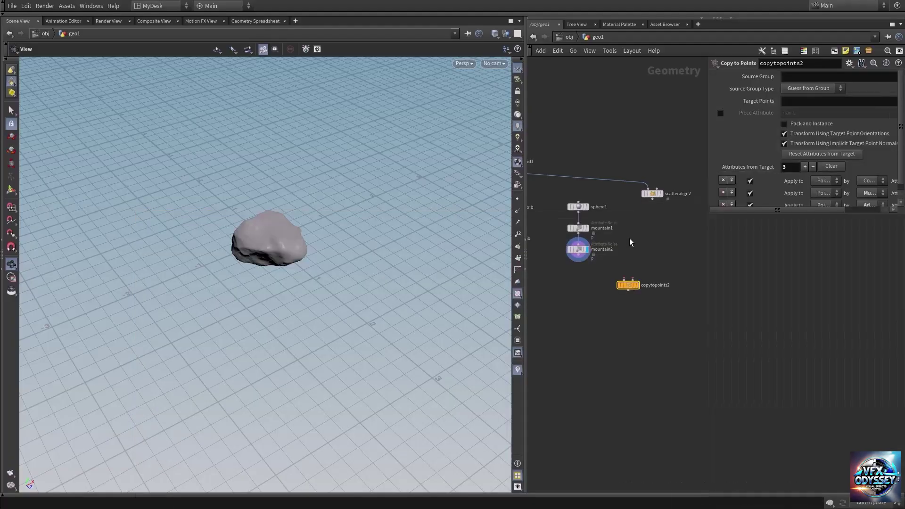
Wire mountain2 and scatteralign2 into the two inputs of copytopoints2 and display the copied rocks
scroll(658, 265, "up", 2)
left_click_drag(559, 258, 616, 284)
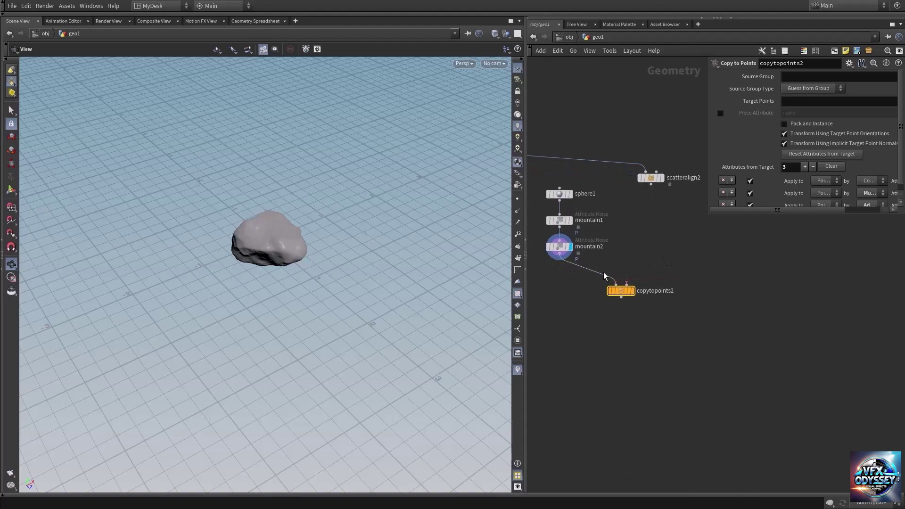
left_click(651, 184)
left_click(629, 285)
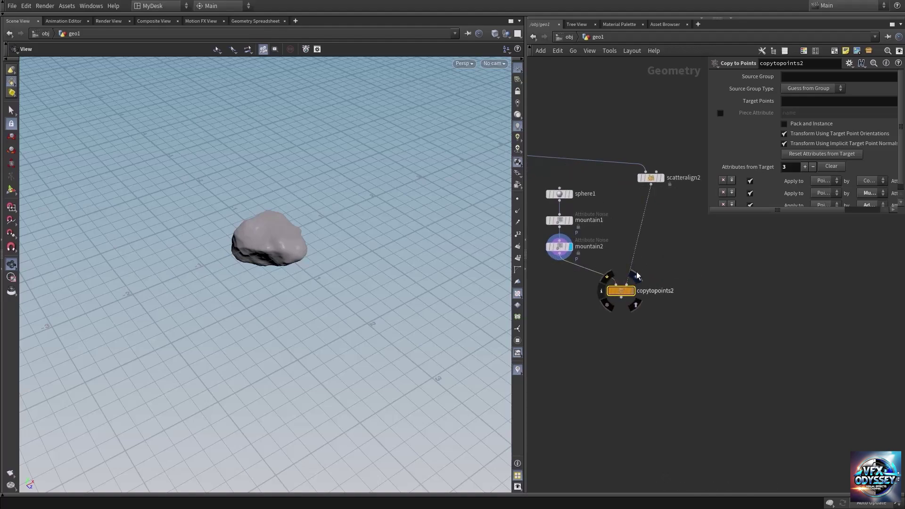
left_click(635, 275)
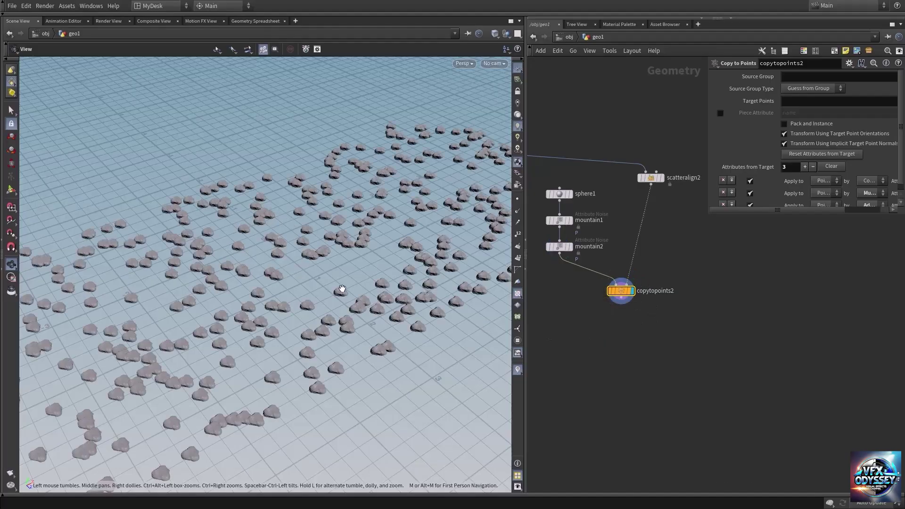
left_click_drag(348, 288, 488, 320)
Turn off the Radius Attribute output on scatteralign2
left_click(651, 178)
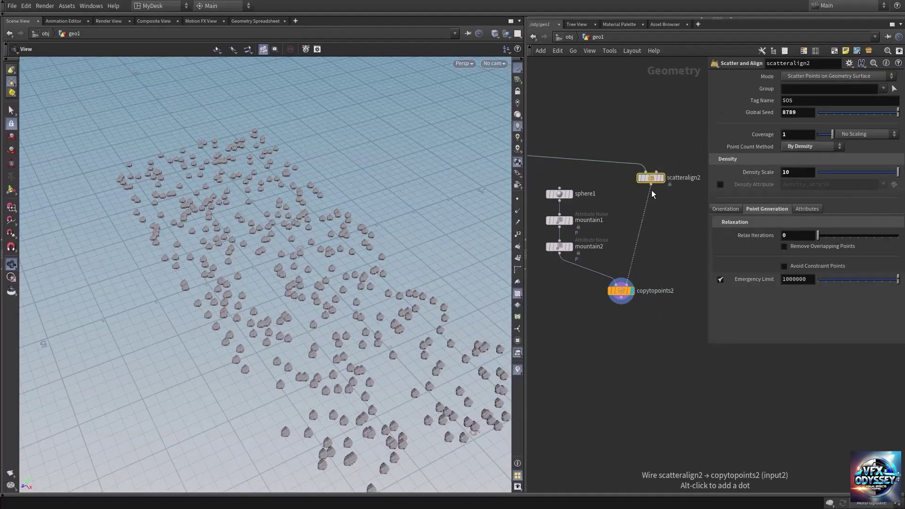
left_click(806, 209)
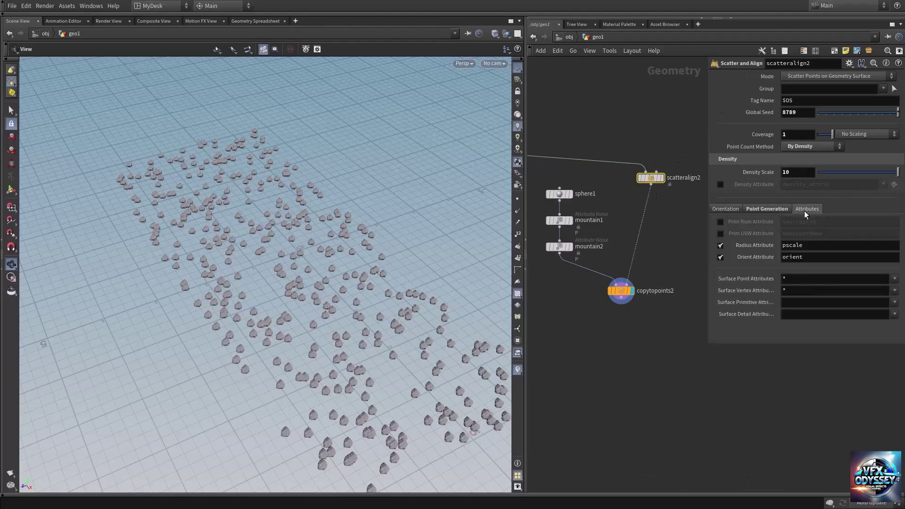
left_click(722, 246)
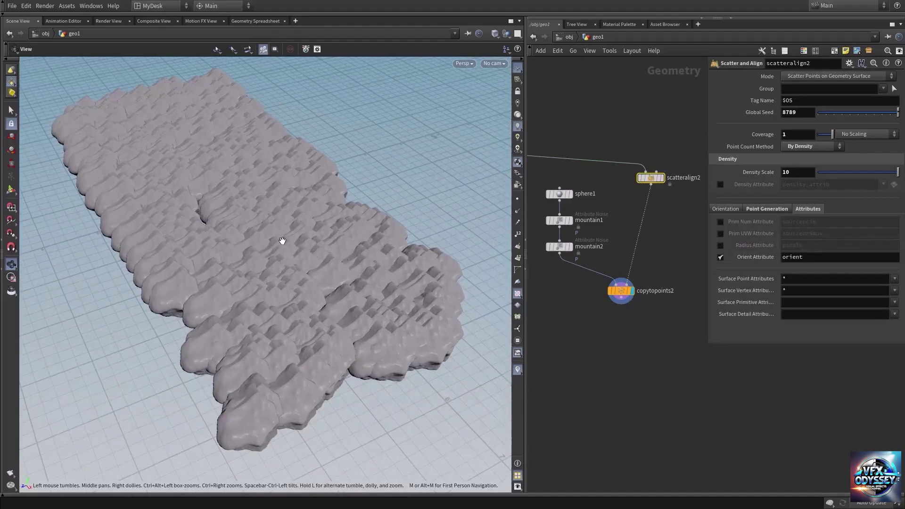
left_click_drag(282, 241, 276, 269)
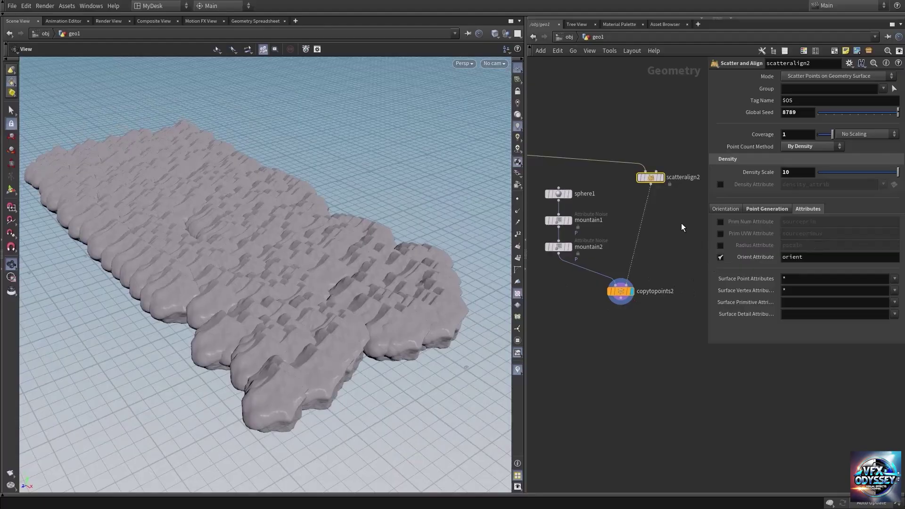
Insert an Attribute Randomize node between scatteralign2 and copytopoints2
key("Tab")
type("attra")
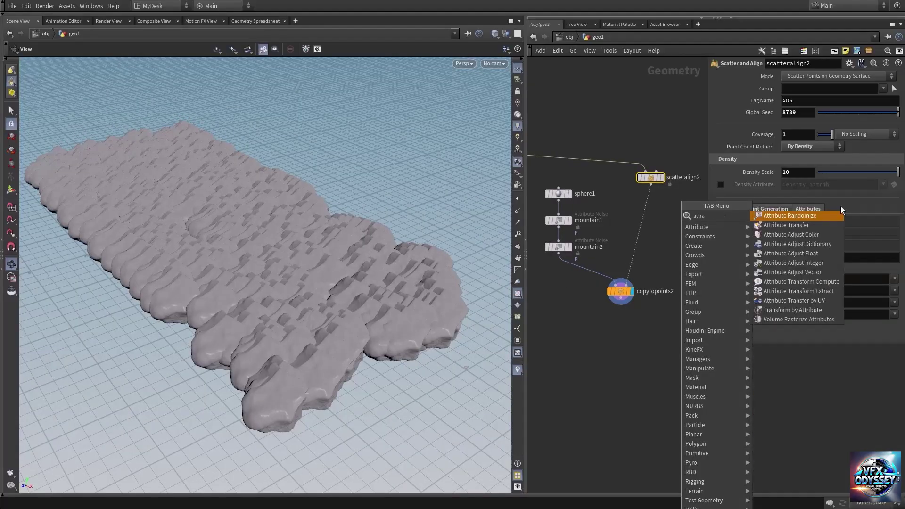
key("Return")
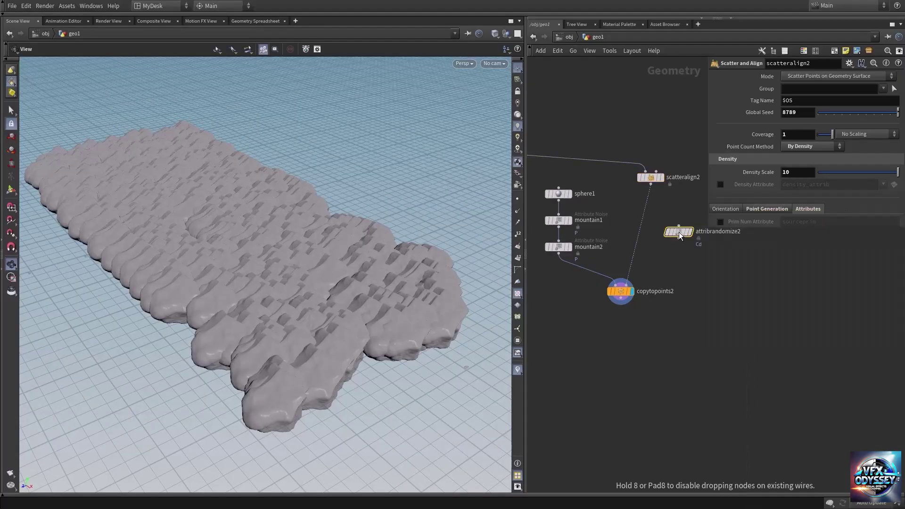
left_click(640, 237)
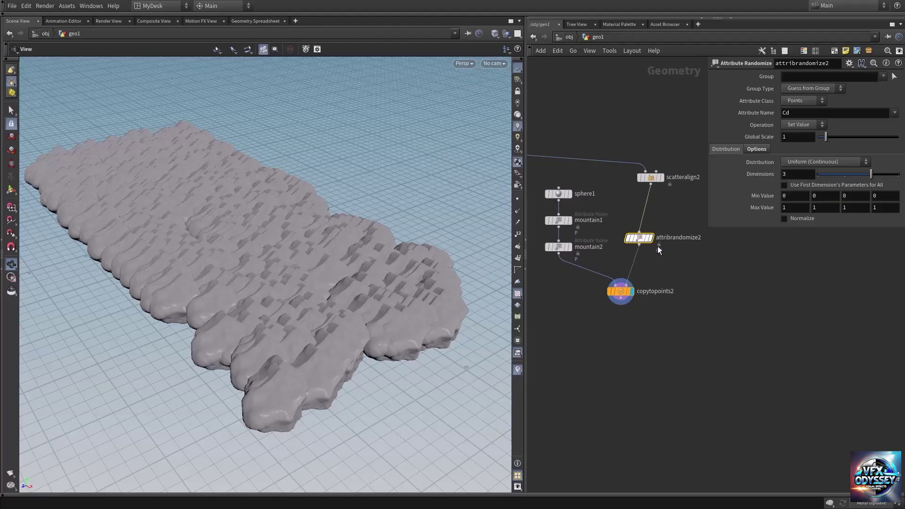
left_click_drag(654, 233, 642, 230)
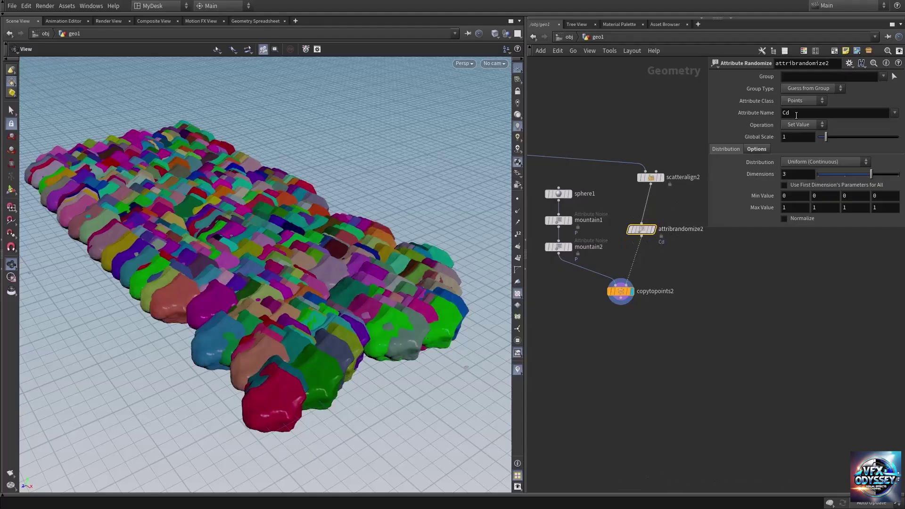
Set attribrandomize2 to randomize the pscale attribute with 1 dimension
left_click(807, 115)
key("Return")
left_click(824, 174)
mouse_move(276, 260)
left_mouse_down()
mouse_move(270, 267)
mouse_move(283, 258)
left_mouse_up()
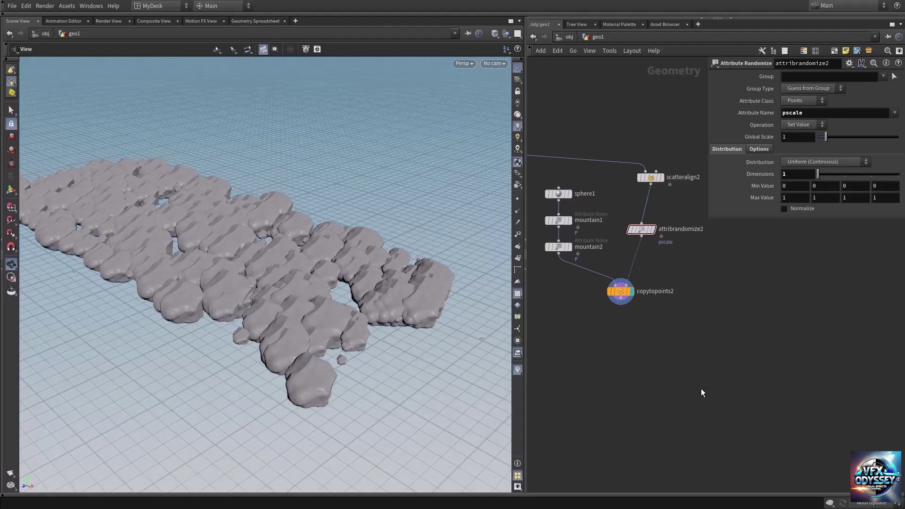
Set the Max Angle of rotation around the normal on scatteralign2 to 360
middle_click_drag(692, 379, 707, 366)
middle_click_drag(652, 163, 632, 185)
left_click(633, 187)
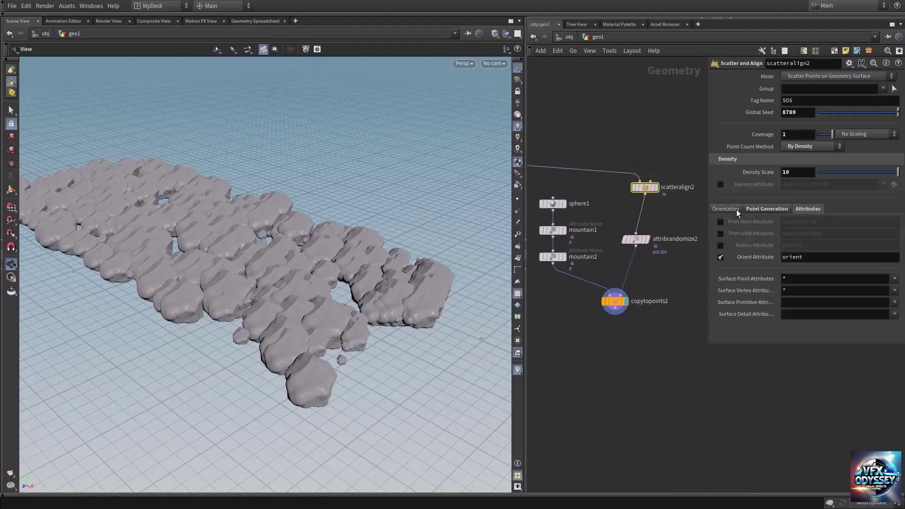
left_click(736, 209)
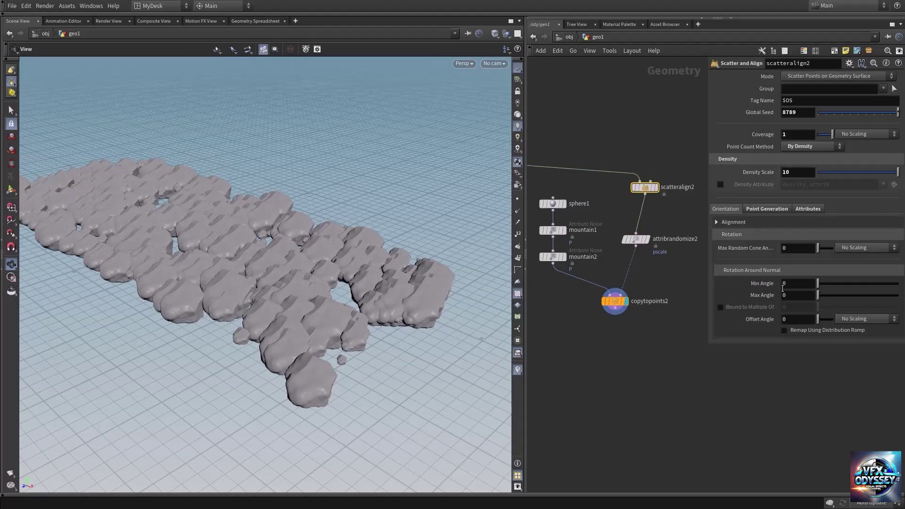
left_click_drag(818, 295, 898, 295)
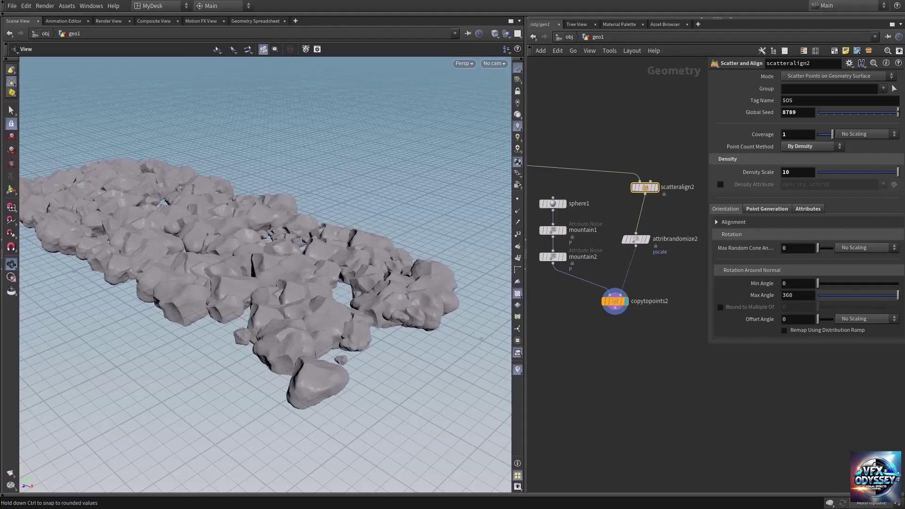
left_click_drag(321, 280, 297, 291)
Reduce the Density Scale of scatteralign2 to 2.59 to thin out the rocks
left_click(874, 171)
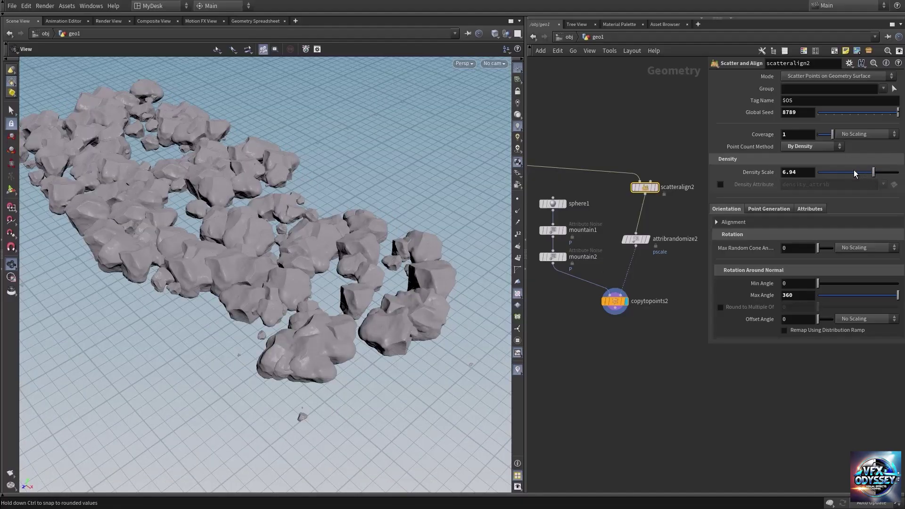
left_click(854, 171)
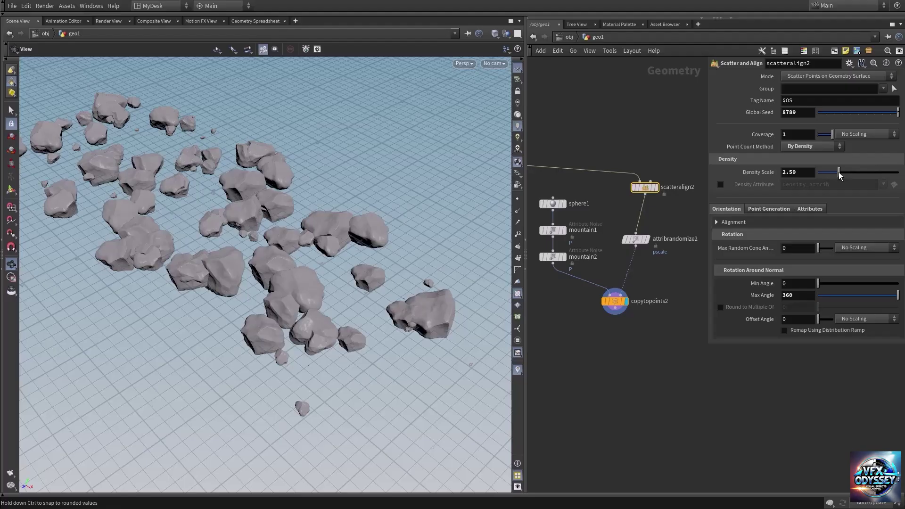
left_click_drag(238, 281, 213, 266)
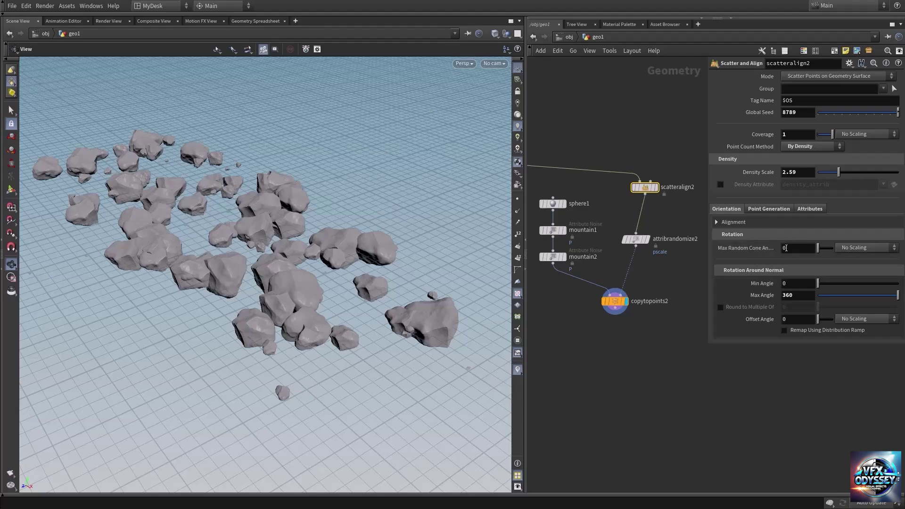
Set the Max Random Cone Angle of scatteralign2 to 162
middle_click_drag(786, 248, 342, 231)
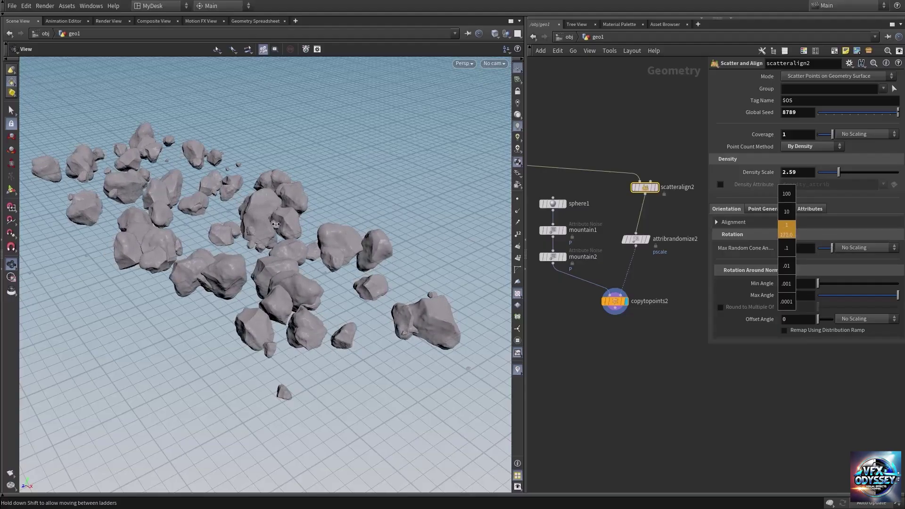
middle_click_drag(276, 224, 249, 222)
left_click_drag(273, 288, 327, 298)
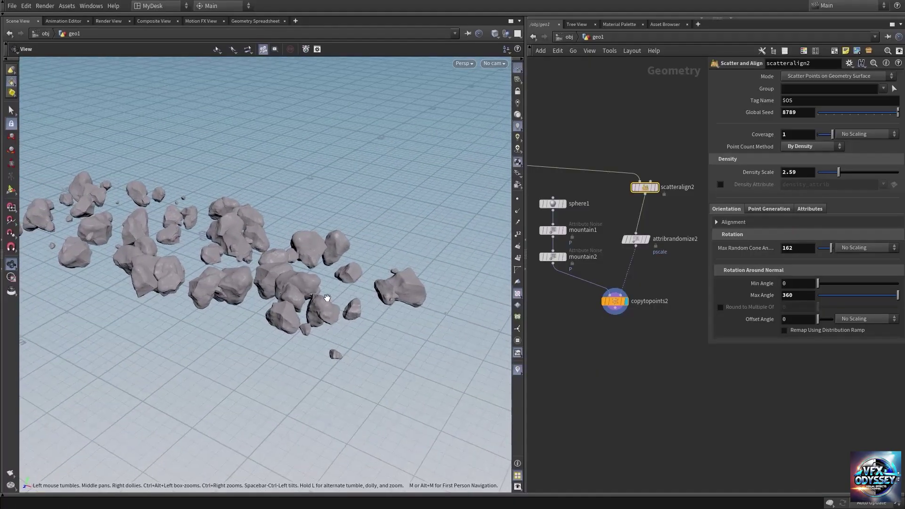
Hide the node parameters and add a Merge node below the grass and rock copy nodes
middle_click_drag(644, 369, 686, 349)
right_click_drag(659, 351, 635, 355)
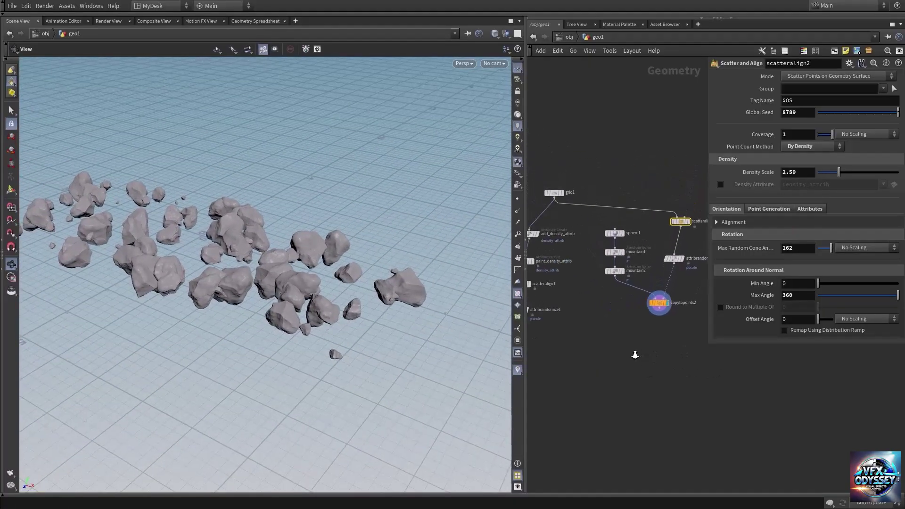
middle_click_drag(629, 381, 674, 348)
middle_click_drag(584, 354, 622, 334)
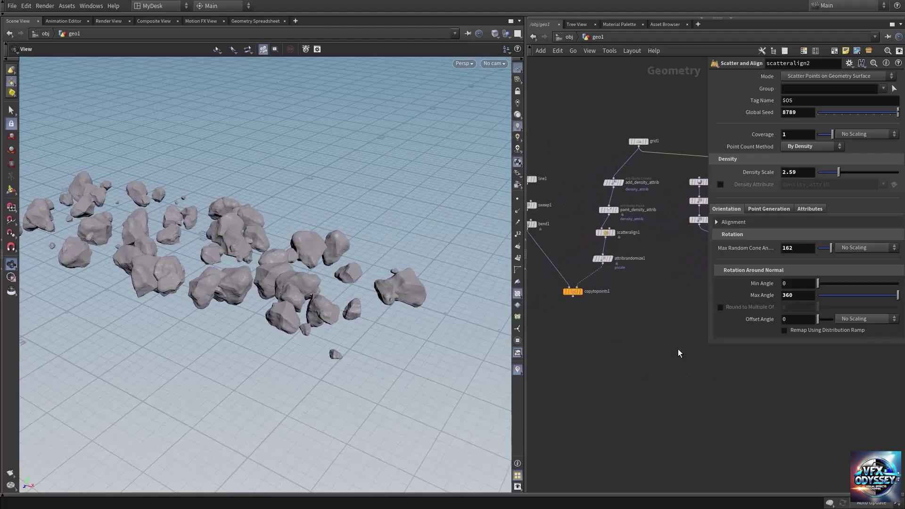
middle_click_drag(678, 353, 644, 355)
key("p")
key("Tab")
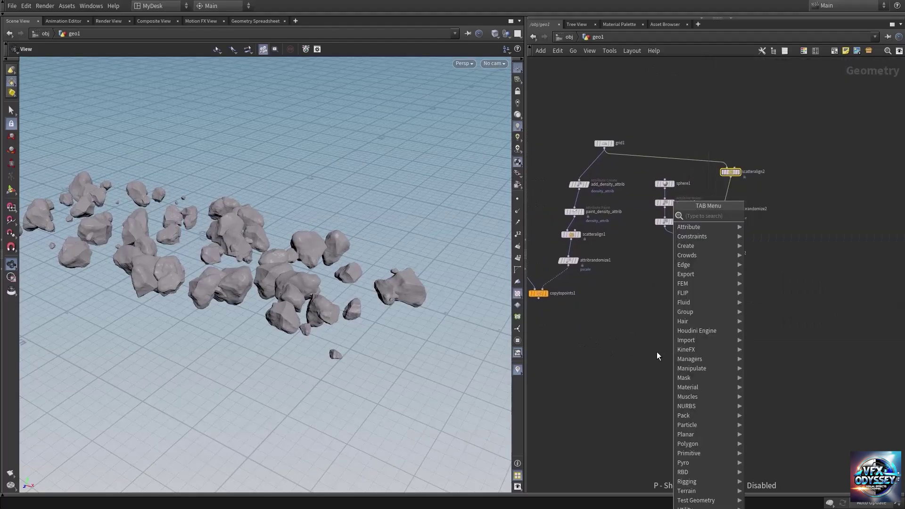
type("merg")
key("Return")
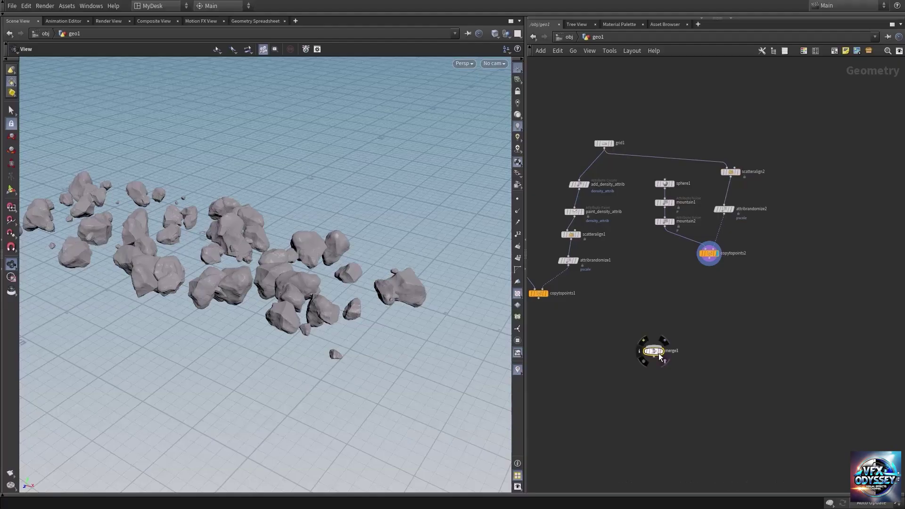
left_click(649, 382)
Wire copytopoints1 and copytopoints2 into merge1 and display the merged result
left_click_drag(538, 299, 647, 365)
left_click_drag(715, 263, 659, 372)
left_click(658, 373)
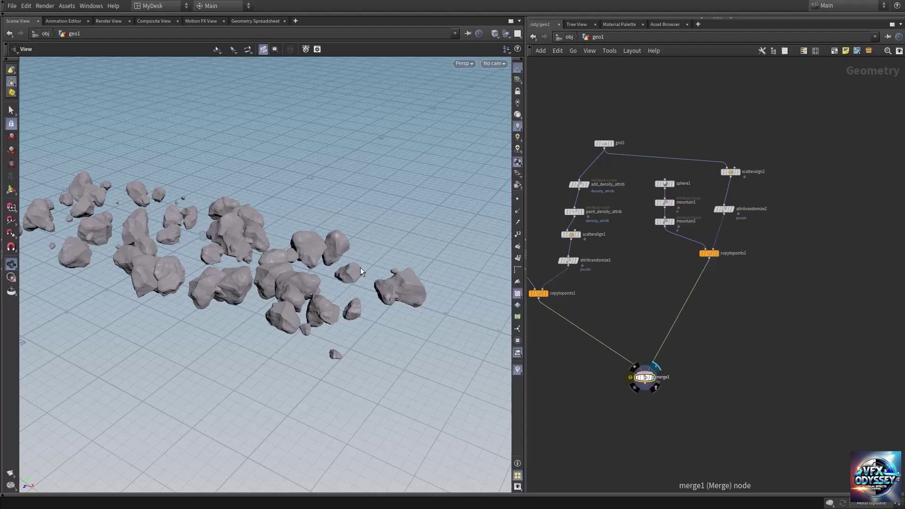
Widen the viewport and examine the merged grass and rocks from several angles
left_click_drag(332, 268, 284, 251)
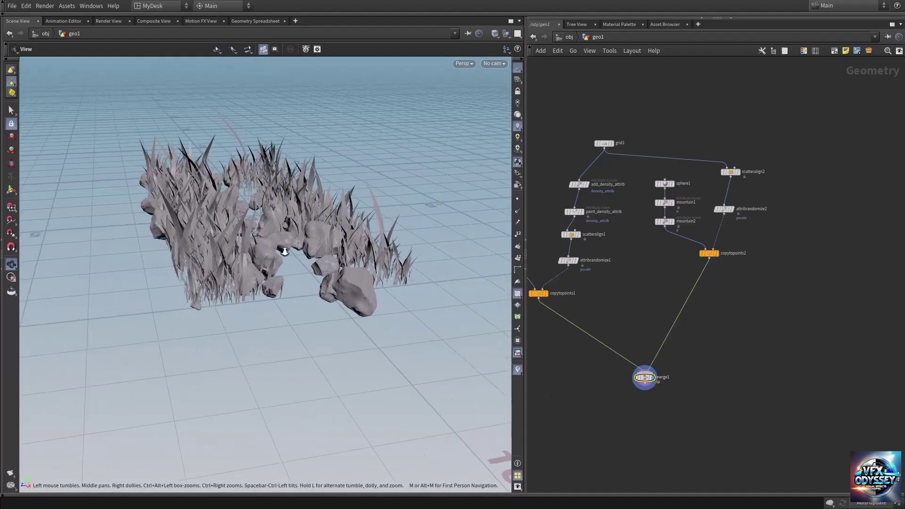
right_click_drag(285, 250, 434, 255)
middle_click_drag(322, 238, 313, 286)
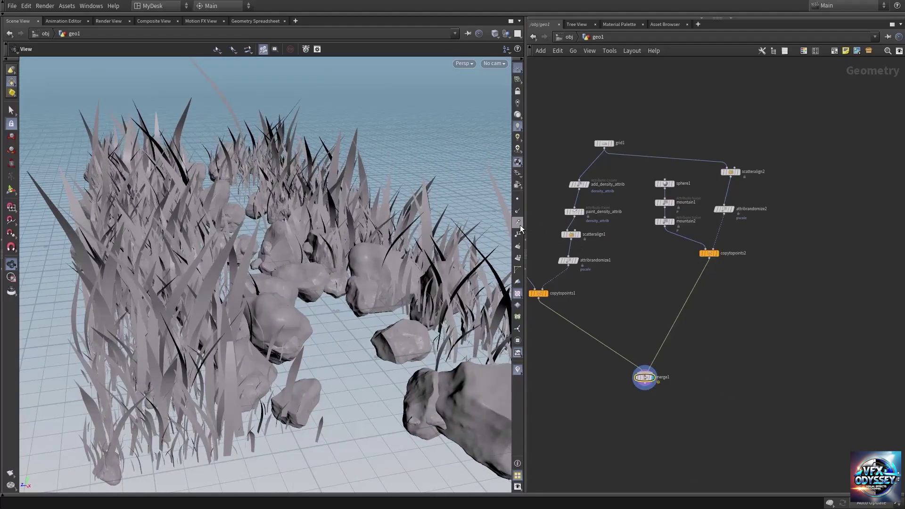
left_click_drag(525, 225, 569, 226)
right_click_drag(432, 259, 346, 269)
left_click_drag(345, 269, 354, 299)
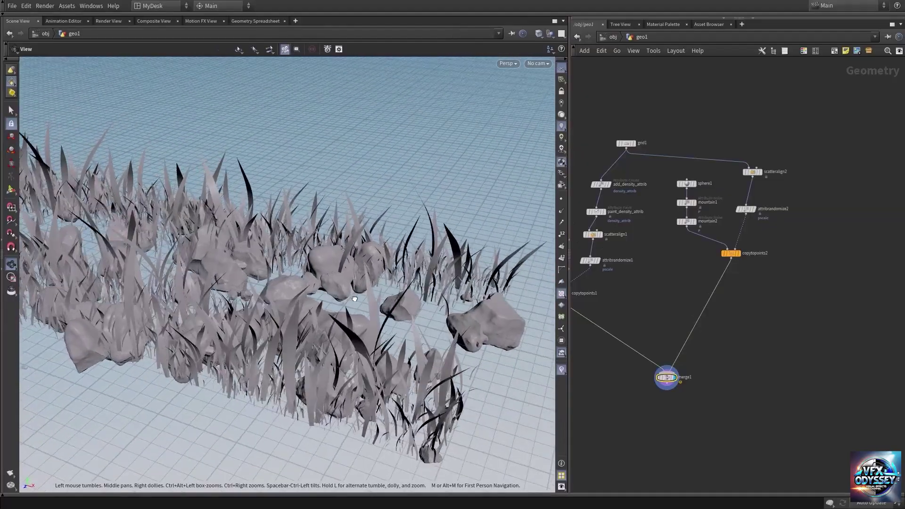
left_click_drag(247, 294, 325, 207)
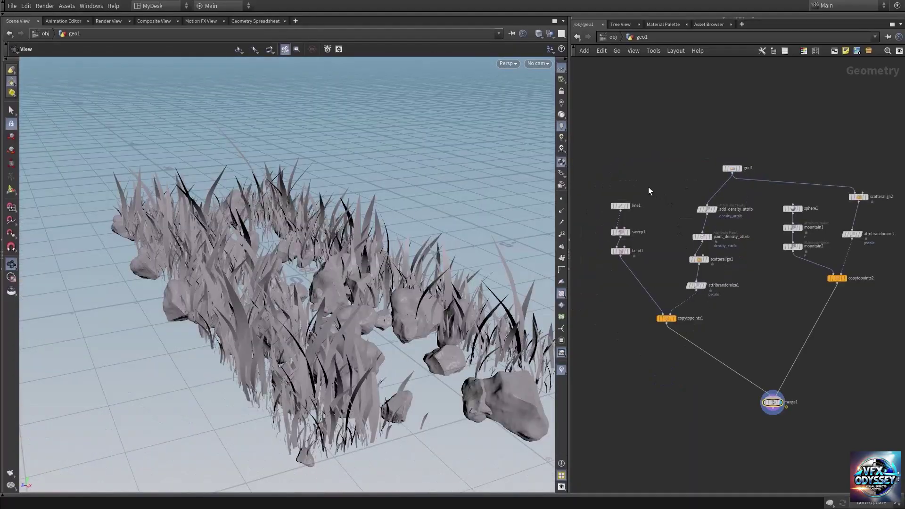
Show the parameters of line1 and set its Length to 1.5 to shorten the grass blades
left_click_drag(649, 187, 604, 214)
mouse_move(615, 208)
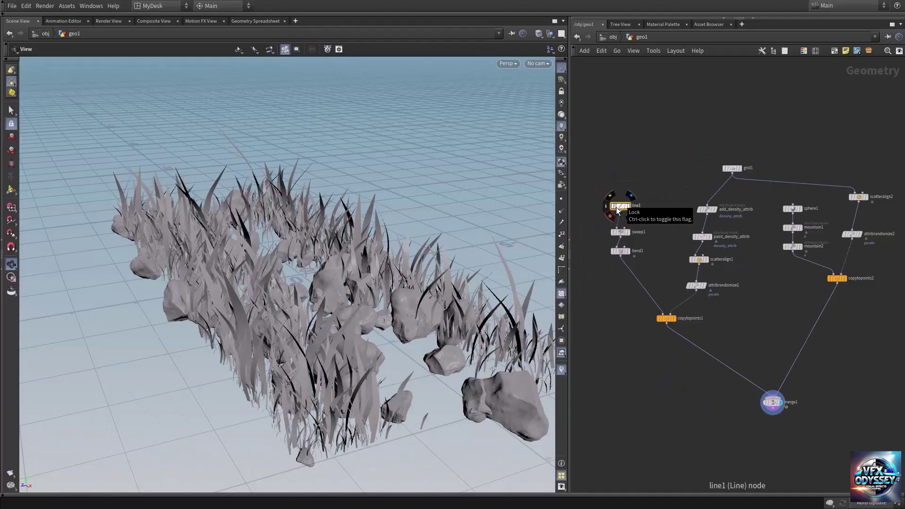
key("p")
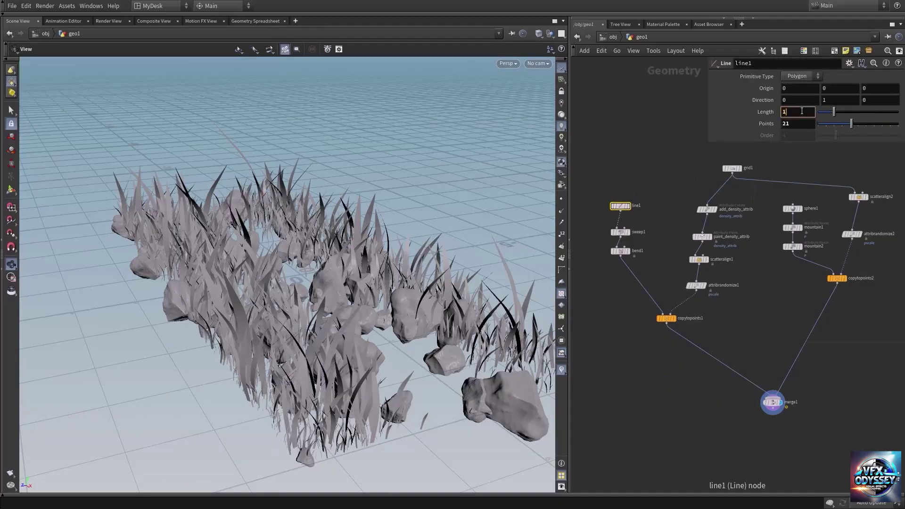
type(".5")
key("Return")
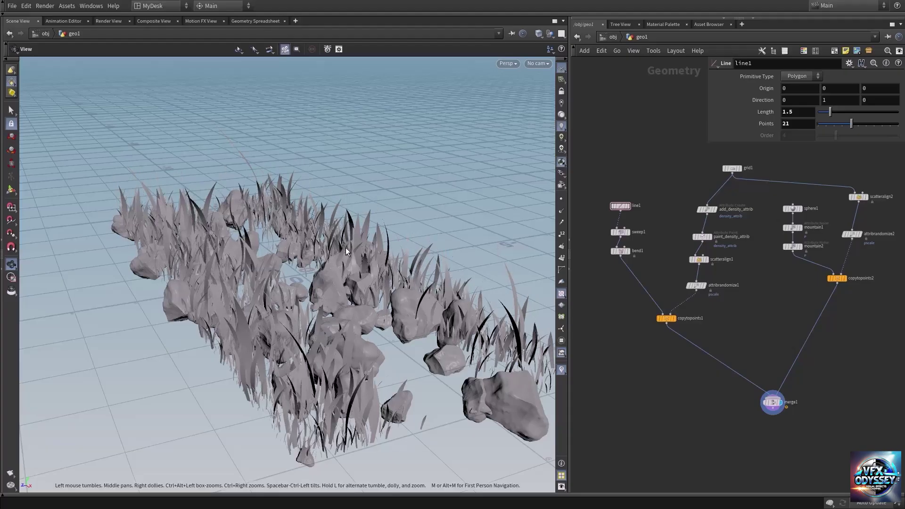
mouse_move(317, 268)
left_mouse_down()
mouse_move(324, 242)
mouse_move(303, 248)
mouse_move(299, 273)
mouse_move(321, 260)
left_mouse_up()
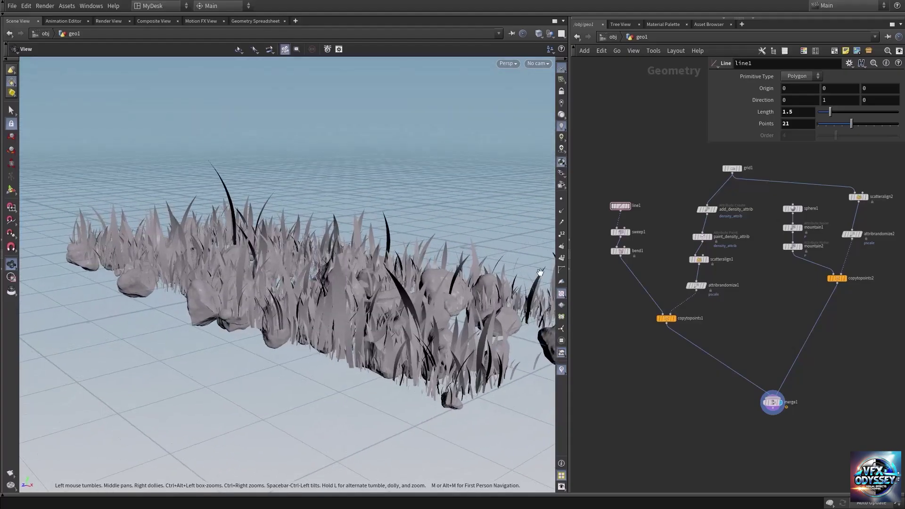
Set the value of the third point in sweep1's scale ramp to 0.394 to narrow the upper blades
middle_click(611, 232)
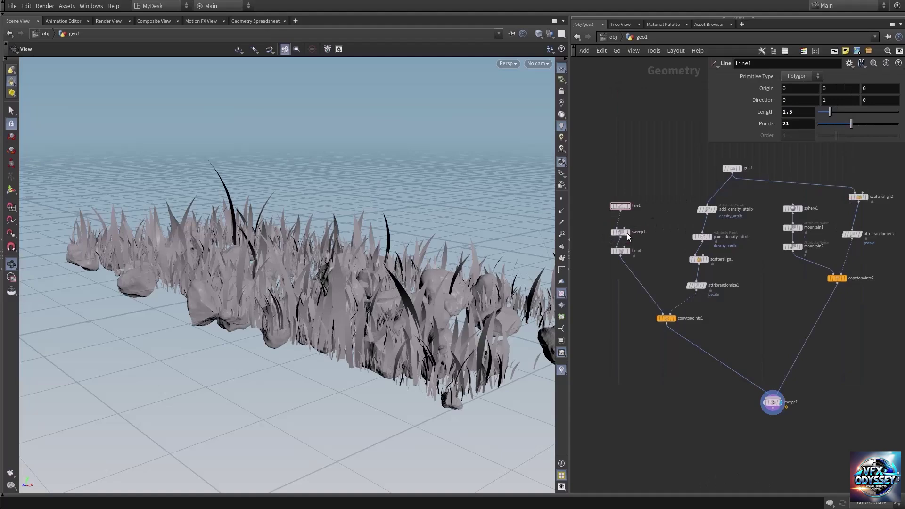
left_click(620, 232)
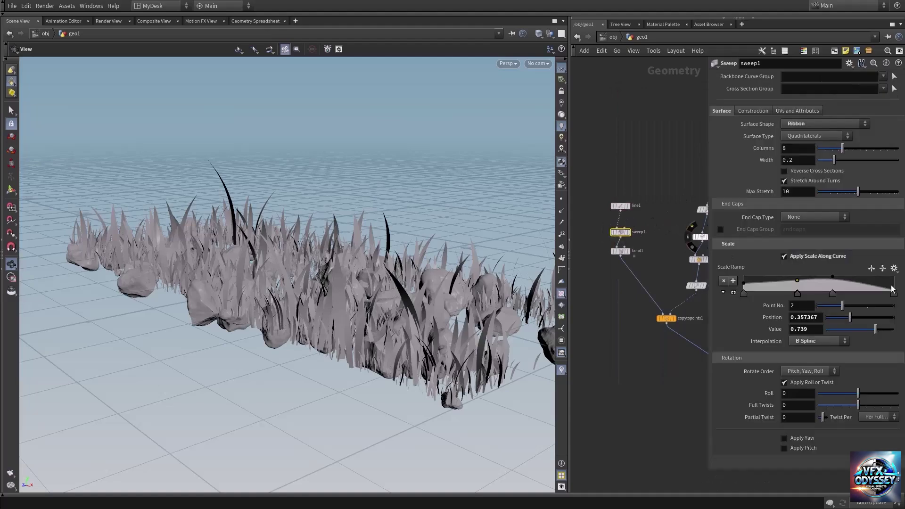
left_click(832, 293)
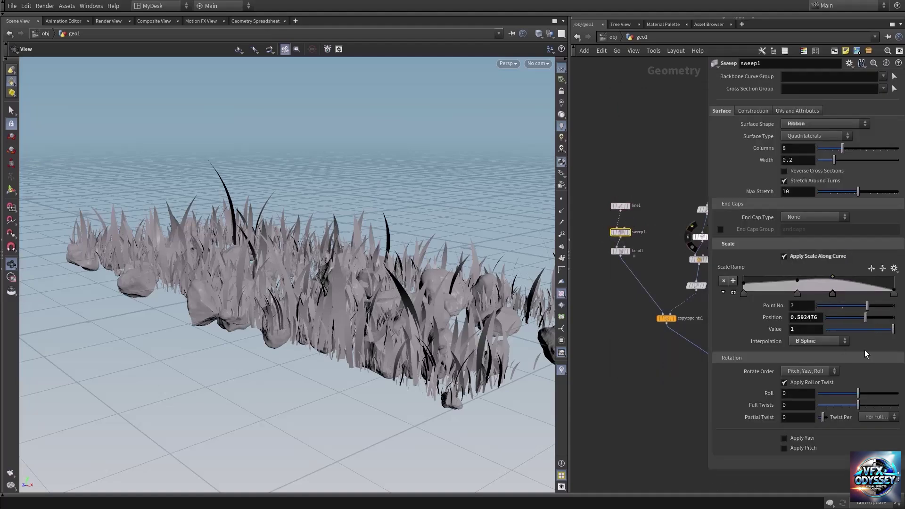
left_click(864, 329)
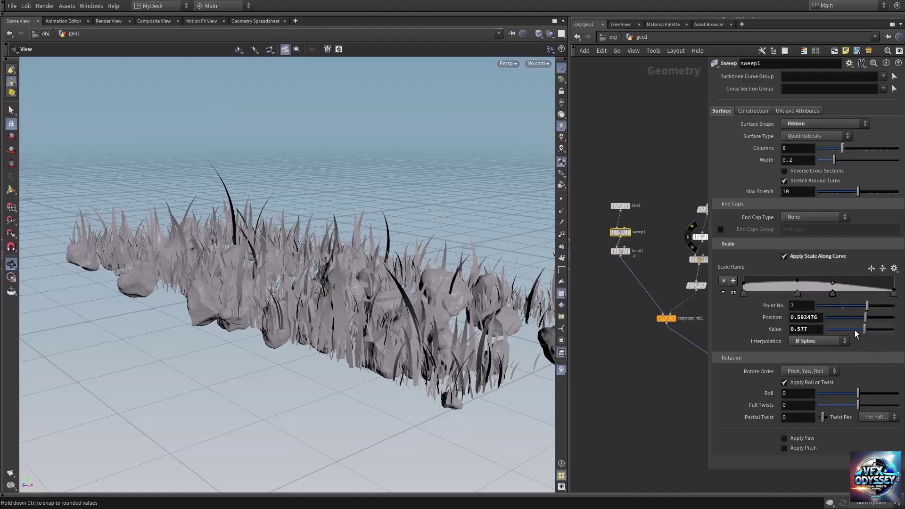
left_click(852, 330)
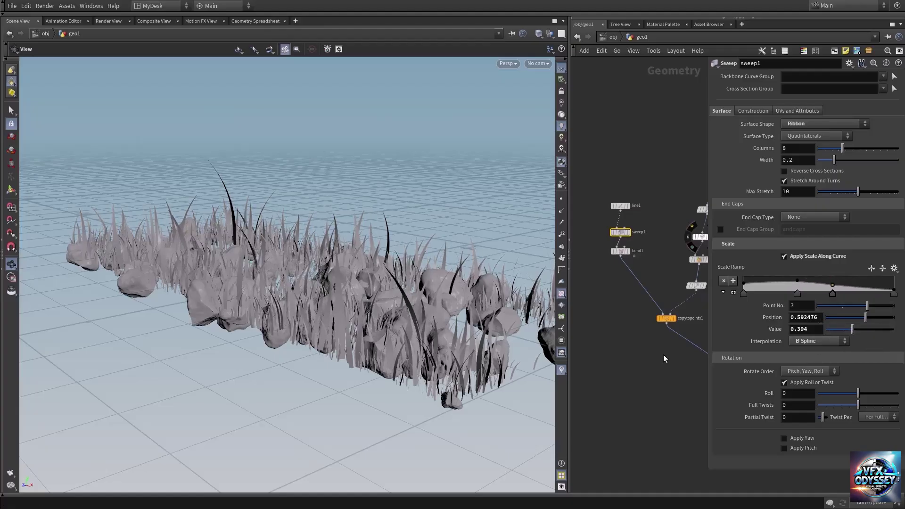
mouse_move(372, 326)
left_mouse_down()
mouse_move(311, 316)
mouse_move(378, 319)
left_mouse_up()
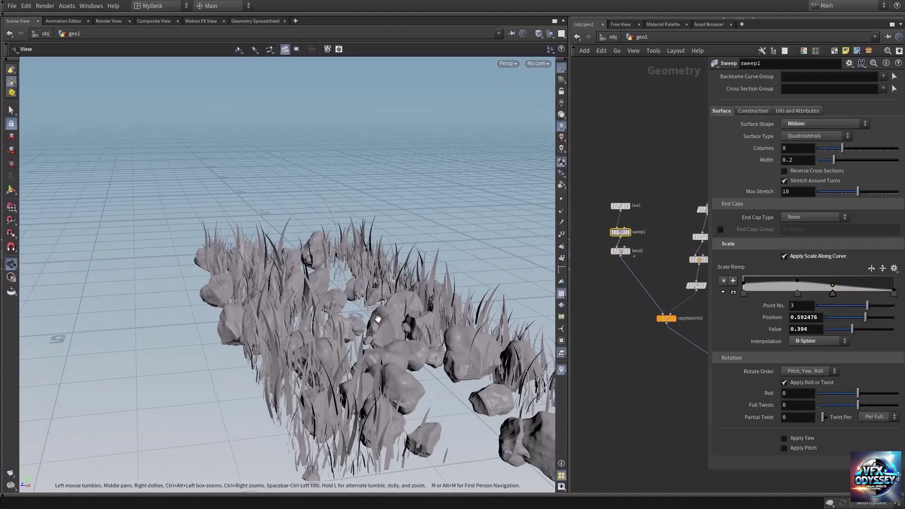
Lower the value of the second point in sweep1's scale ramp and check the slimmer blades among the rocks
left_click(797, 293)
left_click(854, 330)
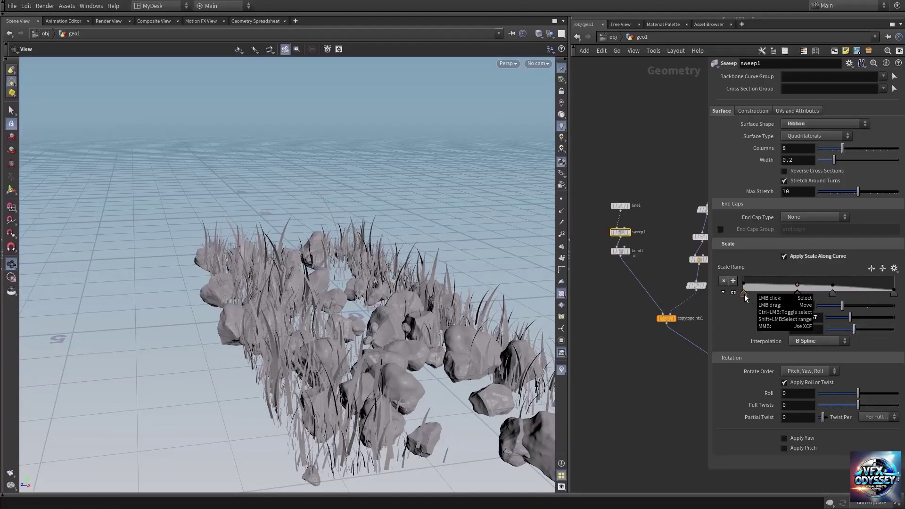
left_click_drag(388, 347, 420, 325)
middle_click_drag(413, 334, 331, 319)
left_click_drag(331, 319, 358, 359)
Show the parameters of scatteralign2 and try the Round to Multiple Of option for the rocks' rotation around the normal
key("p")
middle_click_drag(753, 333, 685, 304)
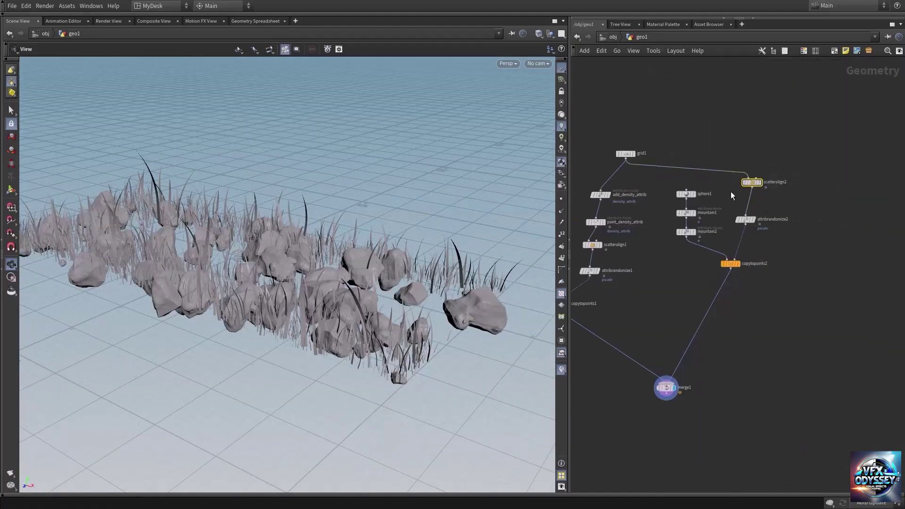
key("p")
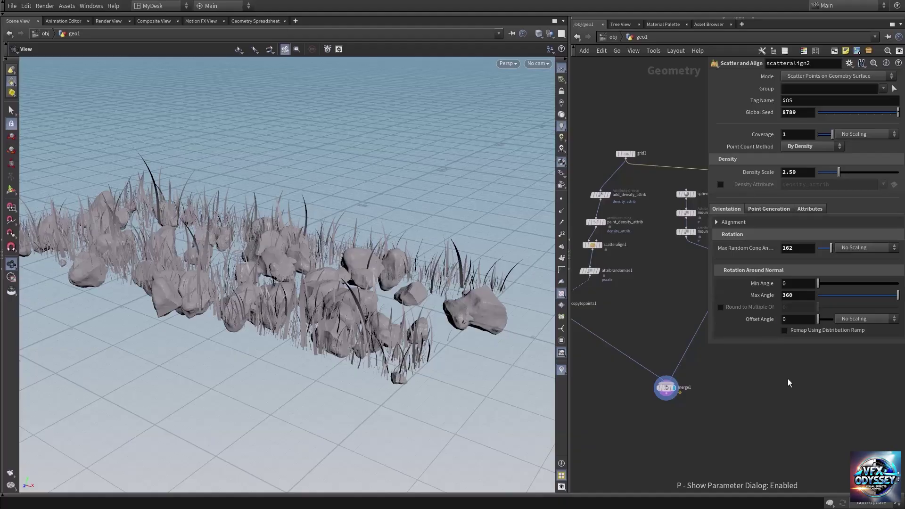
middle_click_drag(789, 383, 688, 372)
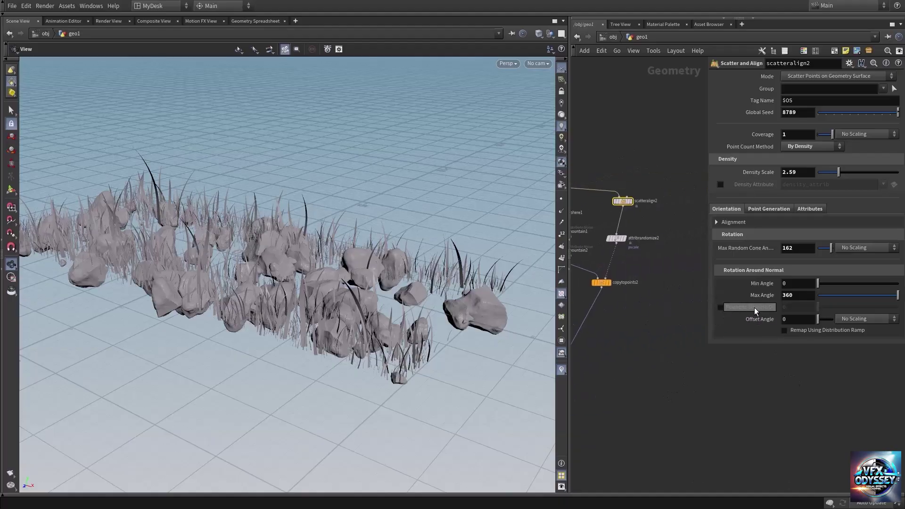
left_click(720, 306)
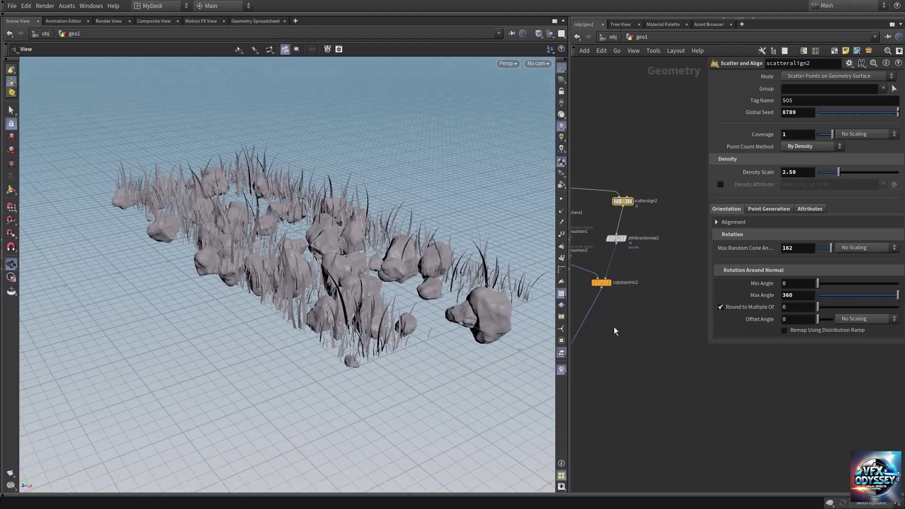
left_click(799, 306)
left_click(720, 307)
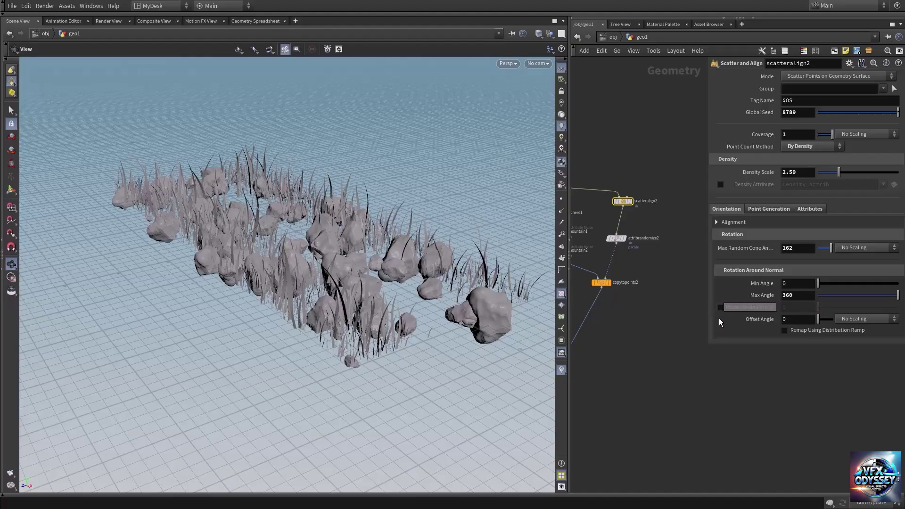
Widen the network view, add a new Grid node in the empty area beside the rock nodes and display it
middle_click_drag(680, 253, 640, 265)
key("Tab")
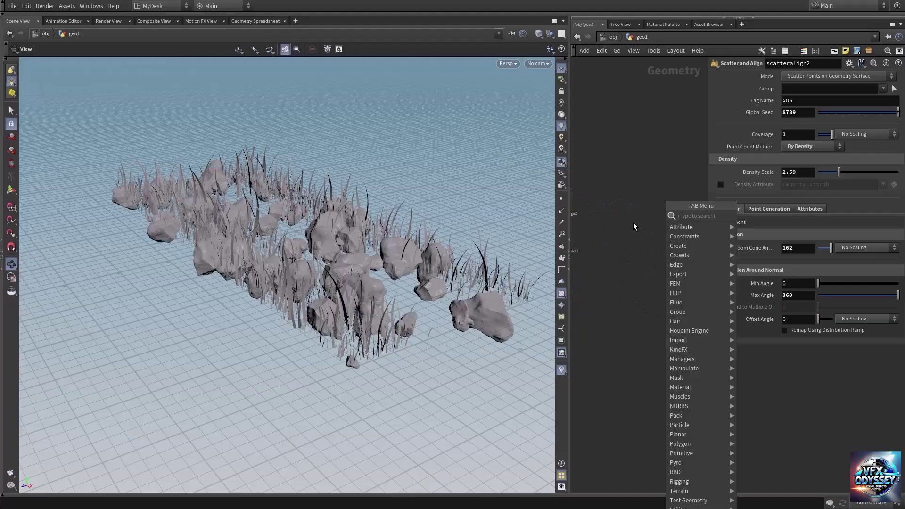
left_click_drag(568, 187, 419, 188)
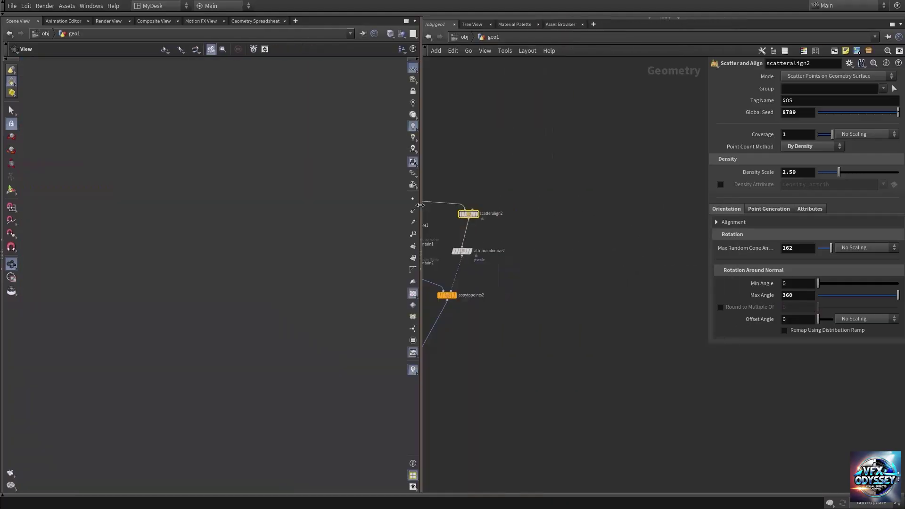
key("Tab")
type("grid")
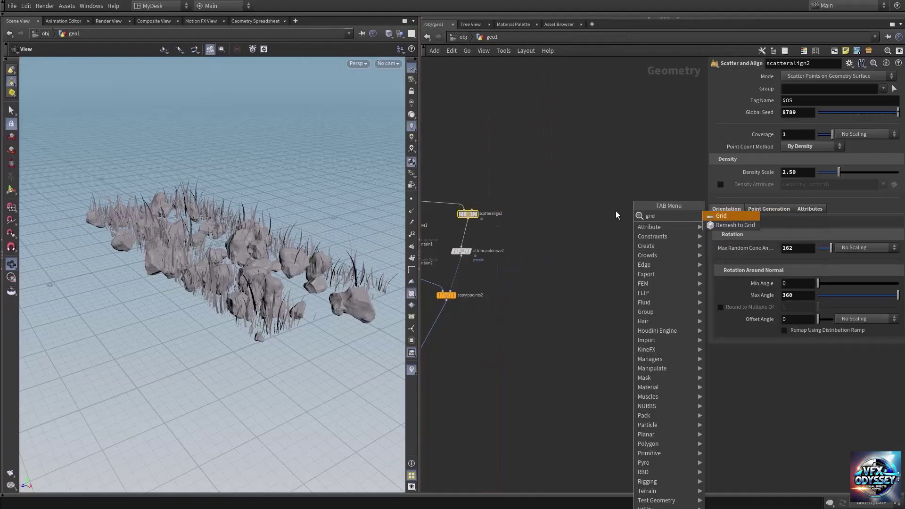
key("Return")
left_click(615, 211)
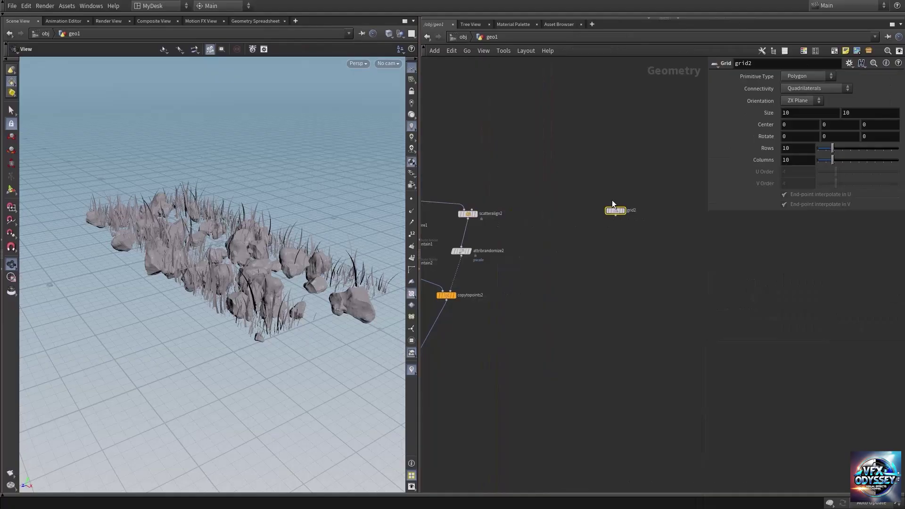
left_click(623, 210)
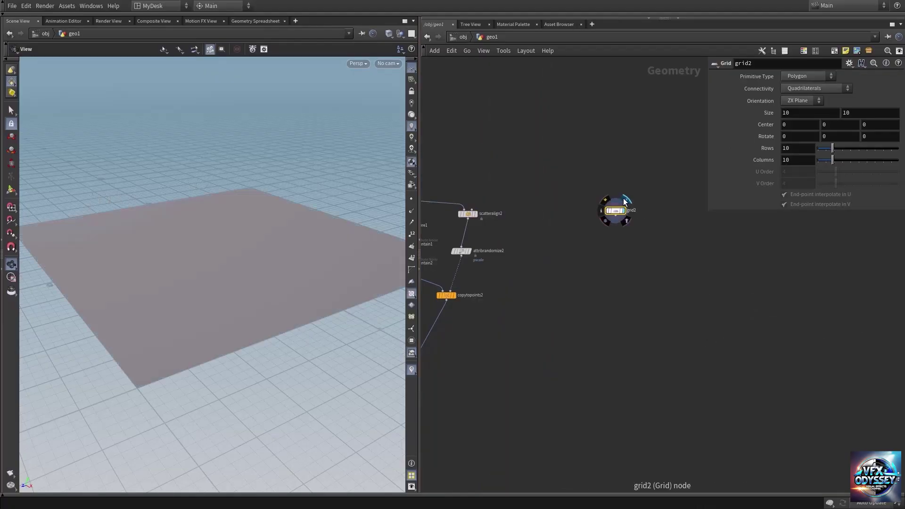
Add a Scatter and Align node below grid2, wire grid2 into its first input and display the scattered points
key("Tab")
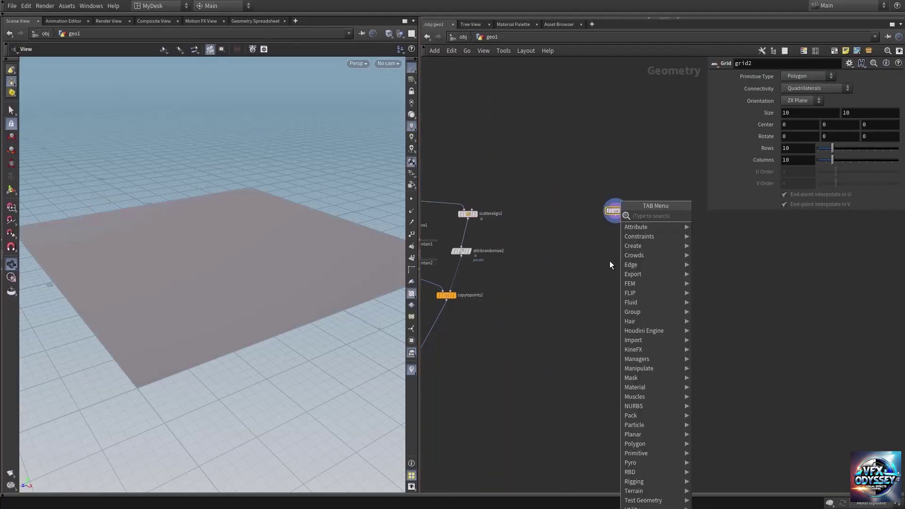
type("sca")
left_click(753, 225)
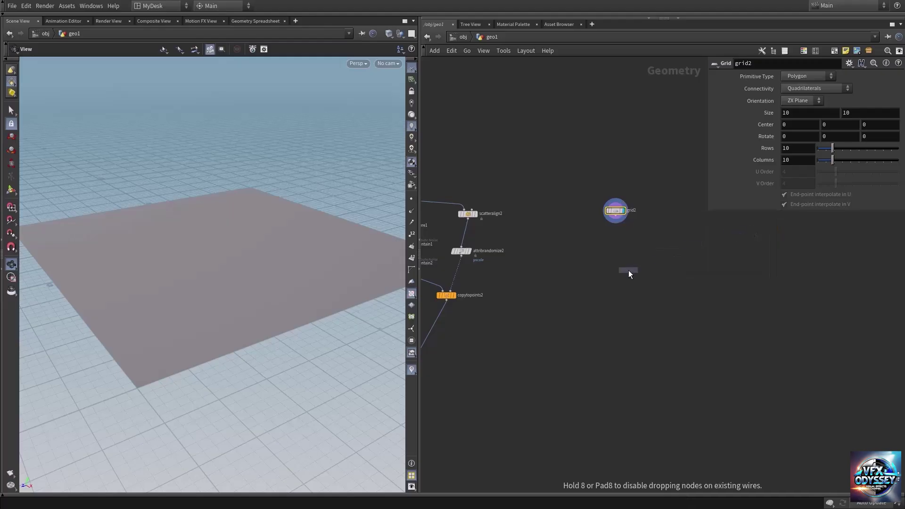
left_click(629, 270)
left_click(618, 220)
left_click(616, 222)
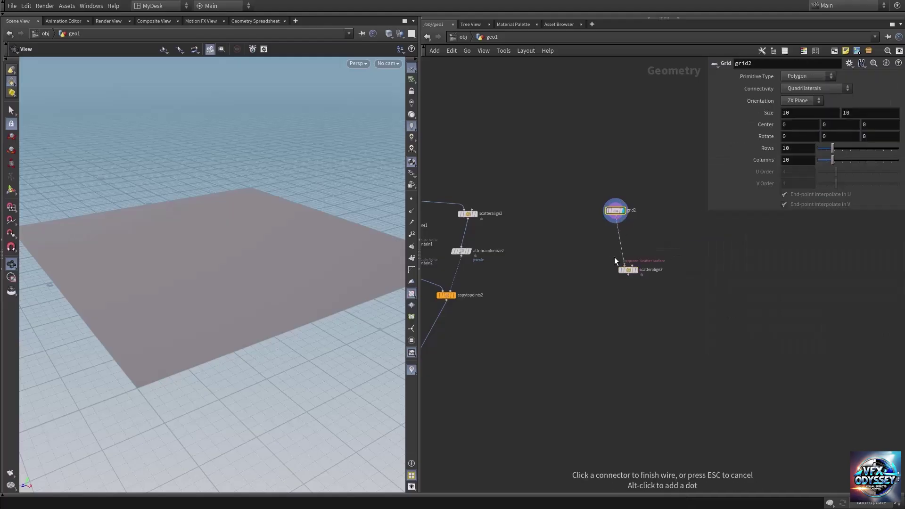
left_click(625, 265)
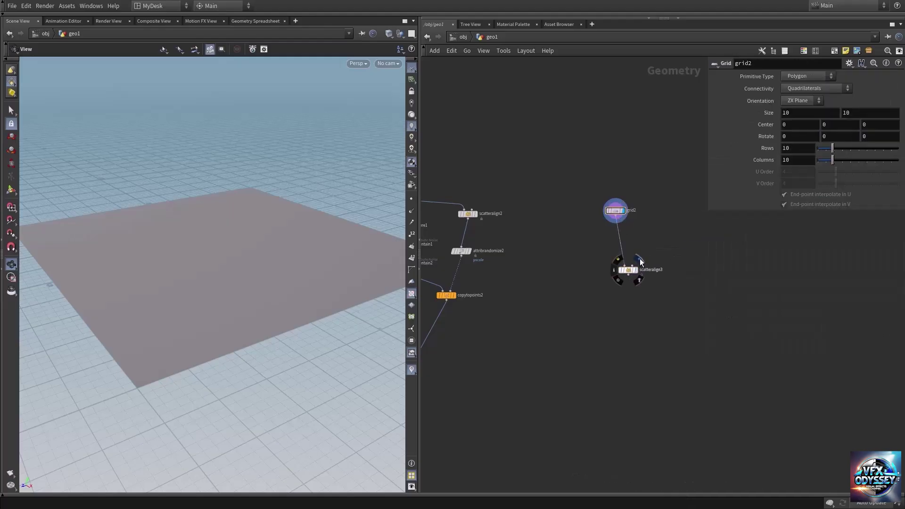
left_click(631, 270)
Set scatteralign3's Coverage to 1, its Point Count Method to By Density and its Density Scale to 2.12
scroll(662, 249, "up", 3)
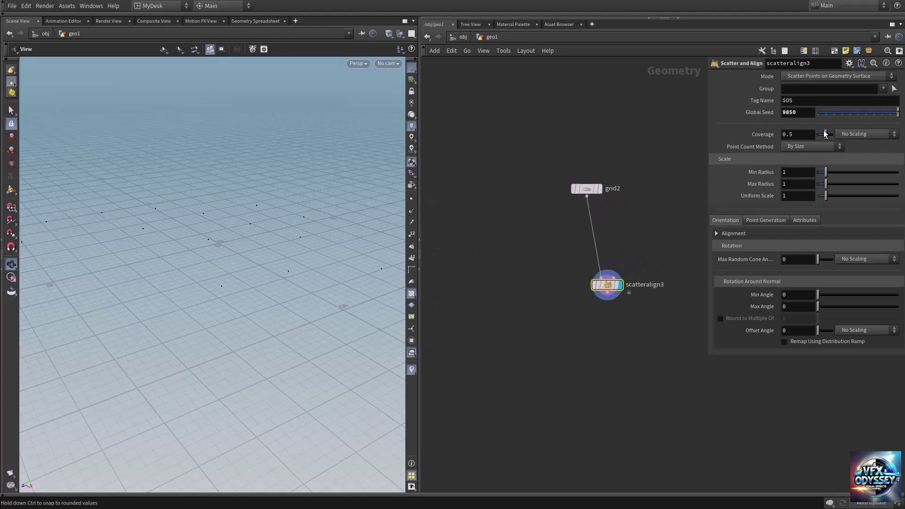
left_click_drag(825, 135, 861, 133)
left_click(808, 147)
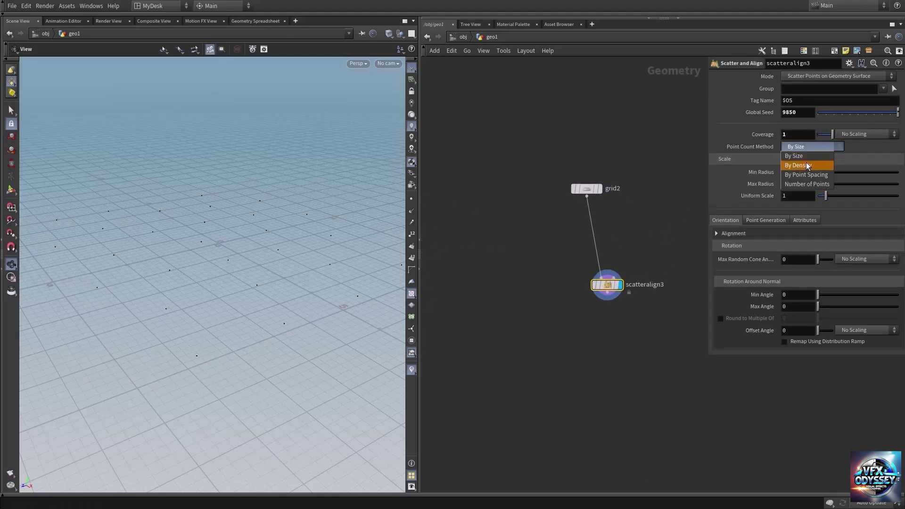
left_click(807, 165)
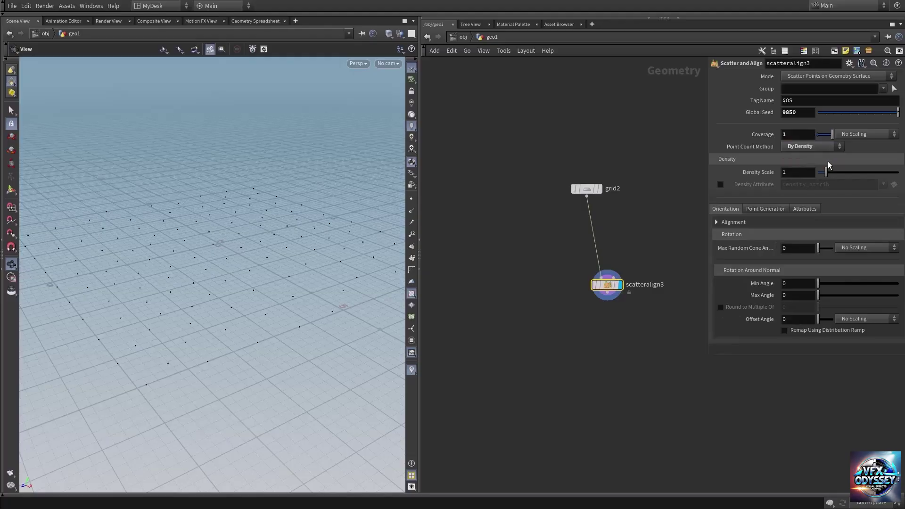
left_click_drag(826, 172, 835, 175)
scroll(199, 263, "down", 1)
middle_click_drag(595, 333, 598, 317)
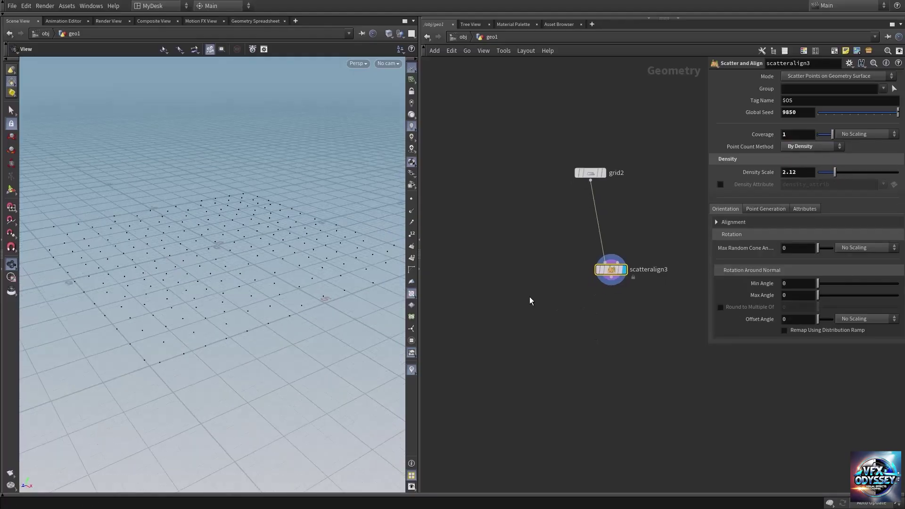
Add a Line node beside the grid2 and scatteralign3 chain and display it
key("Tab")
type("line")
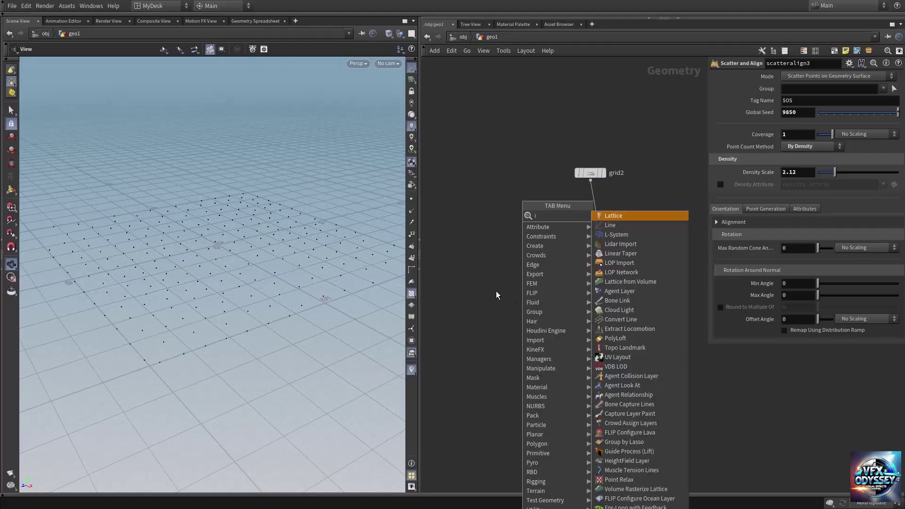
key("Return")
left_click(472, 237)
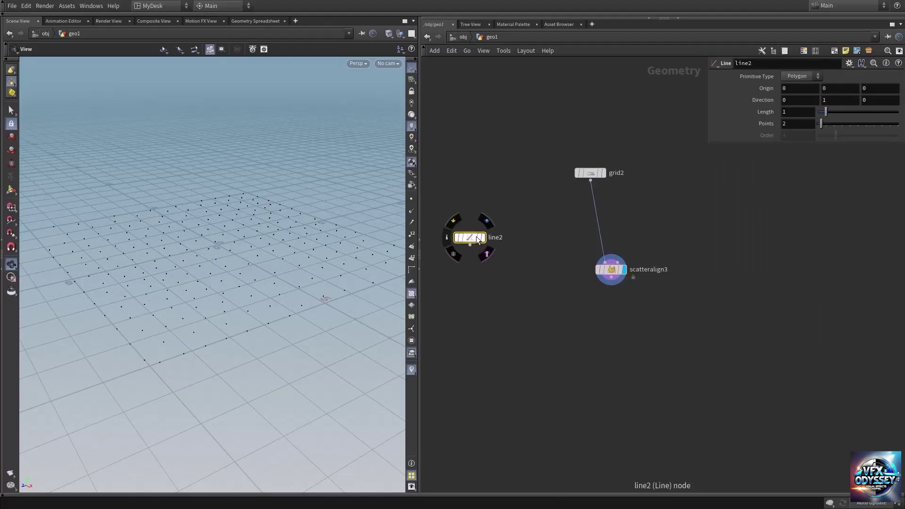
Add a Copy to Points node below line2 and scatteralign3
key("Tab")
type("copyt")
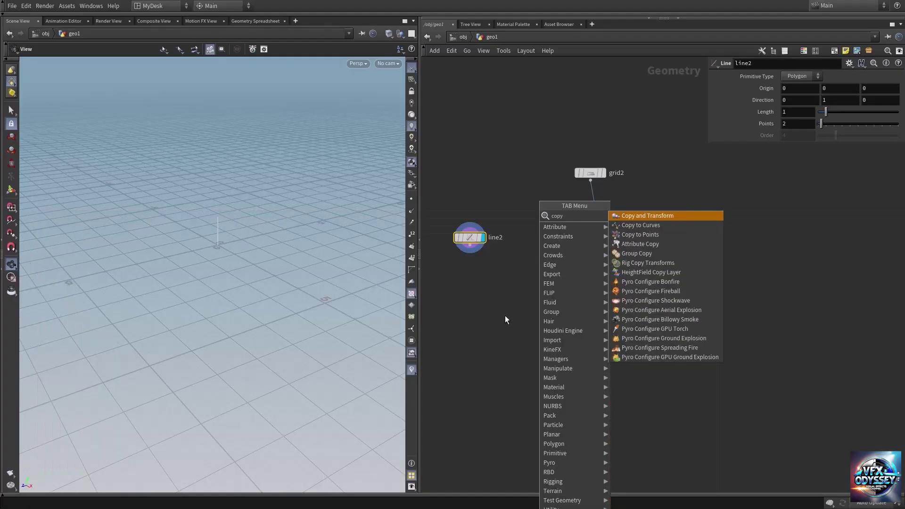
key("Down")
key("Down")
key("Return")
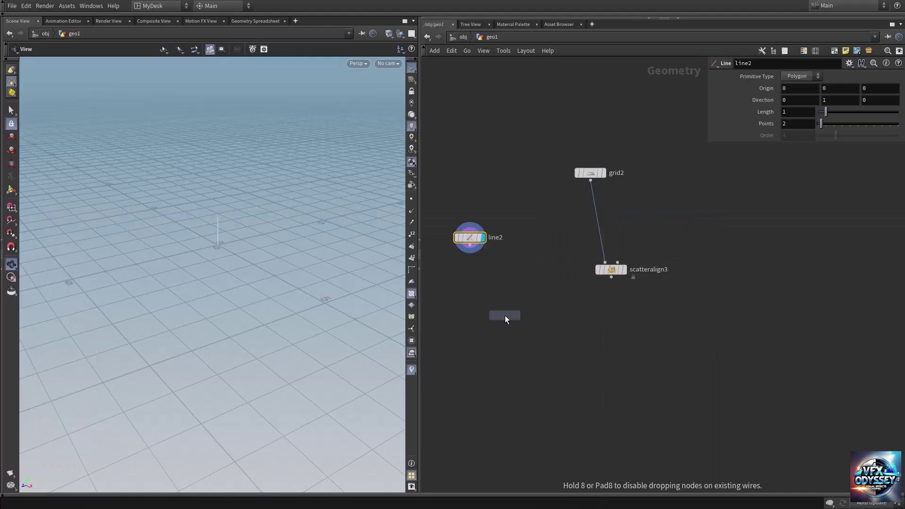
left_click(505, 315)
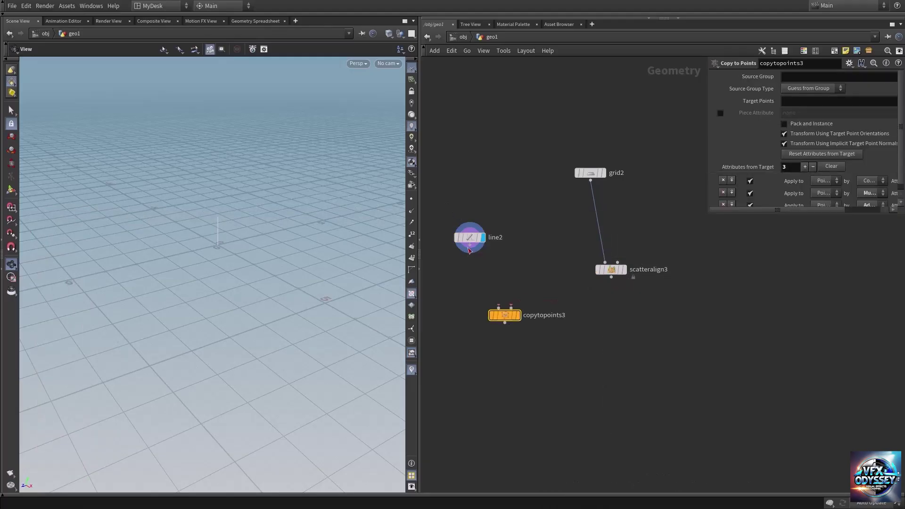
Wire line2 and scatteralign3 into the first and second inputs of copytopoints3 and display the copied lines
left_click(470, 246)
left_click(498, 307)
left_click(612, 277)
left_click(511, 307)
left_click(524, 294)
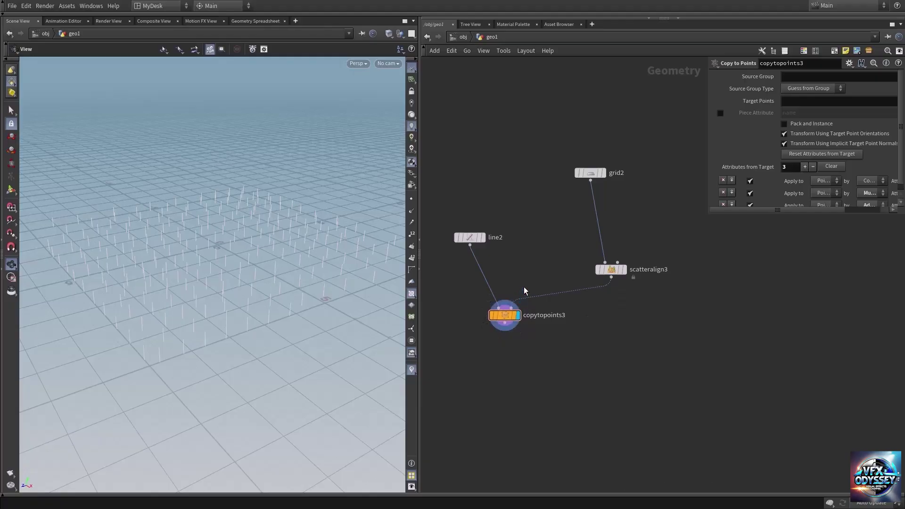
Set line2's Direction to 0, 0, 1 so the copied lines lie flat along Z
left_click_drag(498, 211, 455, 258)
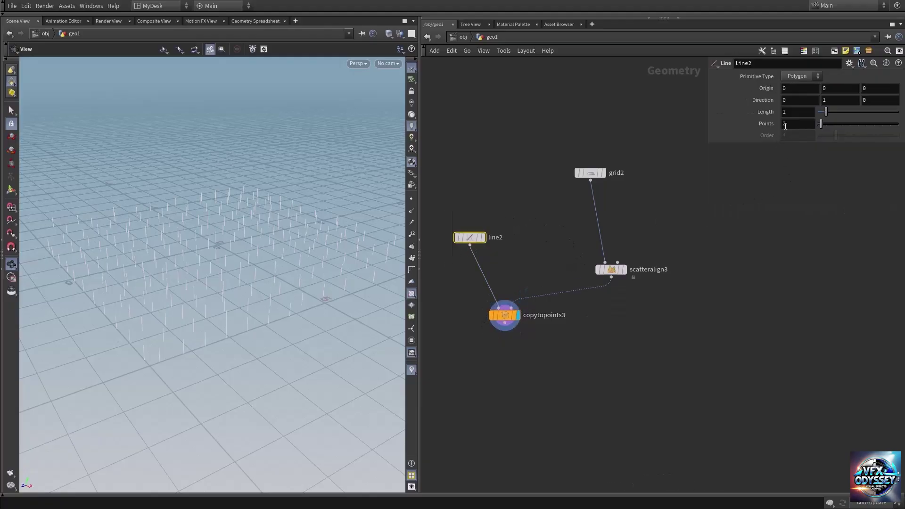
left_click(872, 99)
left_click_drag(837, 100, 658, 116)
type("0")
left_click(632, 101)
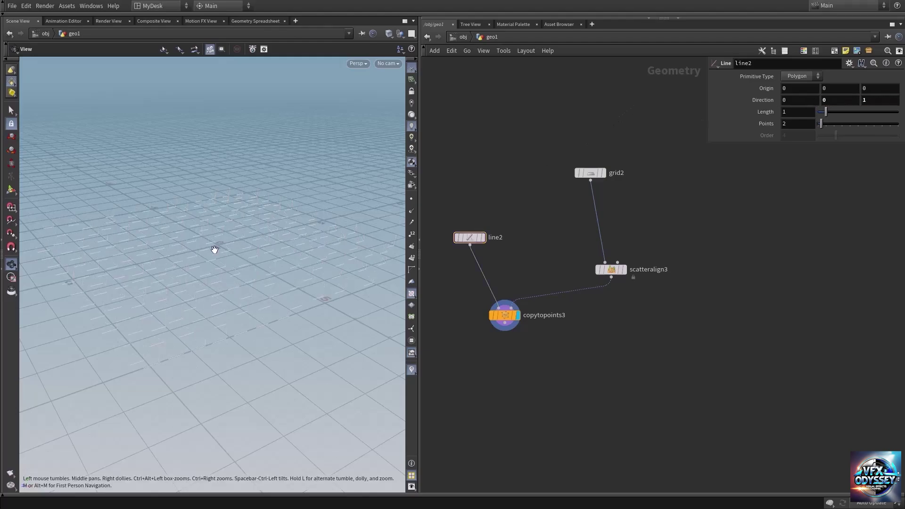
left_click_drag(214, 249, 325, 299)
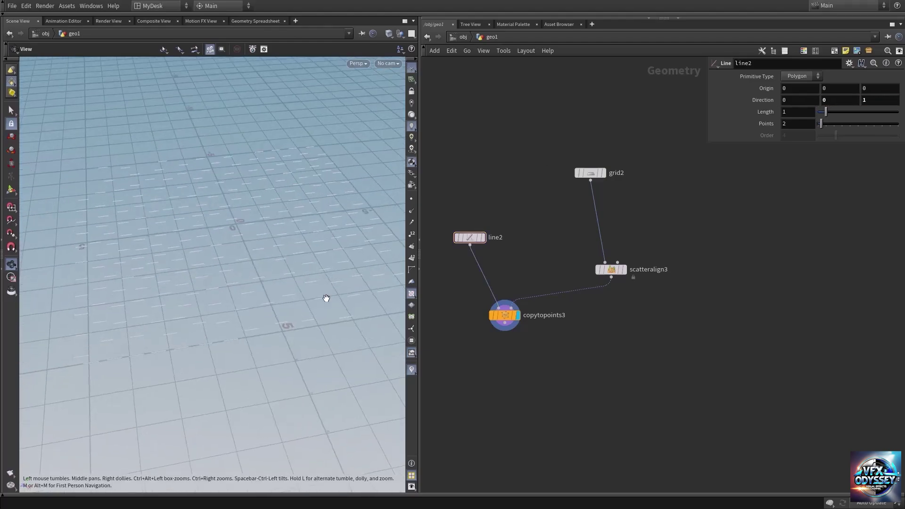
Disable the Radius Attribute output on scatteralign3 so the copied lines keep their full length
left_click(611, 269)
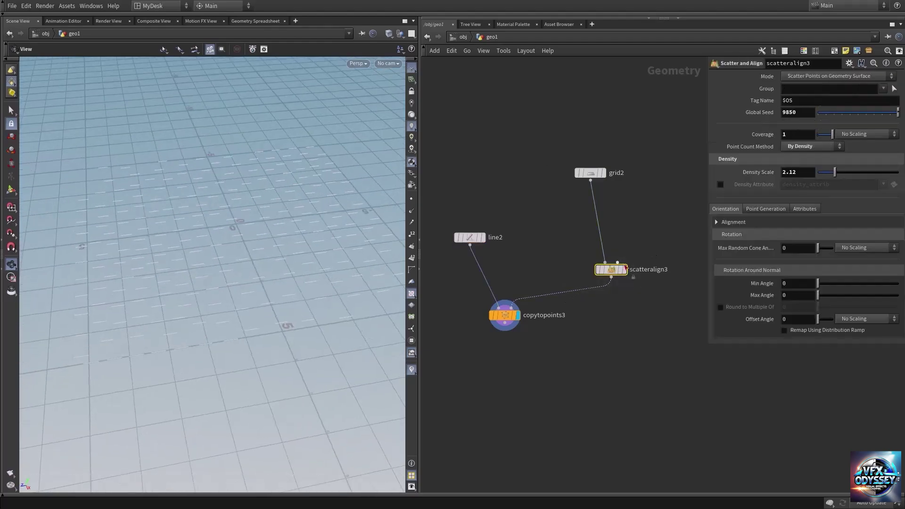
left_click(799, 209)
left_click(721, 246)
left_click(721, 246)
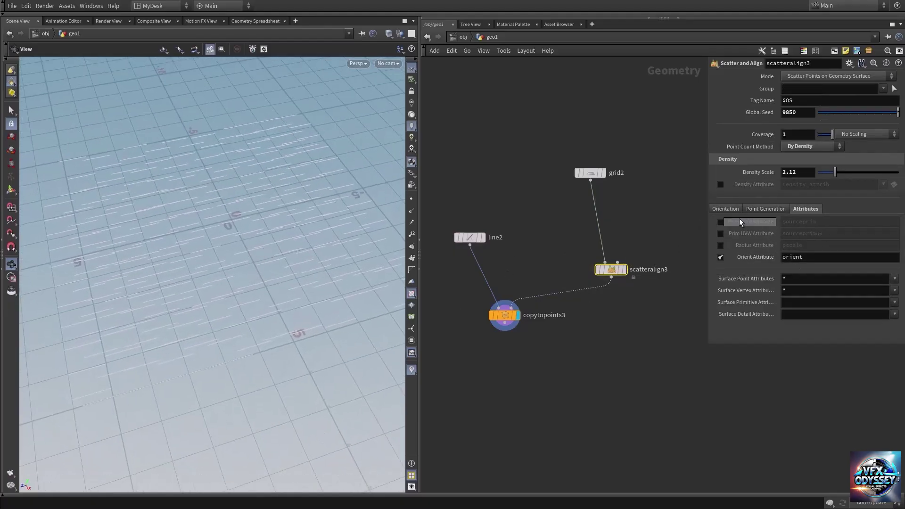
Set scatteralign3's Rotation Around Normal to a Max Angle of 360 and round it to multiples of 90
left_click(731, 209)
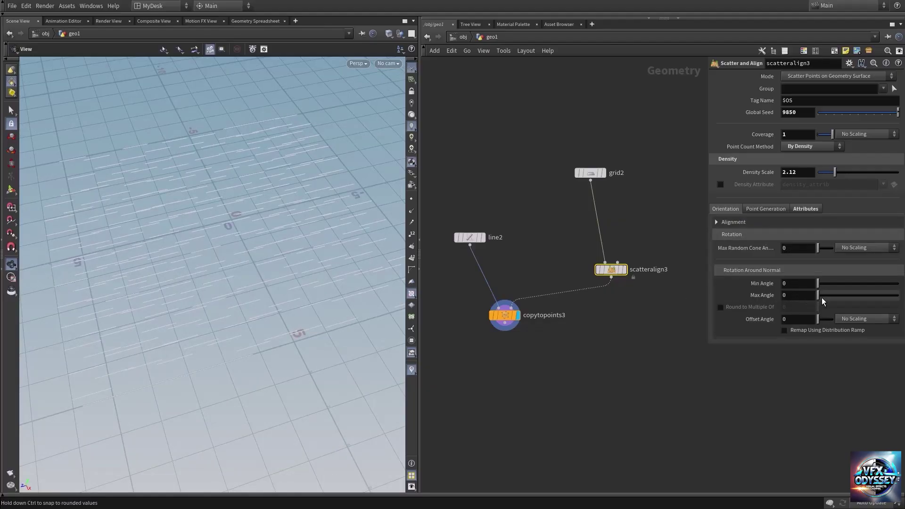
left_click_drag(820, 296, 898, 295)
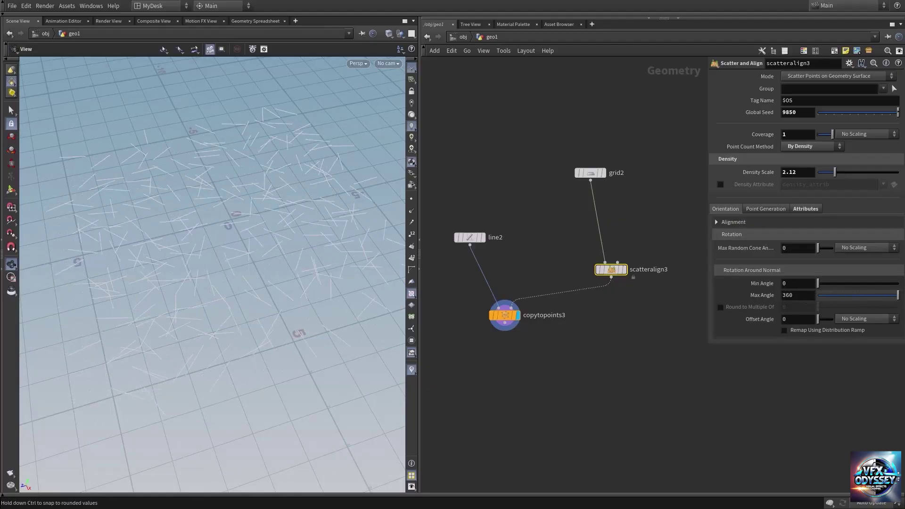
left_click(720, 307)
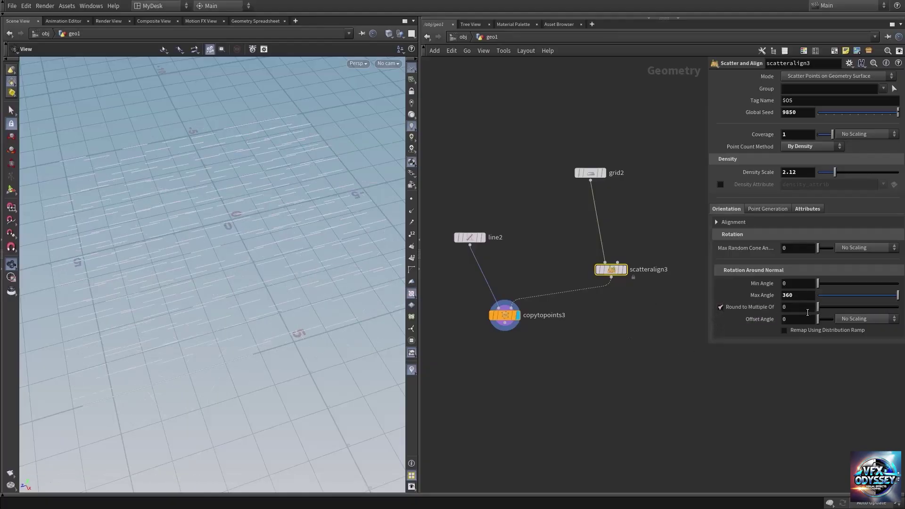
double_click(810, 309)
mouse_move(625, 272)
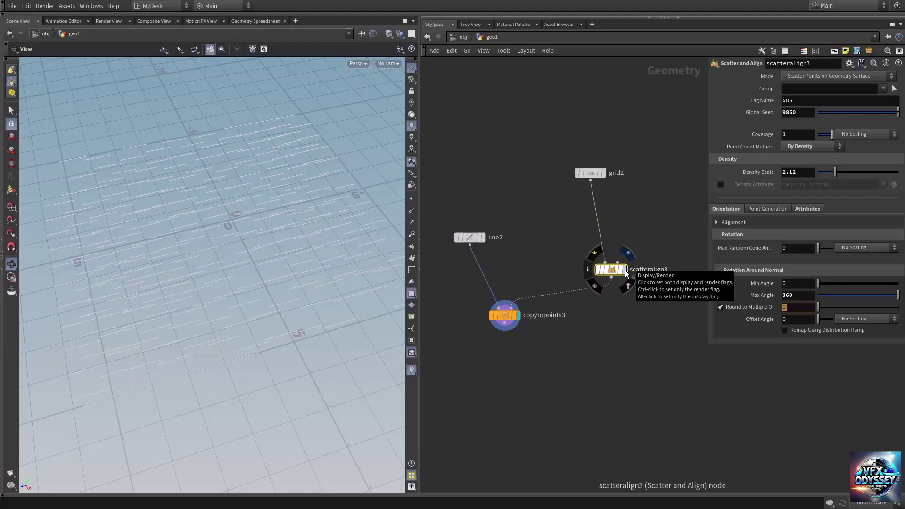
type("90")
key("Return")
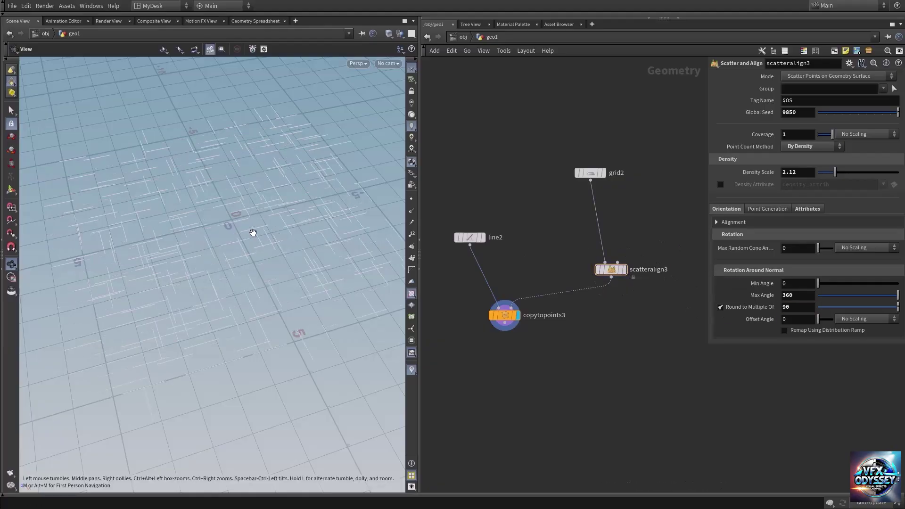
left_click_drag(197, 250, 259, 251)
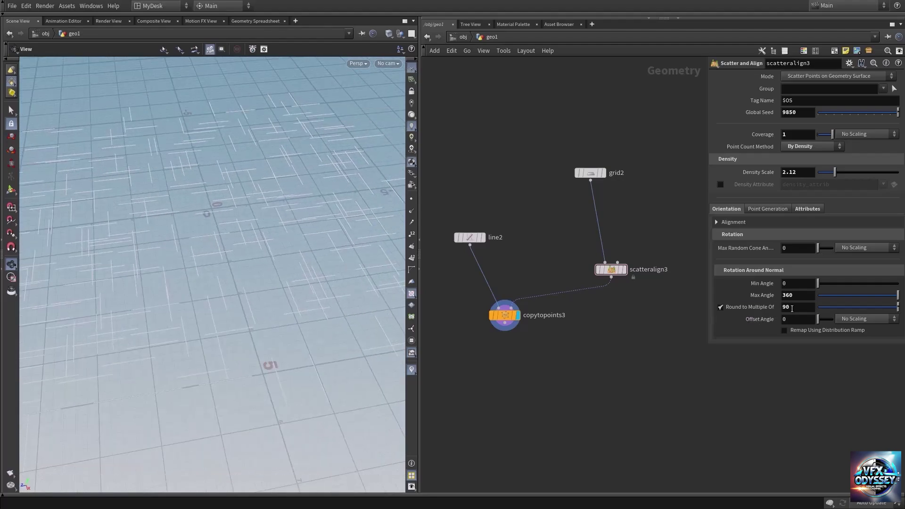
left_click_drag(242, 256, 214, 284)
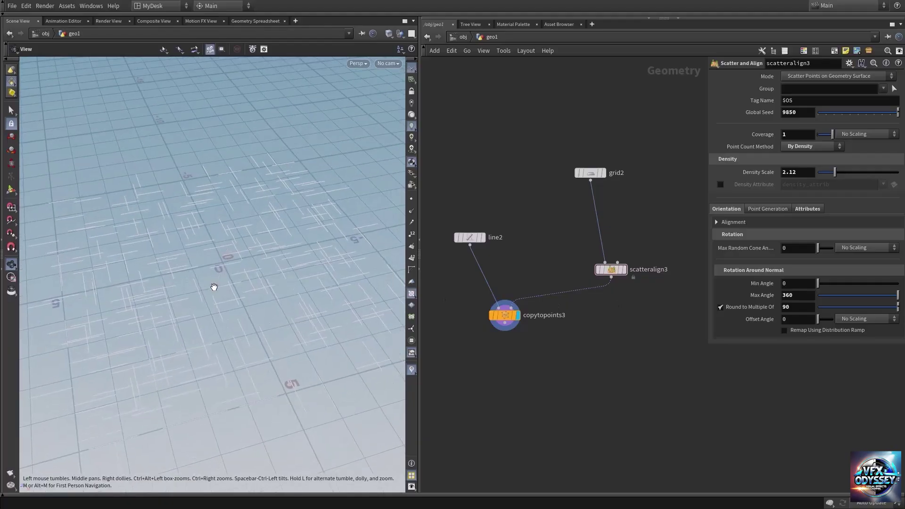
Add a PolyWire node, wire copytopoints3 into it, and display it
middle_click_drag(535, 380, 549, 343)
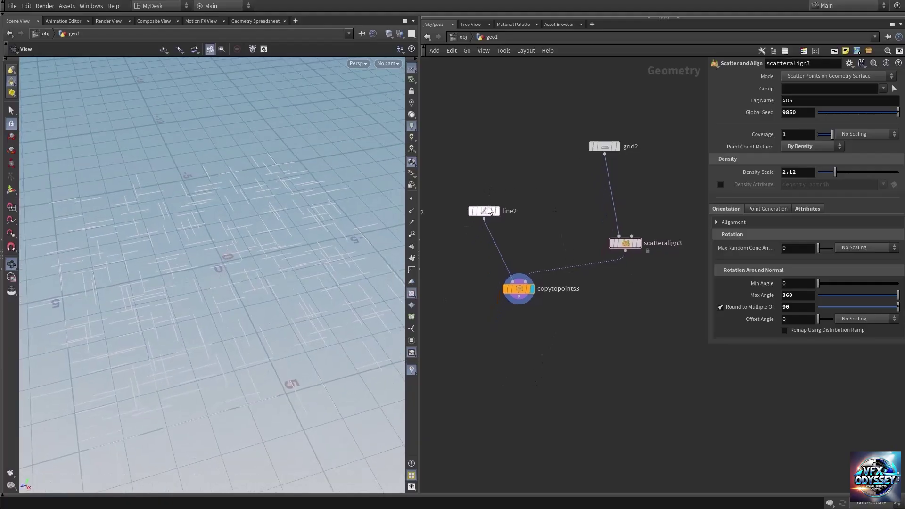
left_click_drag(488, 211, 498, 191)
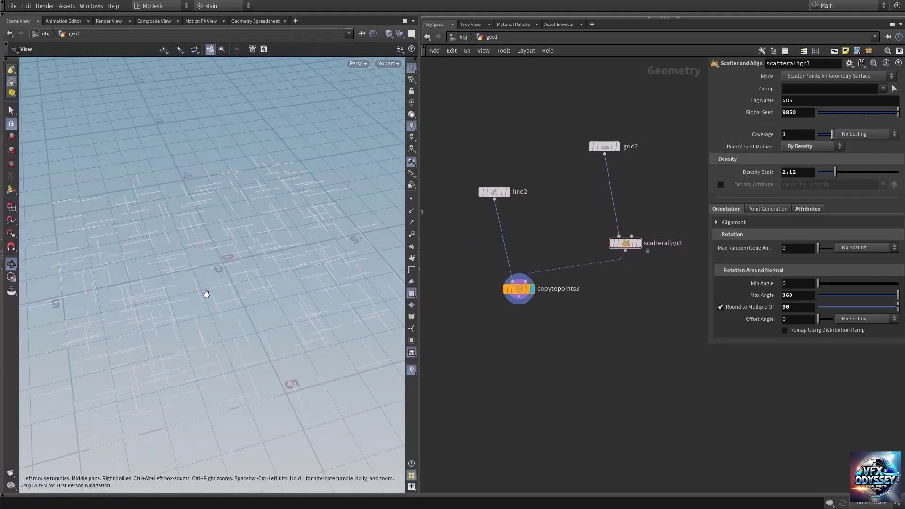
left_click_drag(207, 294, 188, 303)
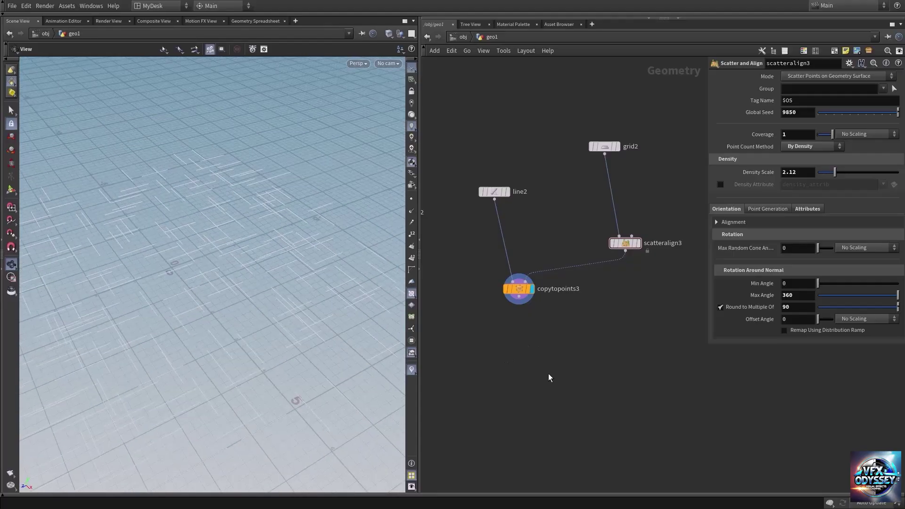
middle_click_drag(548, 377, 556, 347)
key("Tab")
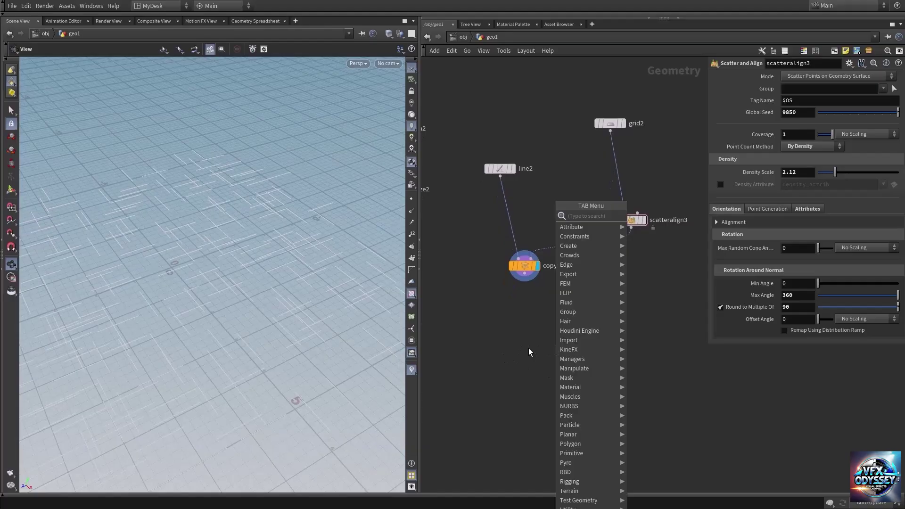
type("polyw")
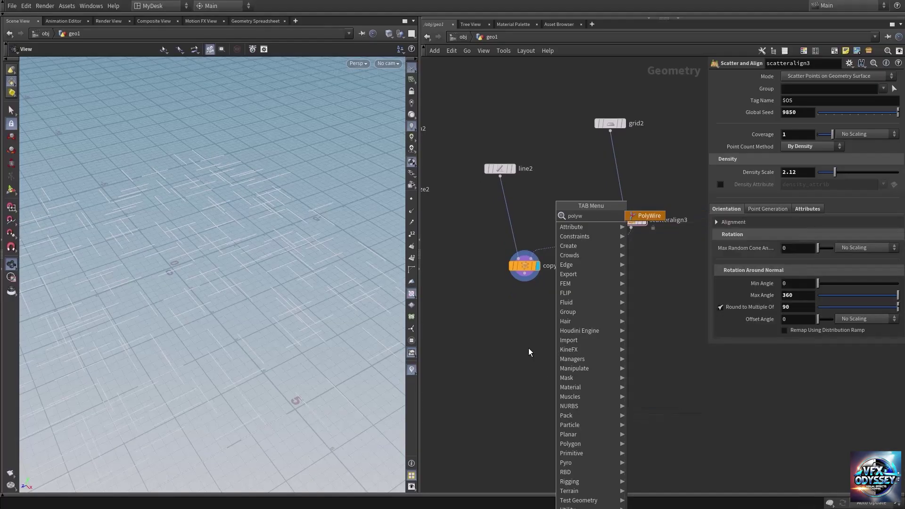
key("Return")
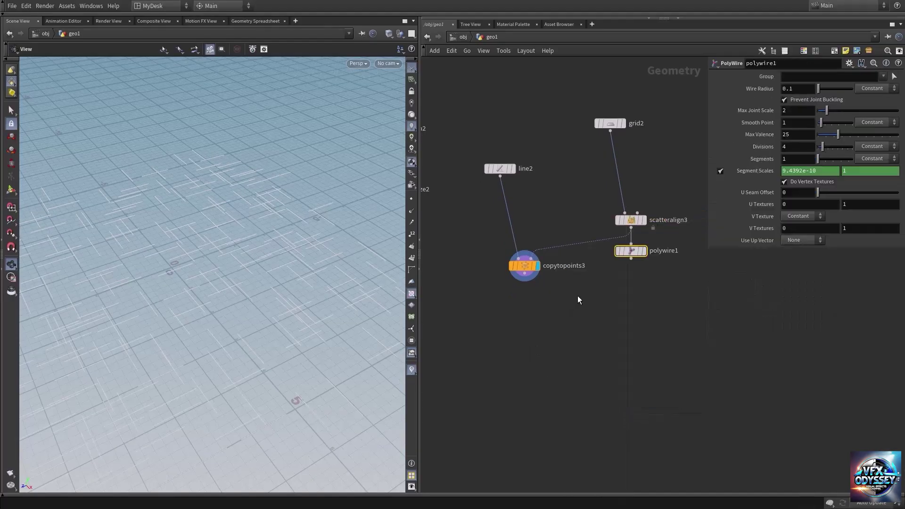
left_click_drag(631, 251, 511, 336)
left_click_drag(525, 274, 491, 321)
left_click(530, 326)
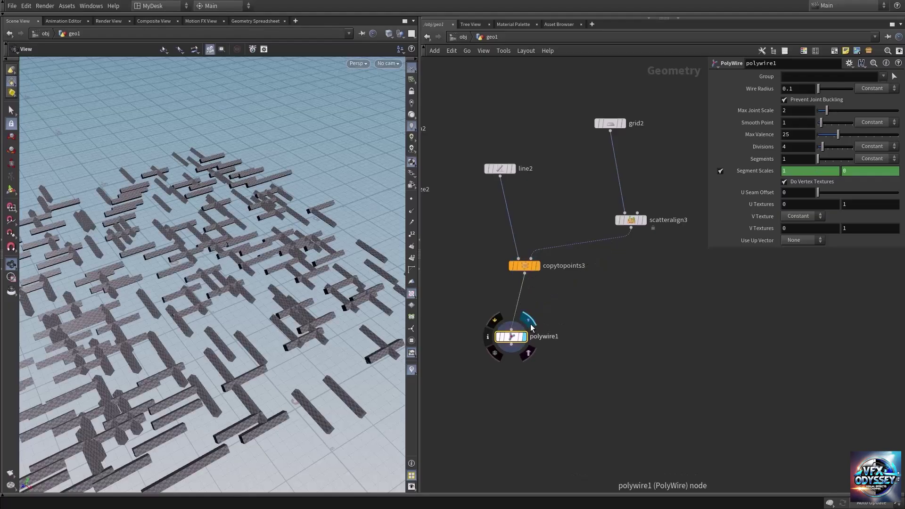
Hide the wireframe overlay in the viewport and set polywire1's Wire Radius to 0.14 and Divisions to 10
left_click(412, 294)
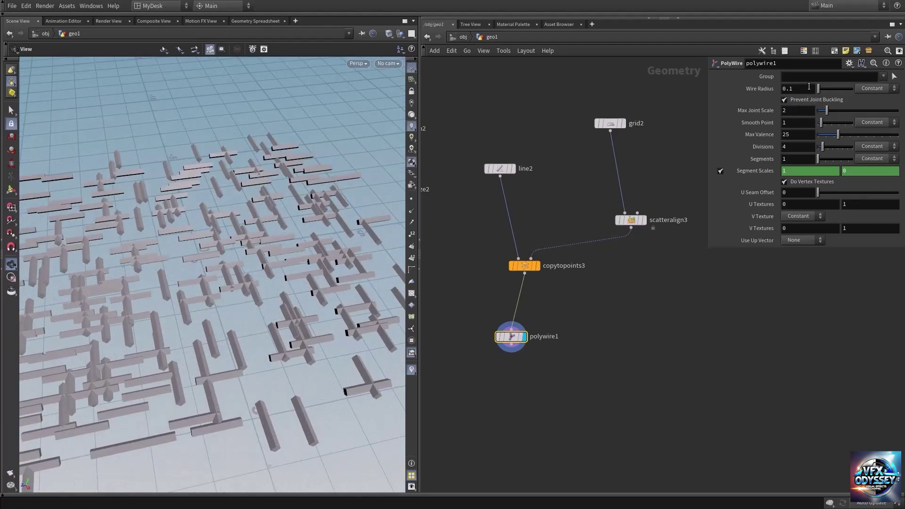
mouse_move(810, 90)
middle_mouse_down()
mouse_move(808, 100)
mouse_move(837, 102)
mouse_move(800, 99)
middle_mouse_up()
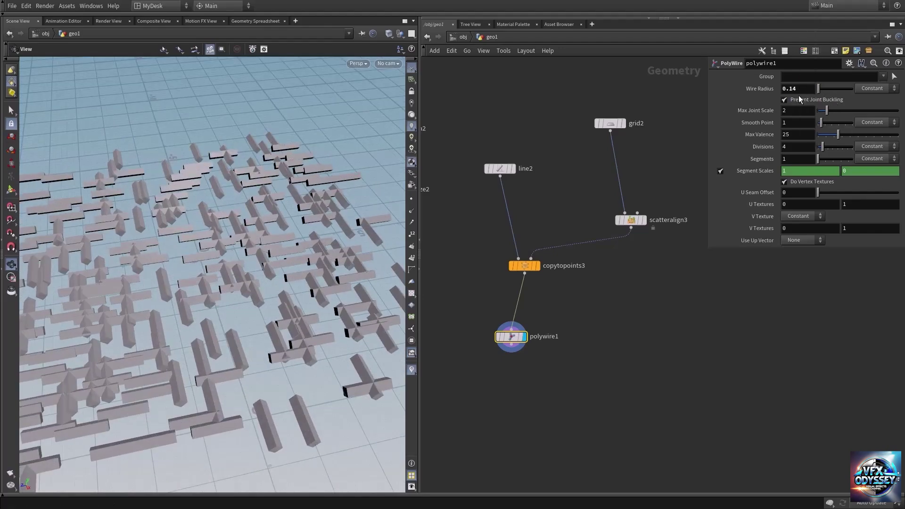
left_click_drag(821, 147, 852, 147)
Examine the right-angled tube arrangement from several angles and distances
right_click_drag(145, 325, 254, 268)
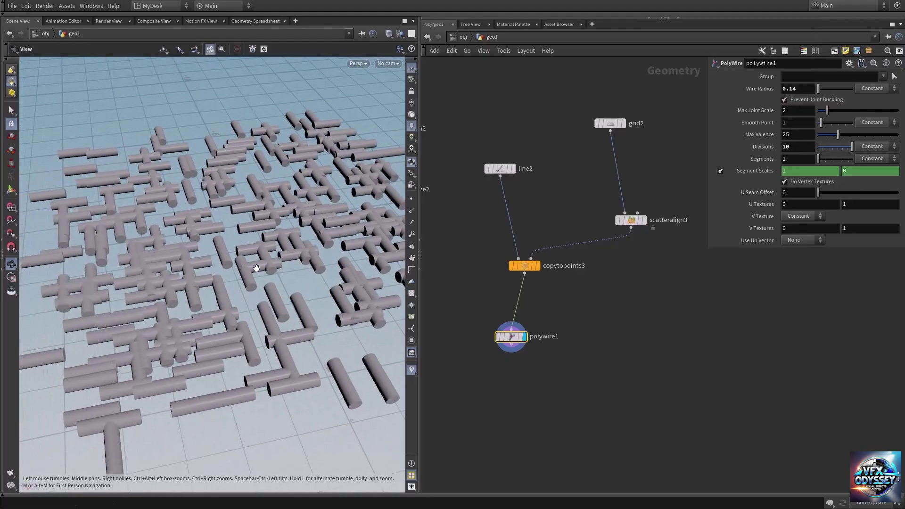
left_click_drag(238, 280, 236, 304)
right_click_drag(236, 305, 96, 269)
middle_click_drag(95, 268, 196, 266)
left_click_drag(196, 266, 214, 247)
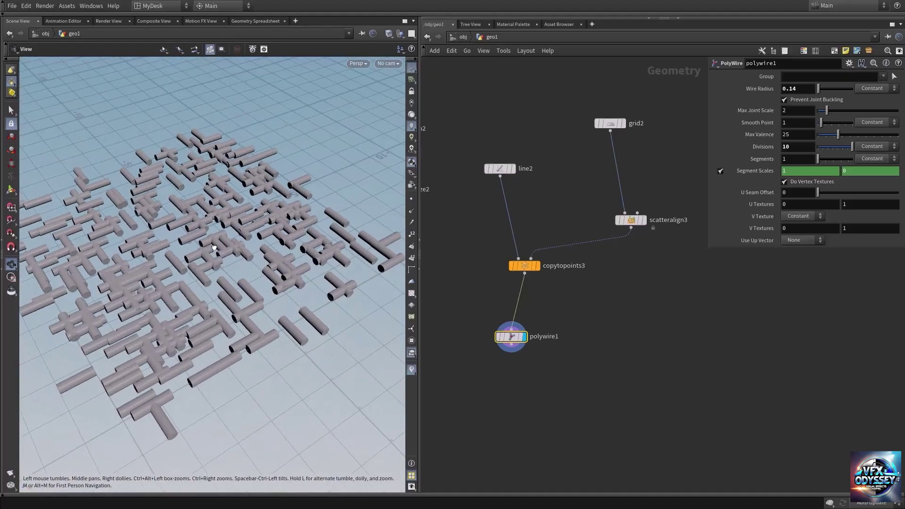
scroll(203, 255, "up", 6)
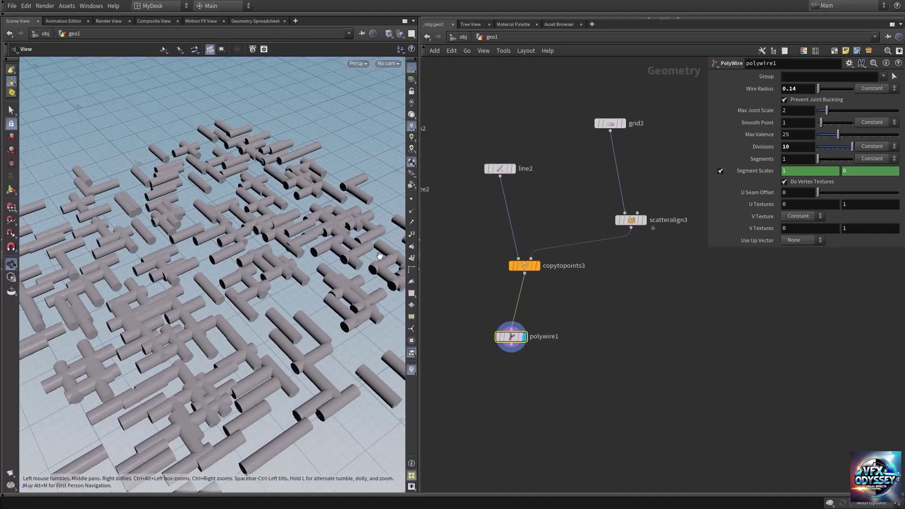
scroll(237, 263, "up", 2)
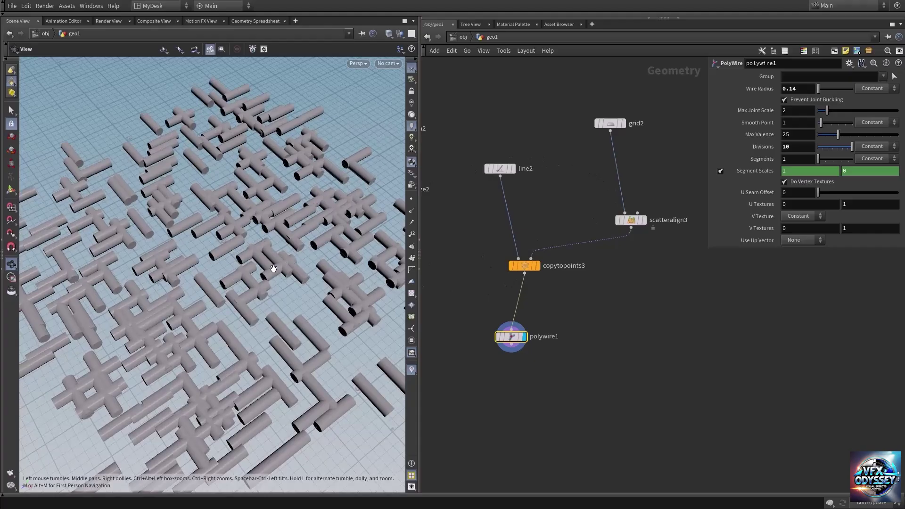
Reduce scatteralign3's Density Scale to 0.71 to thin out the tubes
scroll(238, 259, "down", 5)
left_click_drag(577, 196, 683, 245)
left_click_drag(830, 173, 825, 175)
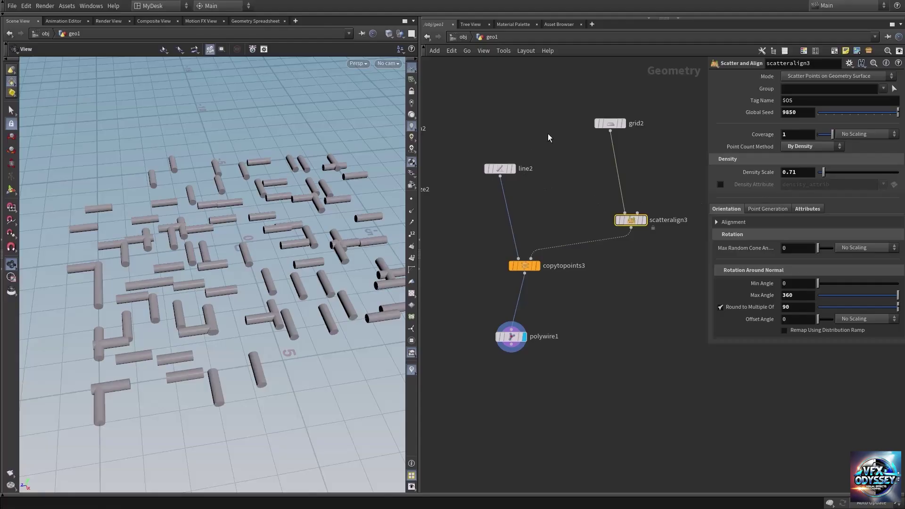
Lengthen the tubes by setting line2's Length to 5.47
left_click(499, 169)
left_click_drag(827, 111, 861, 130)
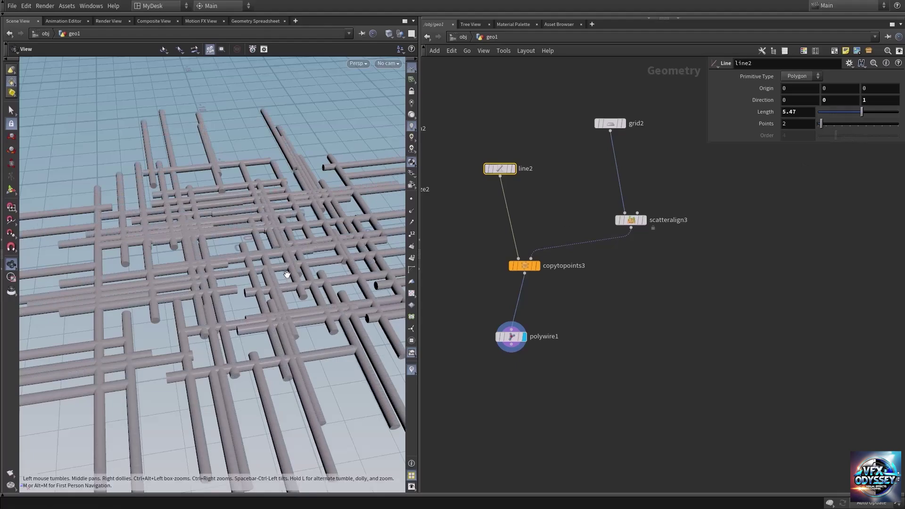
left_click_drag(221, 249, 307, 271)
right_click_drag(306, 271, 184, 276)
mouse_move(184, 276)
left_mouse_down()
mouse_move(207, 271)
mouse_move(188, 278)
left_mouse_up()
middle_click_drag(535, 373, 627, 349)
right_click_drag(647, 344, 616, 349)
middle_click_drag(579, 355, 568, 345)
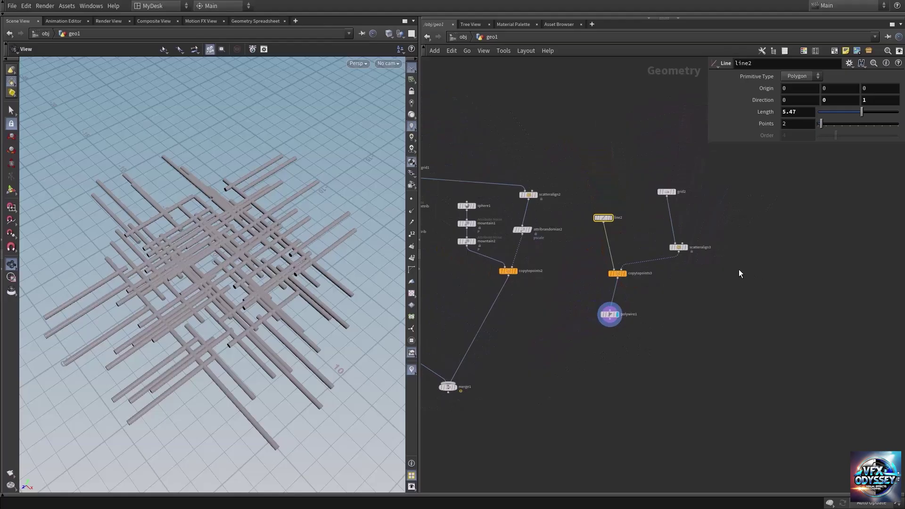
left_click_drag(199, 296, 192, 291)
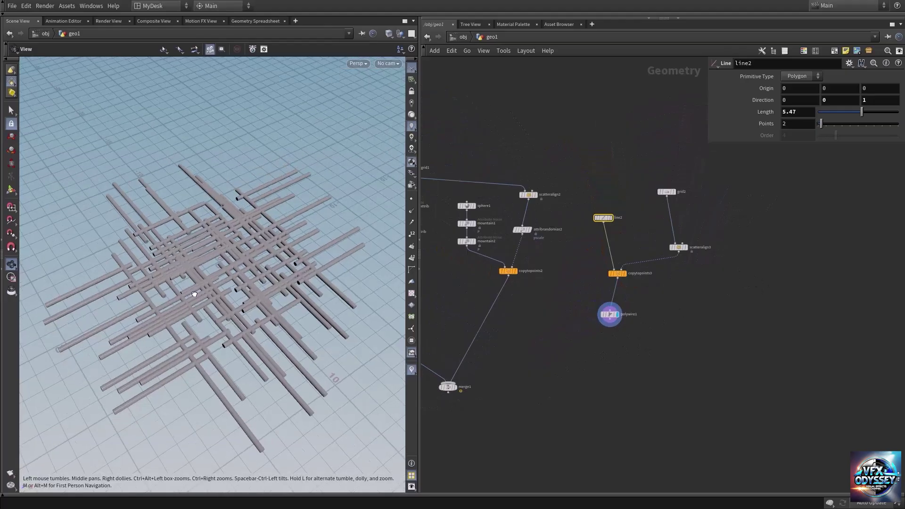